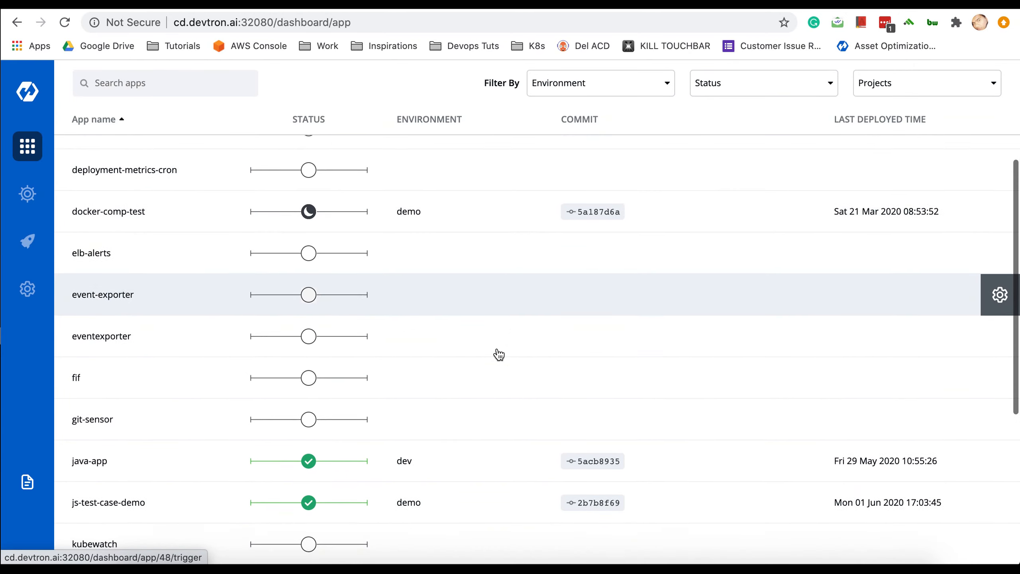
- Fill in a new Blank App named app-demo-pro under the devtron project
{"action": "scroll", "coordinate": [498, 354], "scroll_direction": "up", "scroll_amount": 10}
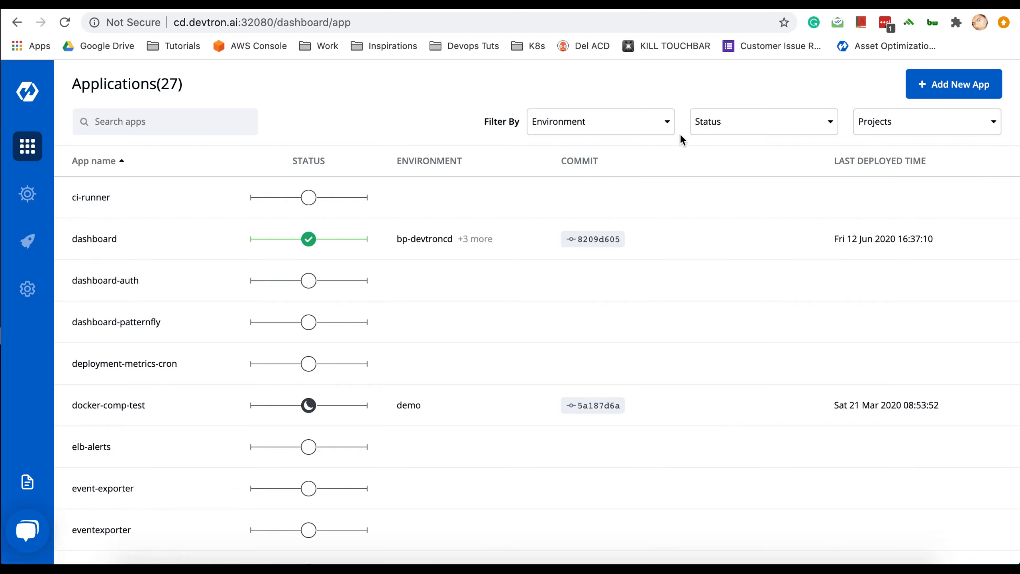
{"action": "left_click", "coordinate": [935, 86]}
{"action": "left_click", "coordinate": [422, 220]}
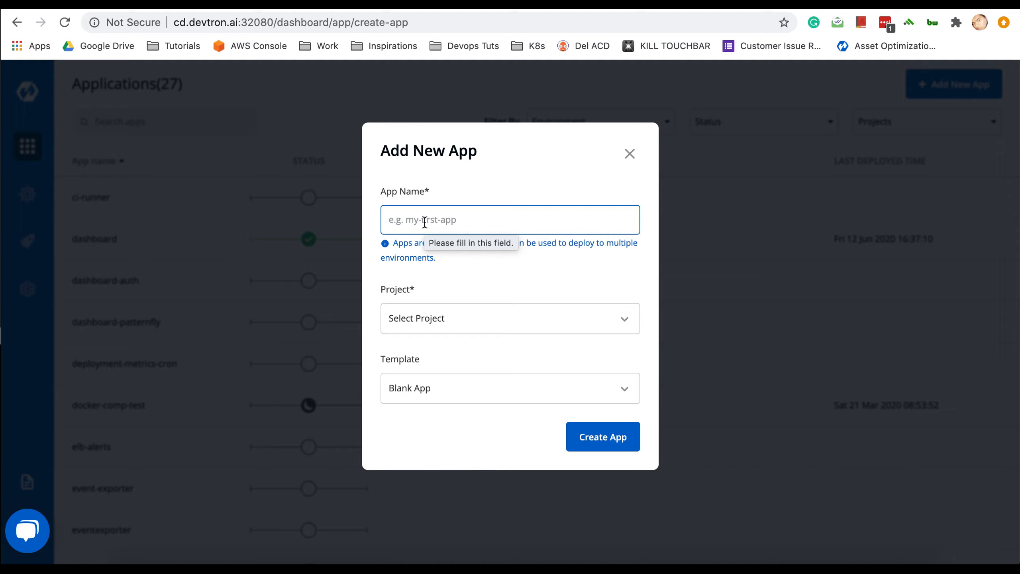
{"action": "type", "text": "app-"}
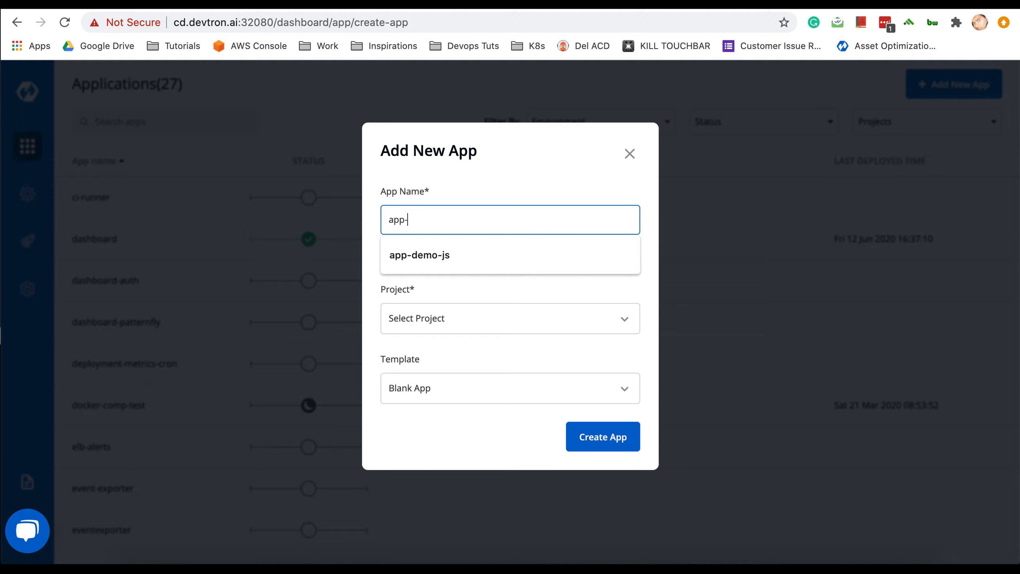
{"action": "type", "text": "demo-pro"}
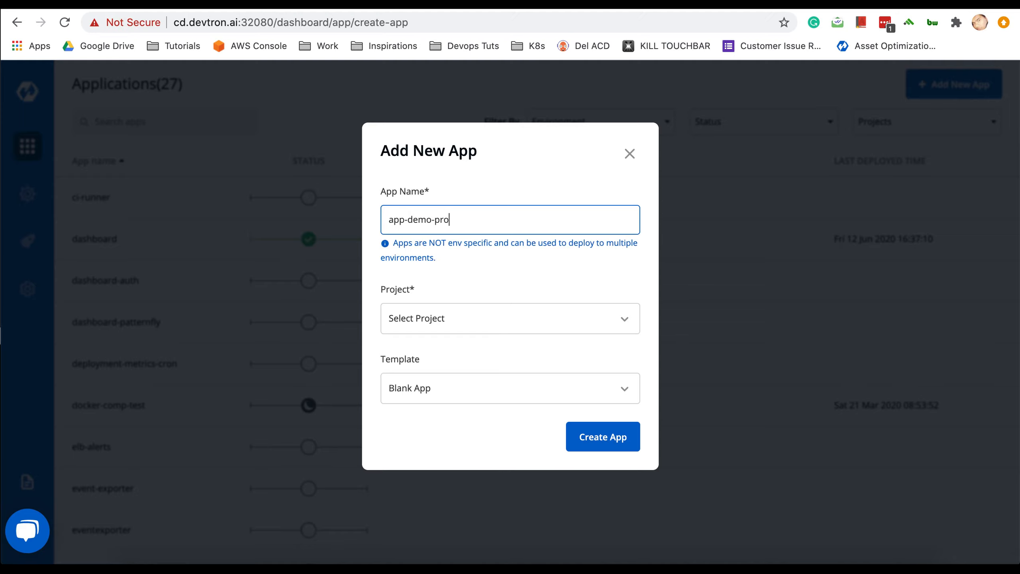
{"action": "left_click", "coordinate": [420, 326]}
{"action": "left_click", "coordinate": [420, 417]}
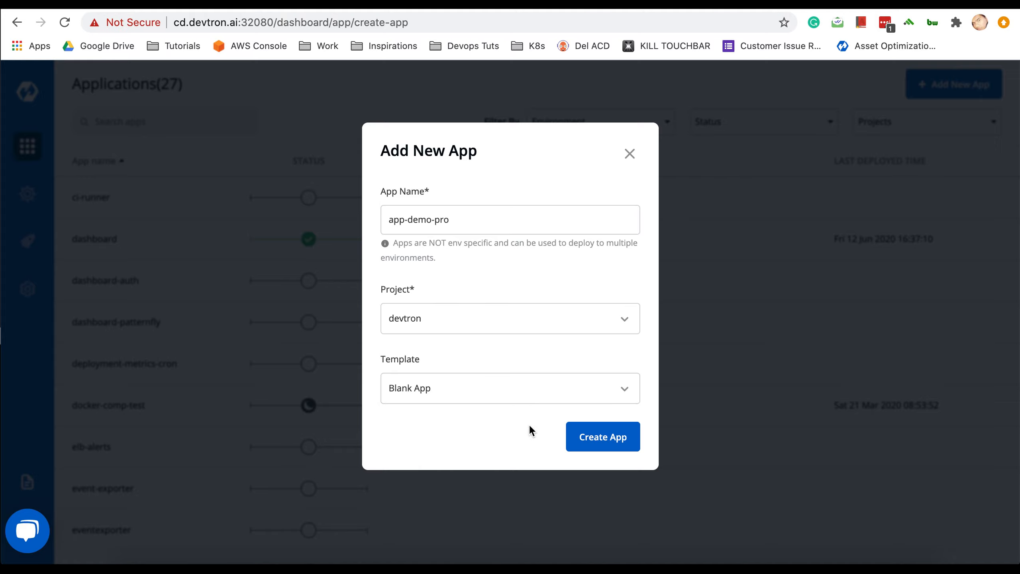
- Create app-demo-pro and set its git material to github public with the getting-started-nodejs repo URL
{"action": "left_click", "coordinate": [599, 441]}
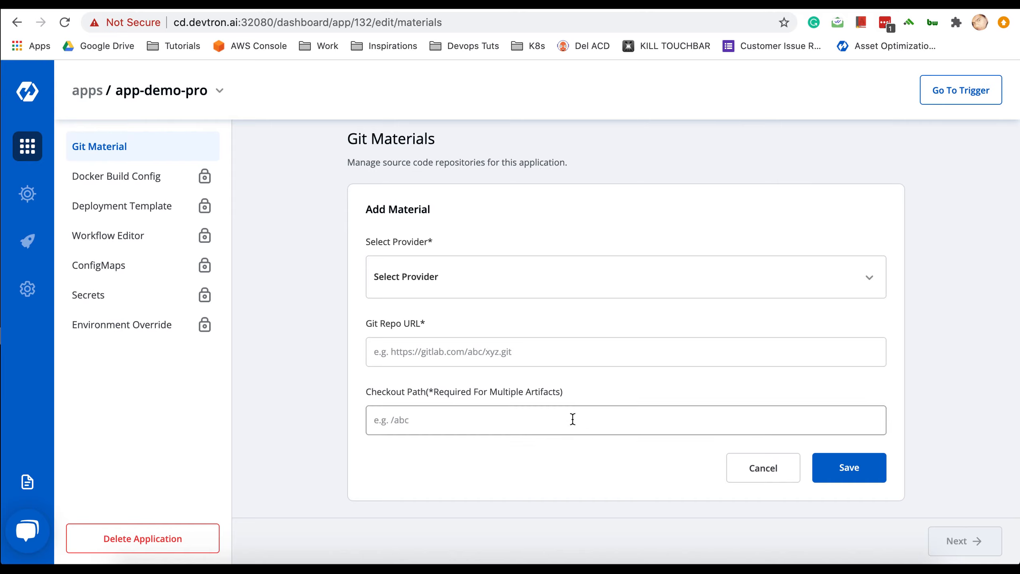
{"action": "left_click", "coordinate": [455, 287]}
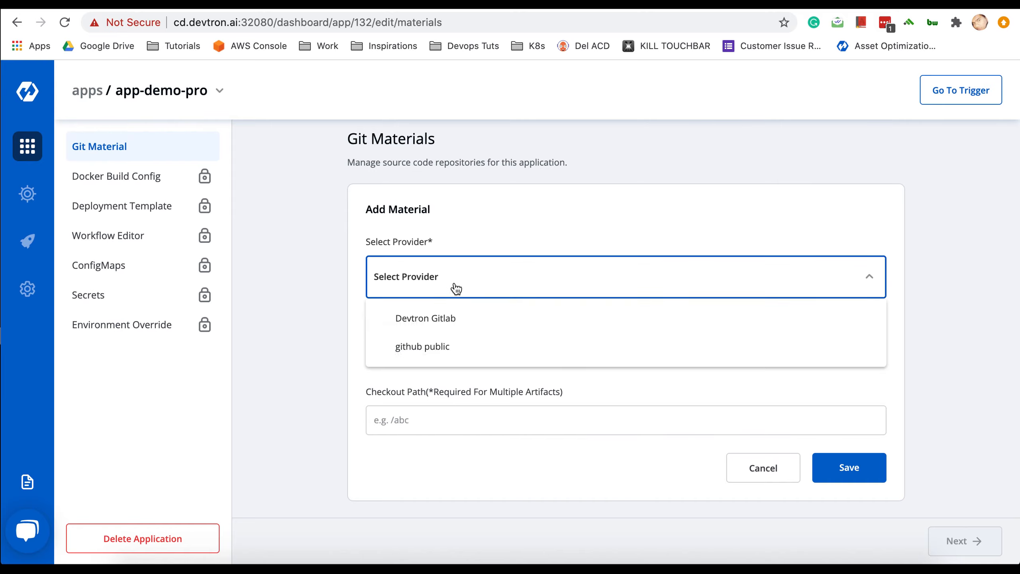
{"action": "left_click", "coordinate": [438, 347]}
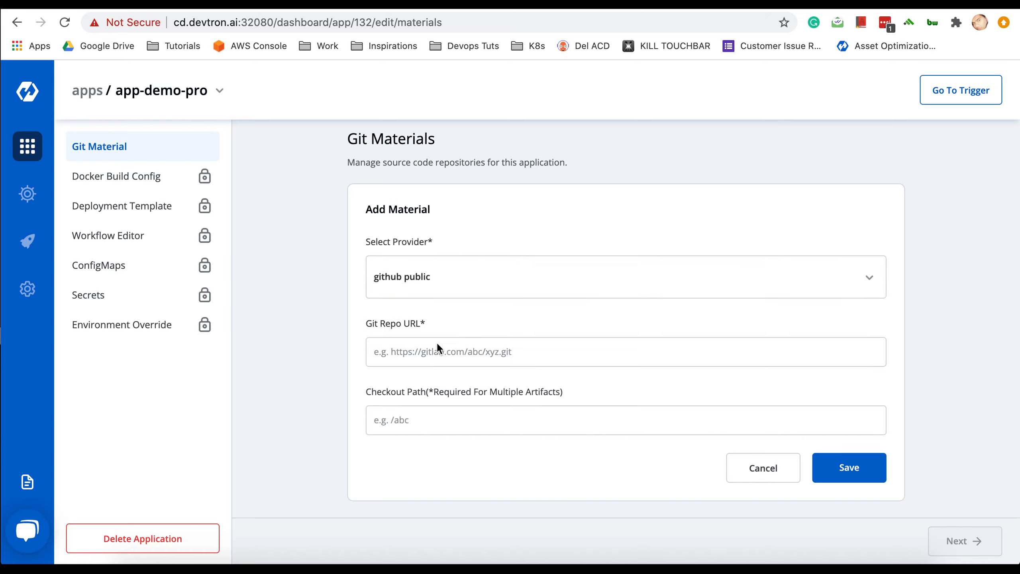
{"action": "left_click", "coordinate": [397, 352]}
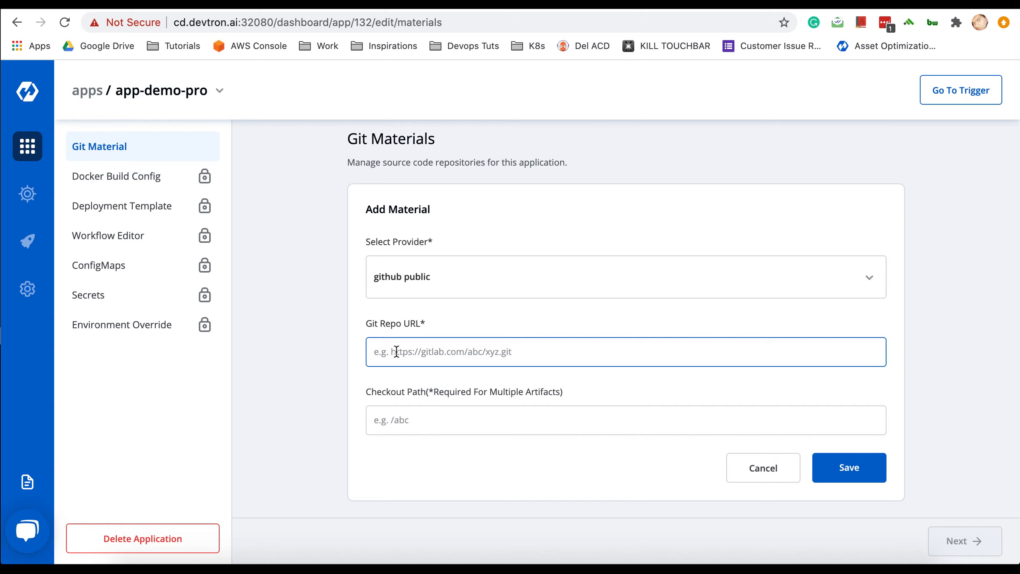
{"action": "type", "text": "https://github.com/kumarnishant/getting-started-nodejs.git"}
{"action": "left_click", "coordinate": [465, 422]}
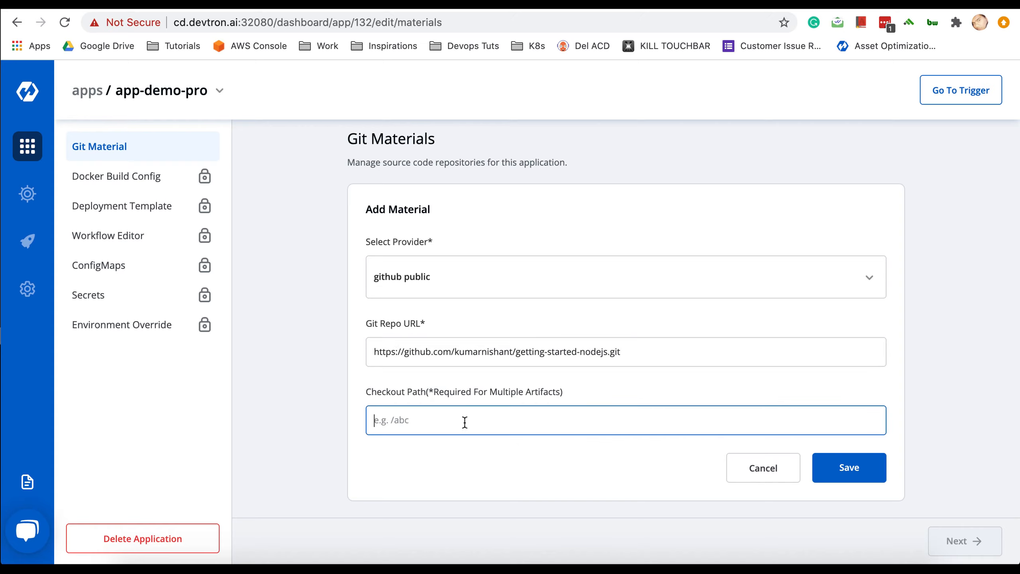
{"action": "scroll", "coordinate": [295, 387], "scroll_direction": "down", "scroll_amount": 1}
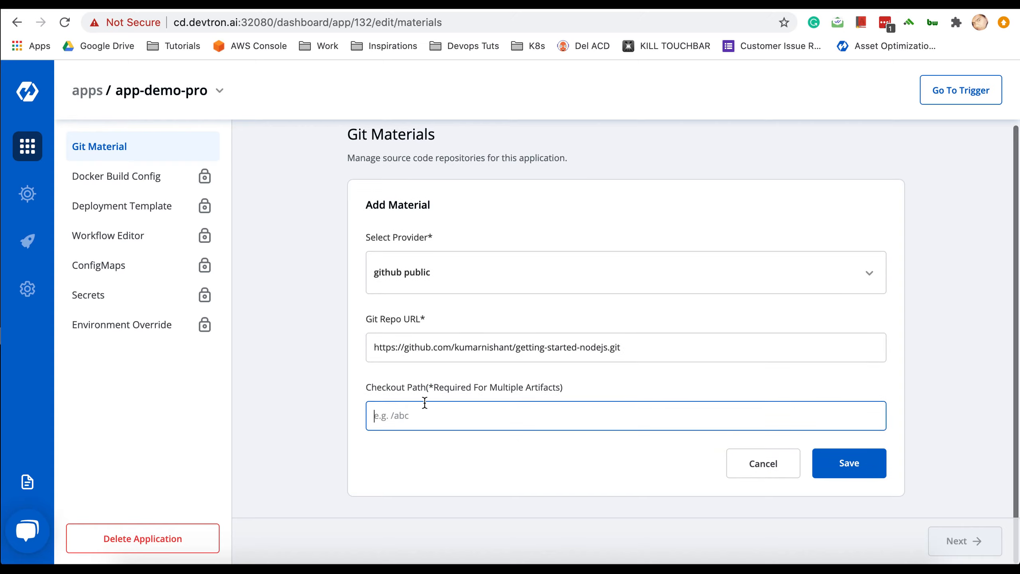
{"action": "scroll", "coordinate": [281, 419], "scroll_direction": "down", "scroll_amount": 1}
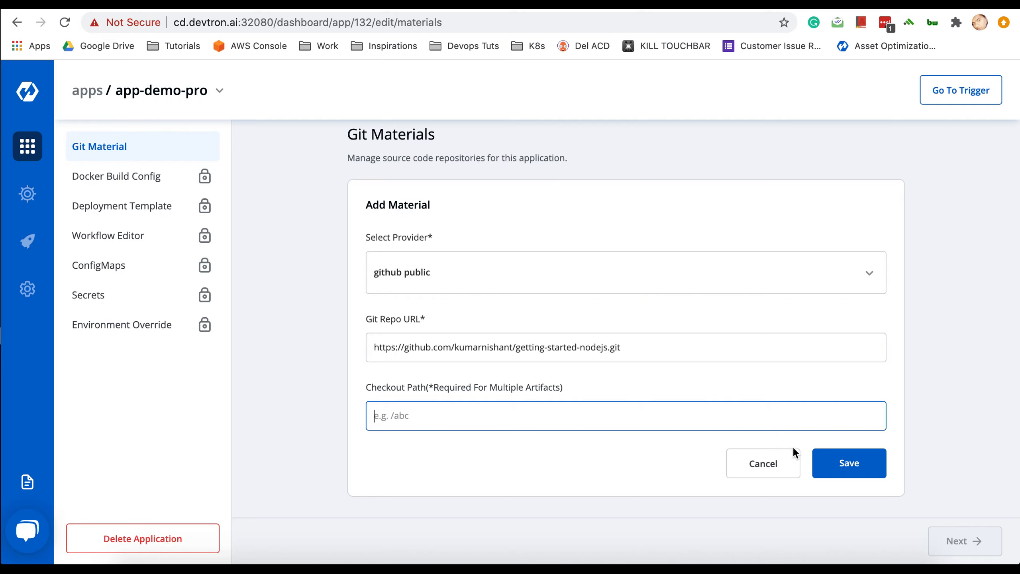
- Save the github public git material and proceed to Docker Build Config
{"action": "left_click", "coordinate": [843, 465]}
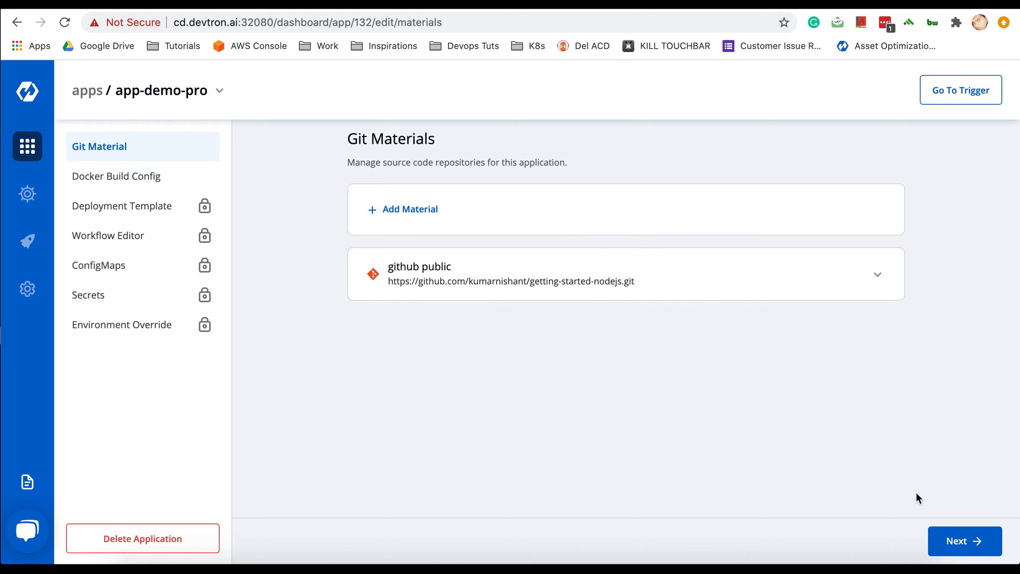
{"action": "left_click", "coordinate": [959, 542]}
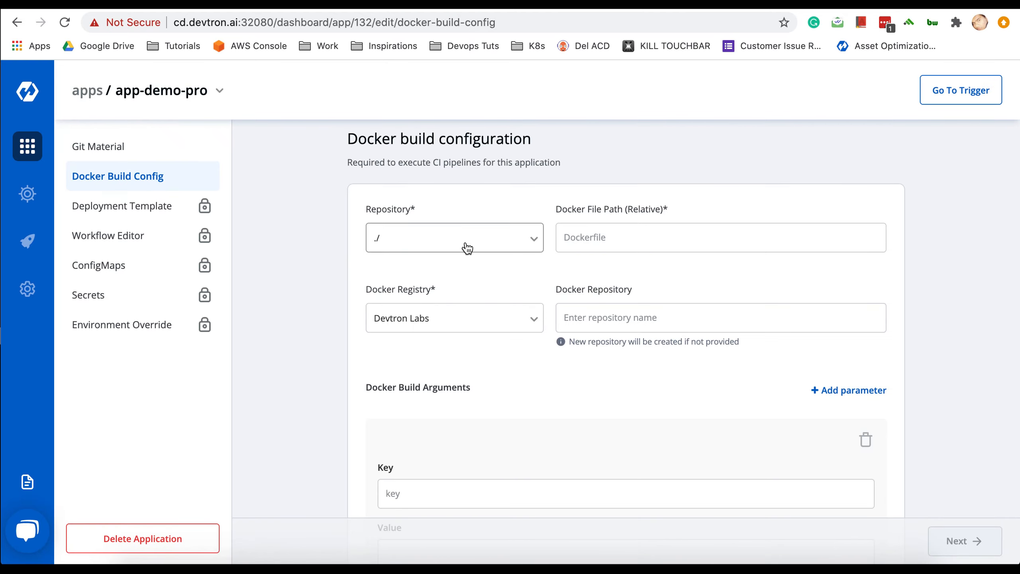
- Choose ./ as the build repository and Dockerfile as the Docker file path
{"action": "left_click", "coordinate": [467, 247]}
{"action": "left_click", "coordinate": [439, 276]}
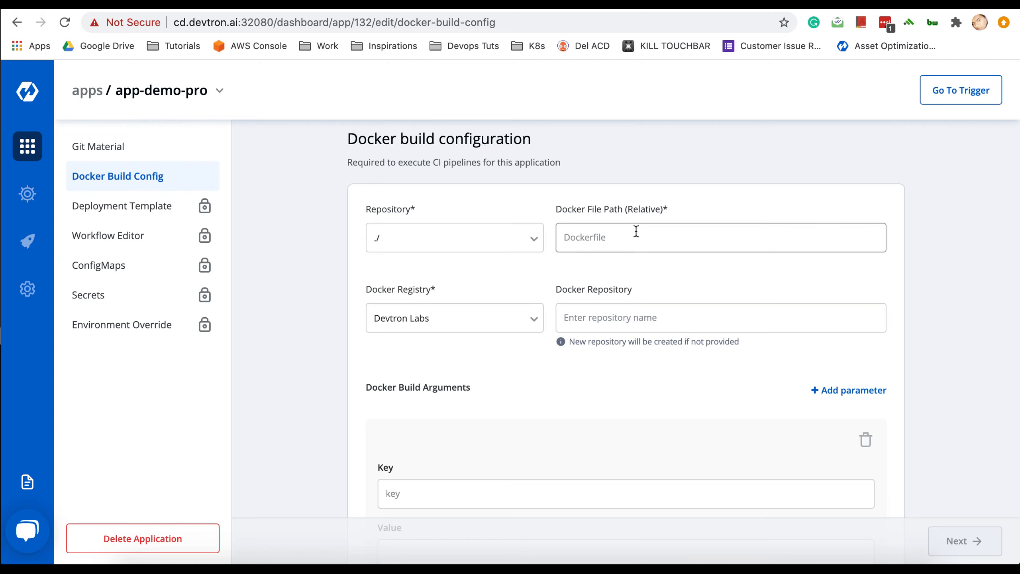
{"action": "left_click", "coordinate": [636, 232]}
{"action": "type", "text": "Dockerfile"}
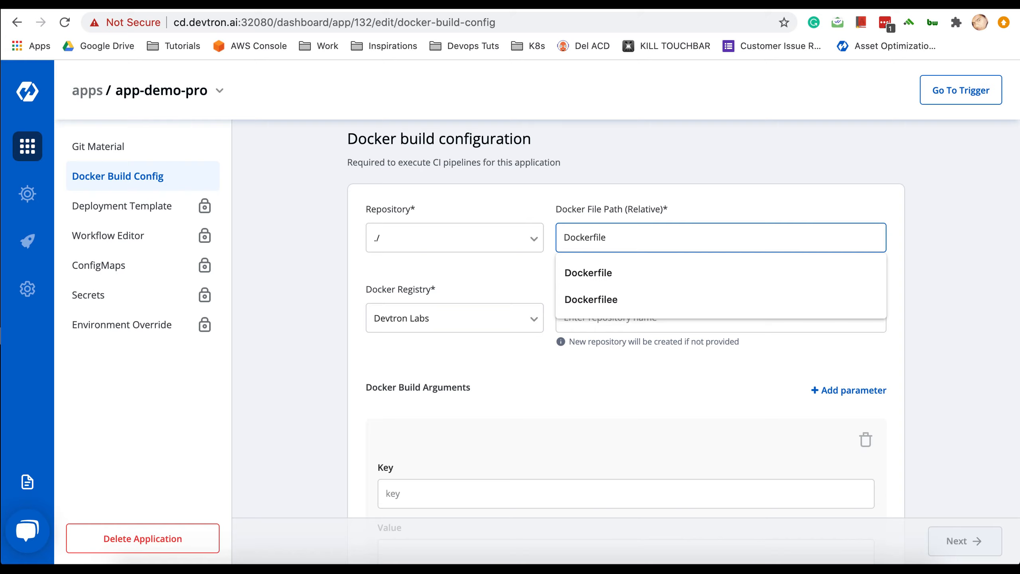
{"action": "left_click", "coordinate": [536, 203]}
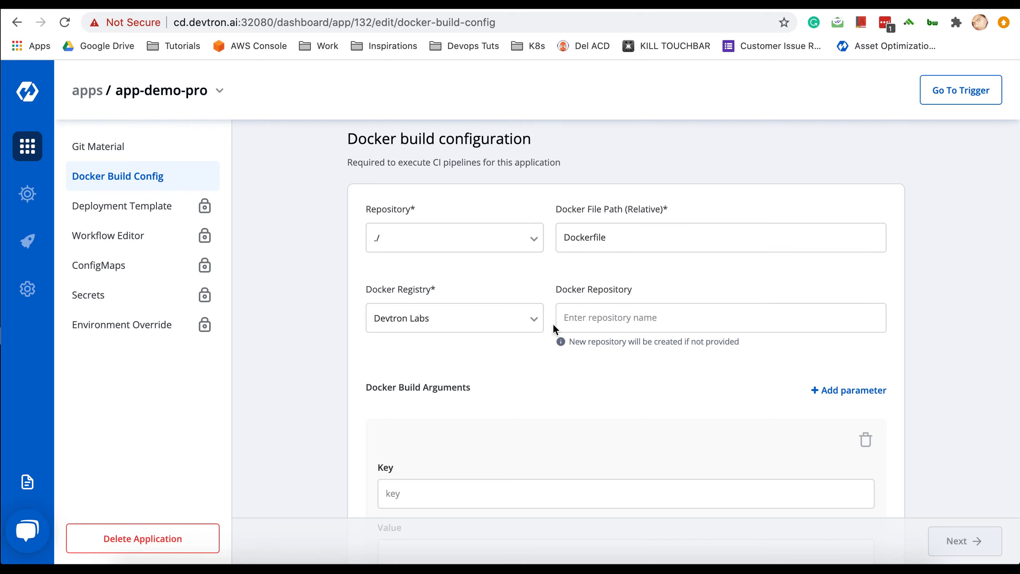
- Set the Docker repository to devtron and save the build configuration
{"action": "left_click", "coordinate": [586, 319]}
{"action": "type", "text": "devtron"}
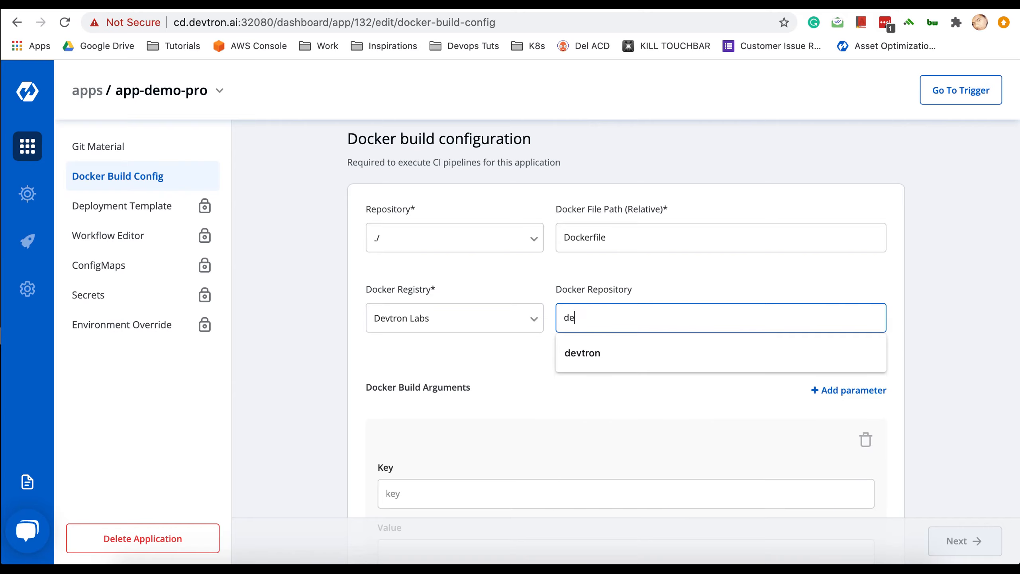
{"action": "key", "text": "Return"}
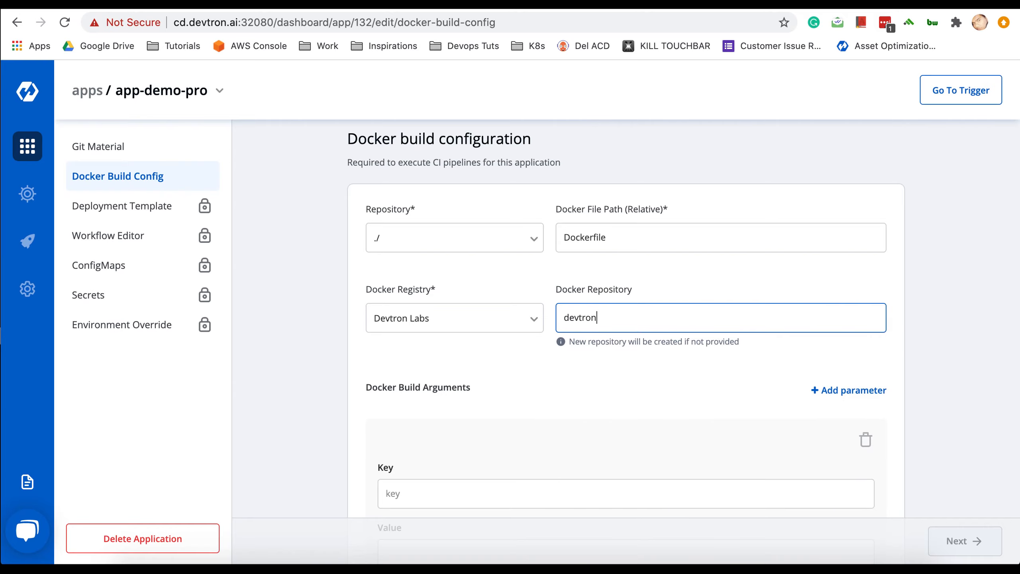
{"action": "left_click", "coordinate": [676, 279]}
{"action": "scroll", "coordinate": [611, 385], "scroll_direction": "down", "scroll_amount": 1}
{"action": "scroll", "coordinate": [611, 388], "scroll_direction": "down", "scroll_amount": 4}
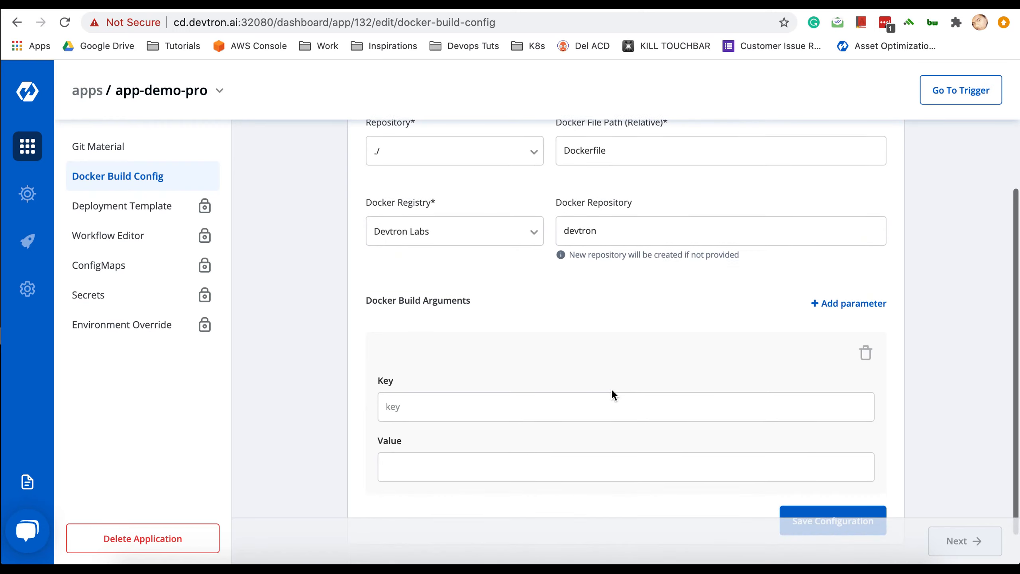
{"action": "scroll", "coordinate": [667, 321], "scroll_direction": "up", "scroll_amount": 3}
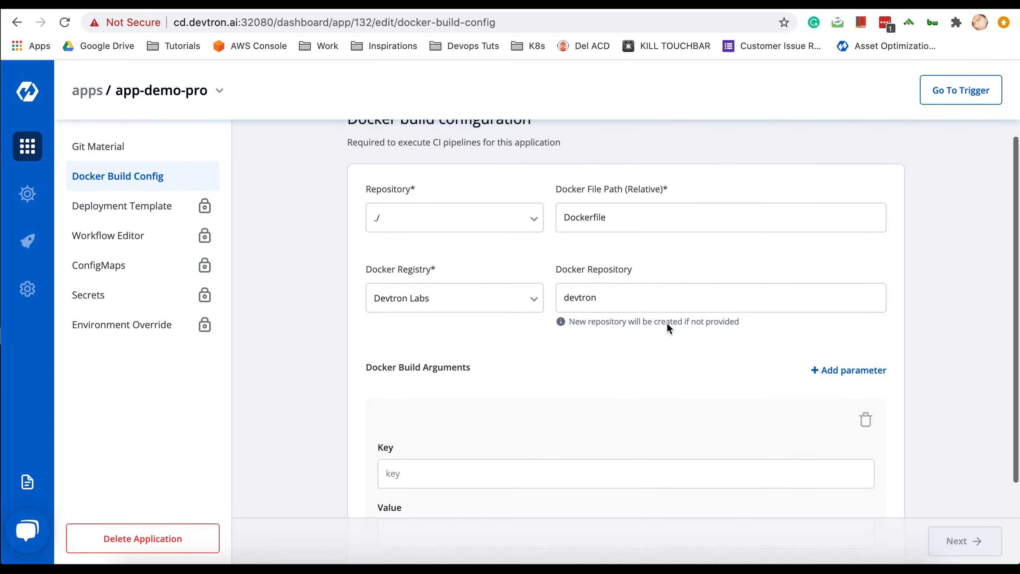
{"action": "scroll", "coordinate": [536, 422], "scroll_direction": "down", "scroll_amount": 3}
{"action": "left_click", "coordinate": [536, 418]}
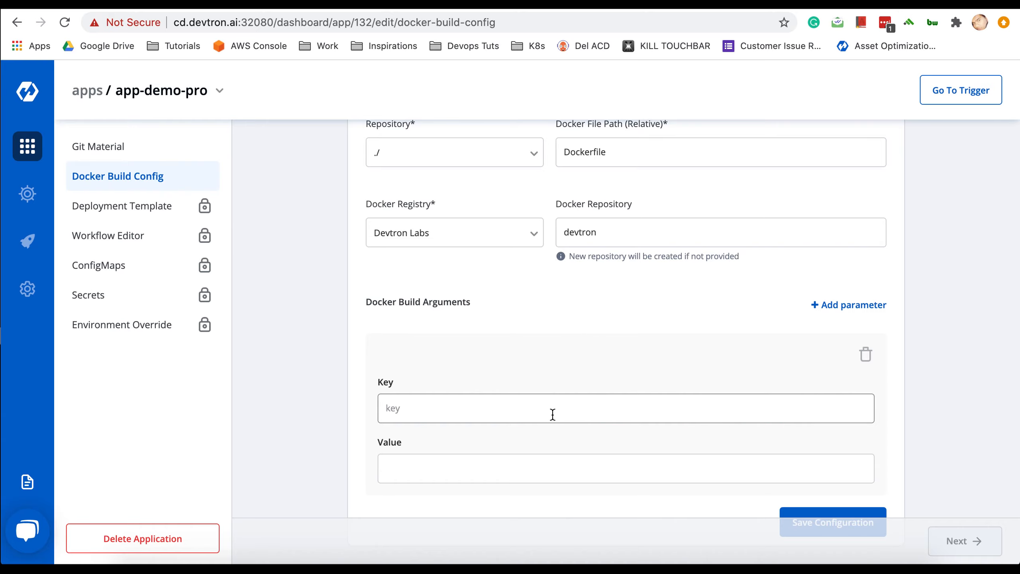
{"action": "scroll", "coordinate": [524, 416], "scroll_direction": "down", "scroll_amount": 2}
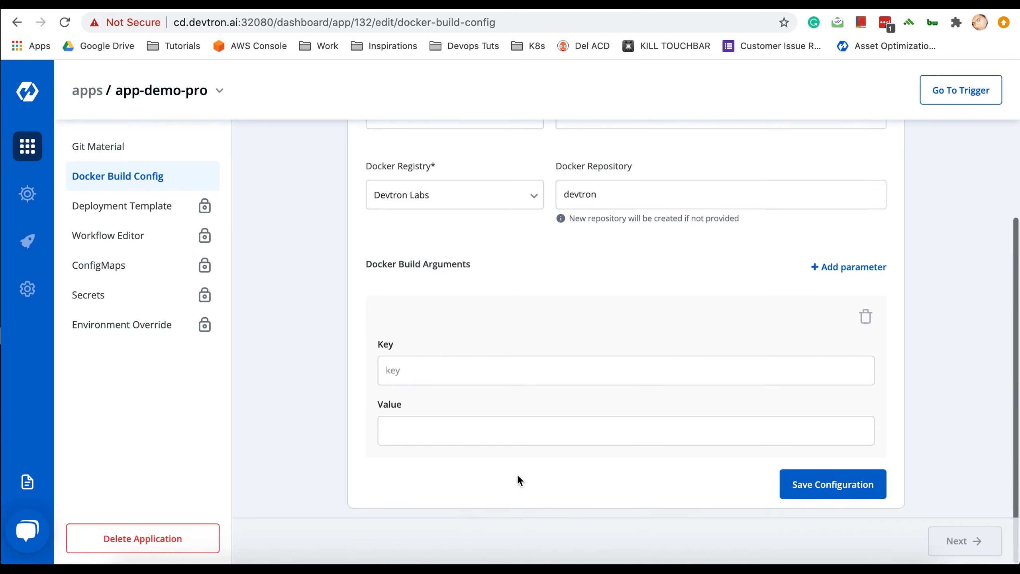
{"action": "scroll", "coordinate": [594, 313], "scroll_direction": "up", "scroll_amount": 5}
{"action": "scroll", "coordinate": [594, 313], "scroll_direction": "down", "scroll_amount": 5}
{"action": "scroll", "coordinate": [741, 281], "scroll_direction": "up", "scroll_amount": 4}
{"action": "scroll", "coordinate": [741, 281], "scroll_direction": "down", "scroll_amount": 4}
{"action": "left_click", "coordinate": [828, 485]}
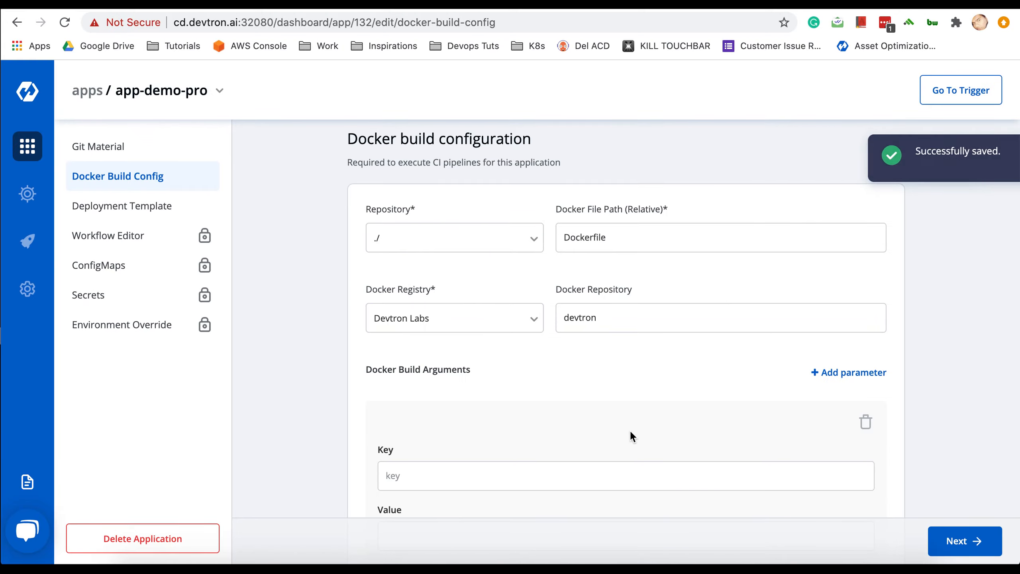
{"action": "left_click", "coordinate": [947, 548]}
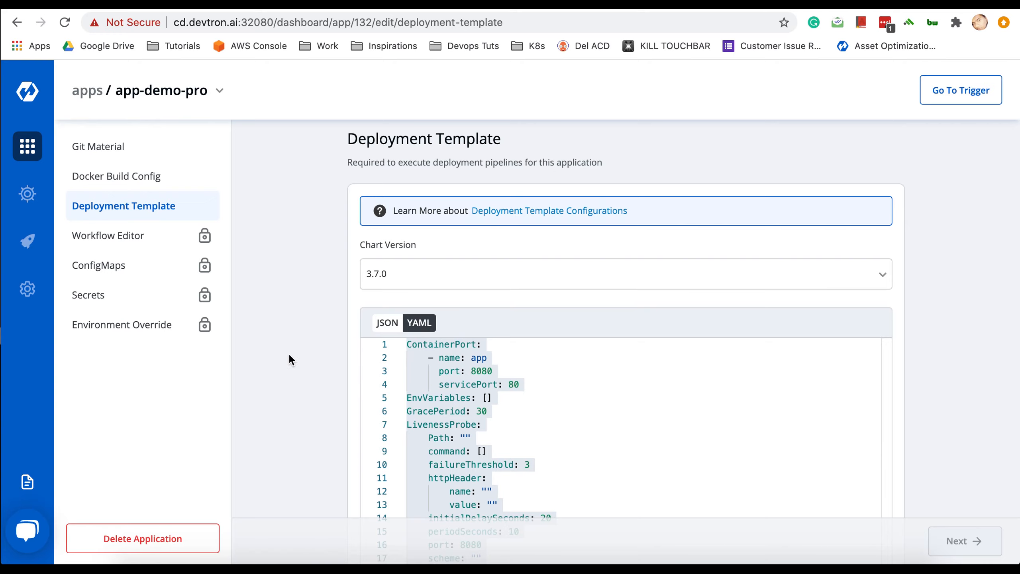
{"action": "left_click", "coordinate": [518, 366]}
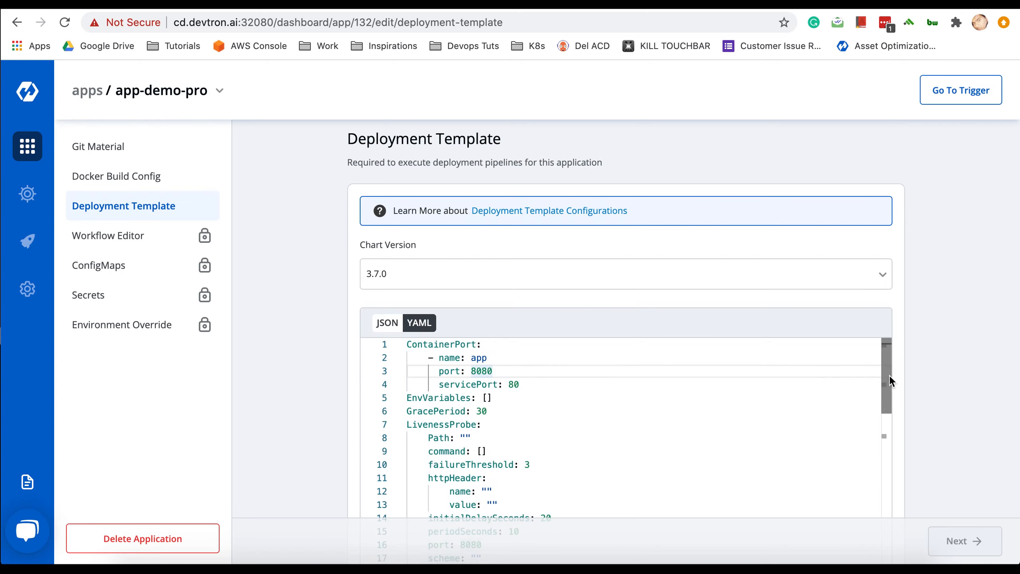
{"action": "scroll", "coordinate": [942, 371], "scroll_direction": "down", "scroll_amount": 1}
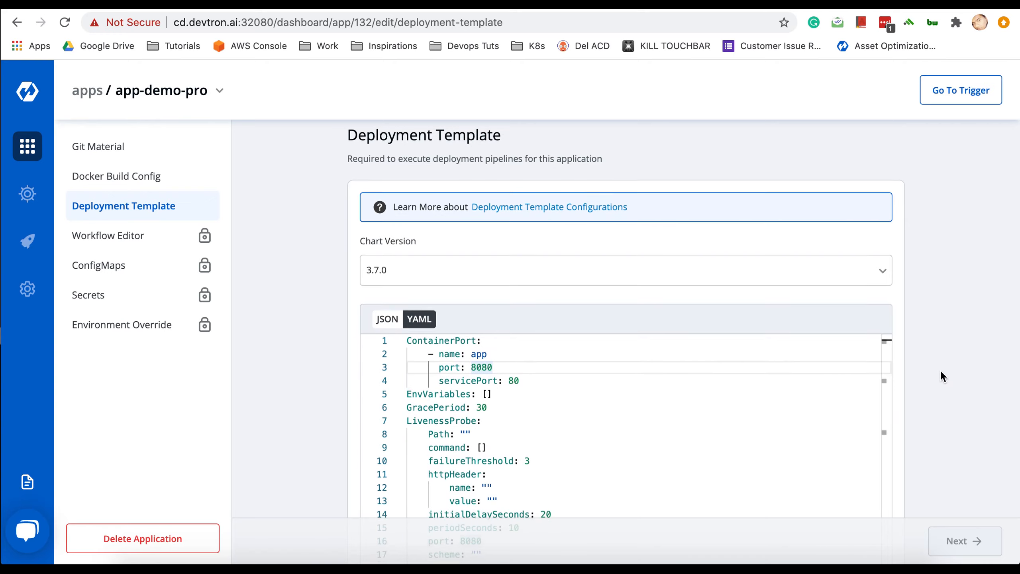
{"action": "scroll", "coordinate": [942, 372], "scroll_direction": "down", "scroll_amount": 2}
{"action": "scroll", "coordinate": [942, 372], "scroll_direction": "up", "scroll_amount": 3}
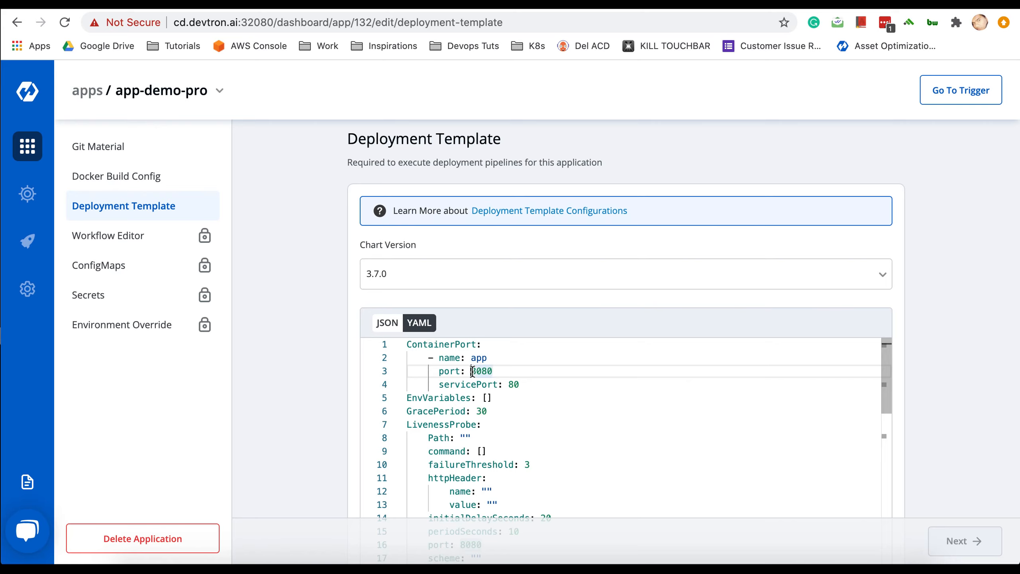
{"action": "left_click_drag", "start_coordinate": [472, 372], "coordinate": [498, 373]}
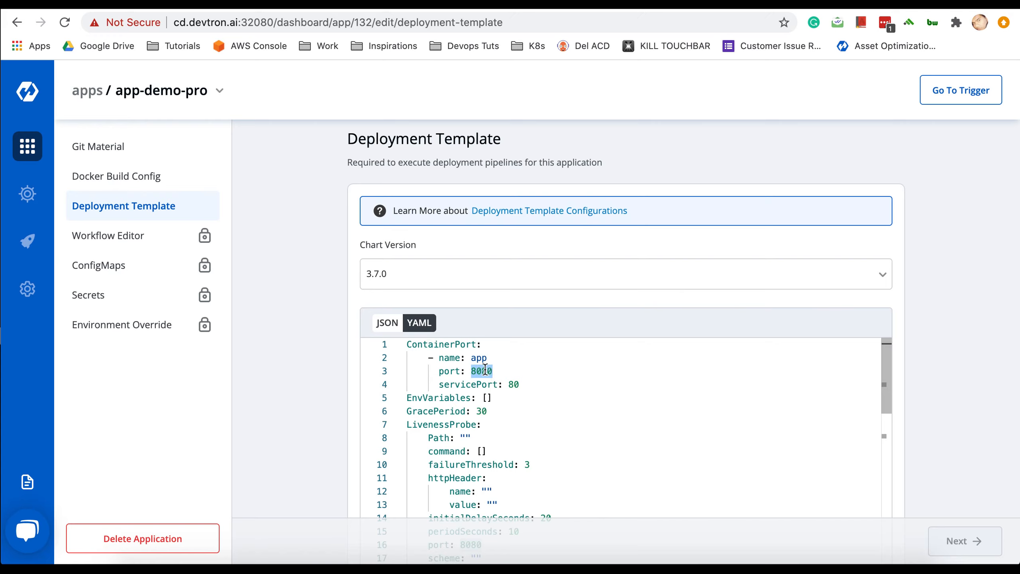
{"action": "left_click", "coordinate": [484, 370]}
{"action": "left_click", "coordinate": [515, 384]}
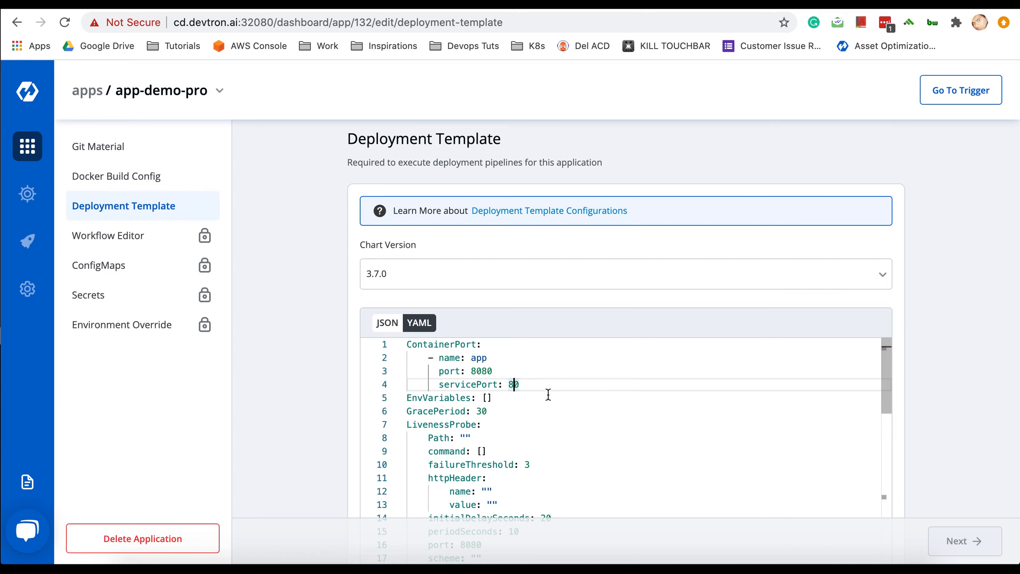
- Change autoscaling enabled from false to true in the deployment template YAML
{"action": "scroll", "coordinate": [941, 377], "scroll_direction": "down", "scroll_amount": 5}
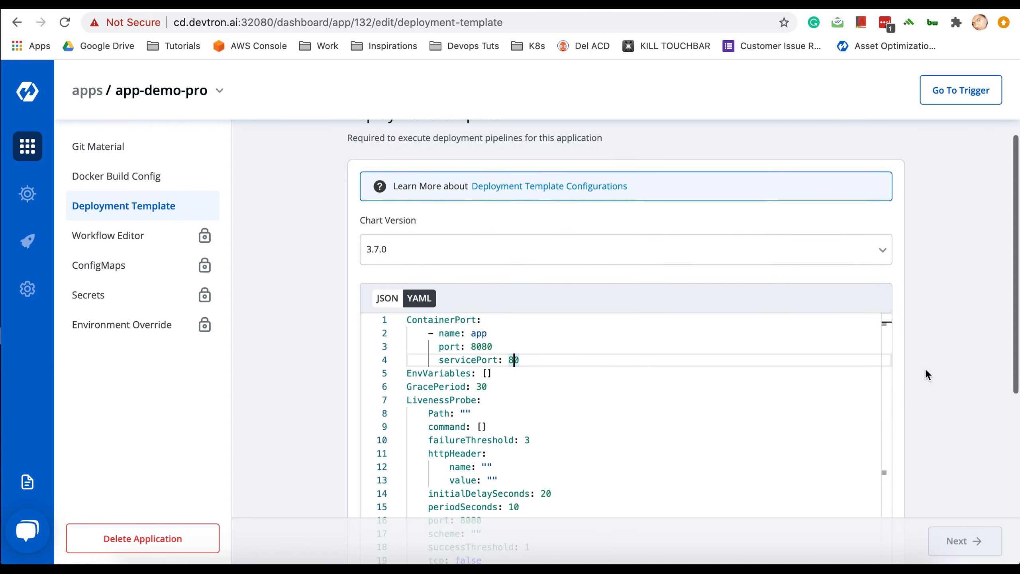
{"action": "scroll", "coordinate": [647, 304], "scroll_direction": "down", "scroll_amount": 10}
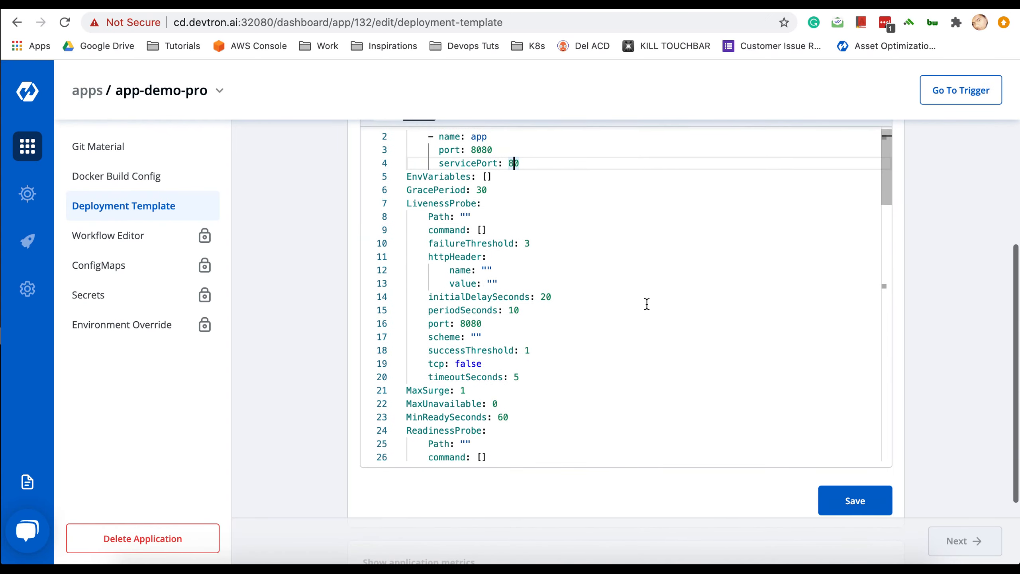
{"action": "scroll", "coordinate": [646, 304], "scroll_direction": "down", "scroll_amount": 10}
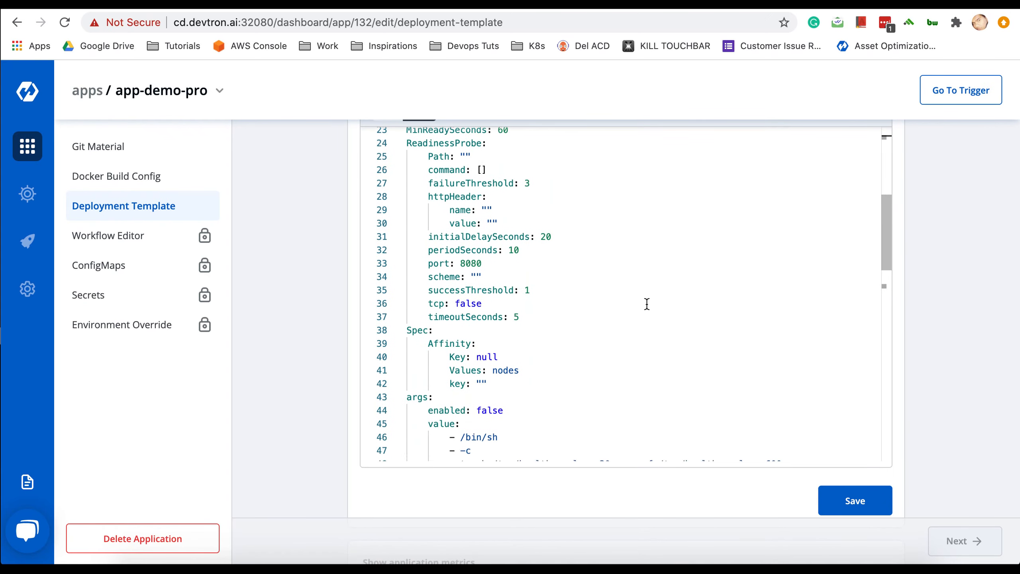
{"action": "scroll", "coordinate": [647, 304], "scroll_direction": "down", "scroll_amount": 2}
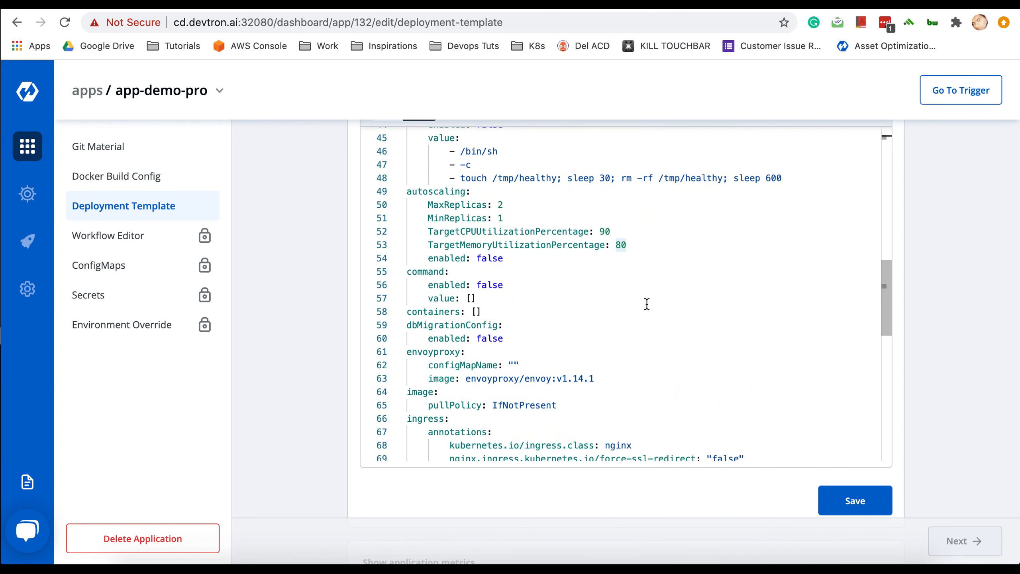
{"action": "scroll", "coordinate": [646, 304], "scroll_direction": "up", "scroll_amount": 3}
{"action": "double_click", "coordinate": [507, 296]}
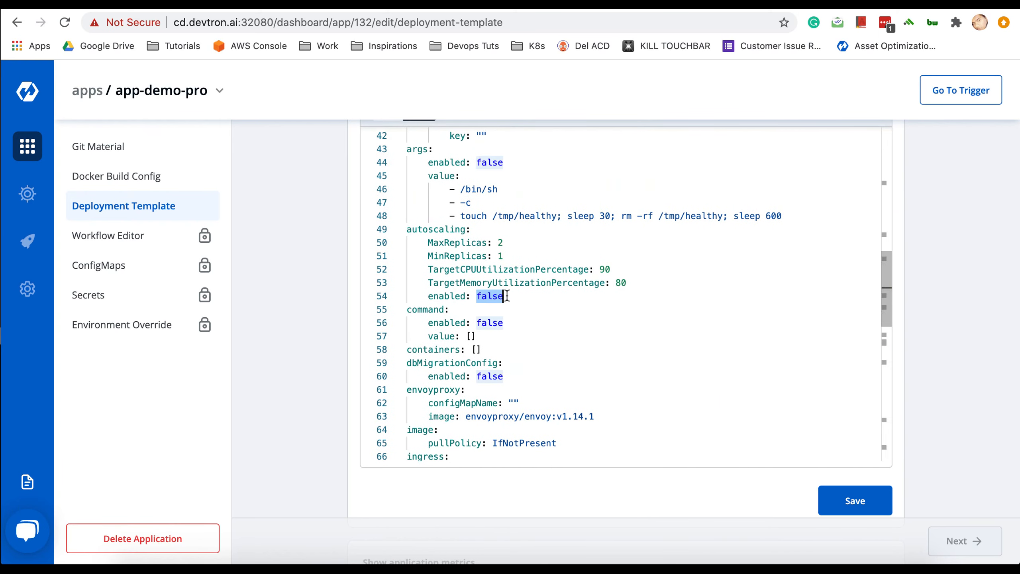
{"action": "type", "text": "true"}
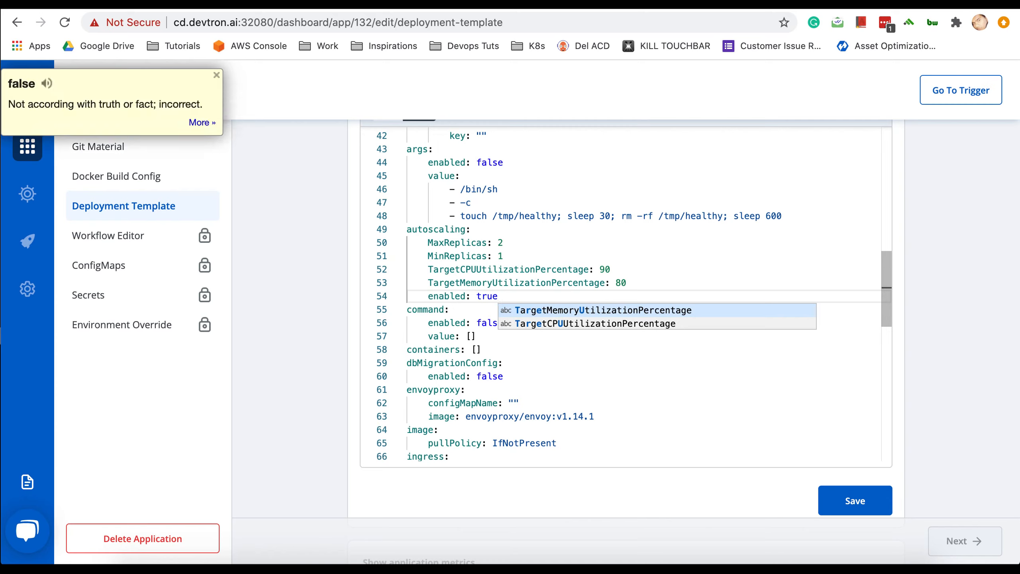
{"action": "left_click", "coordinate": [536, 283]}
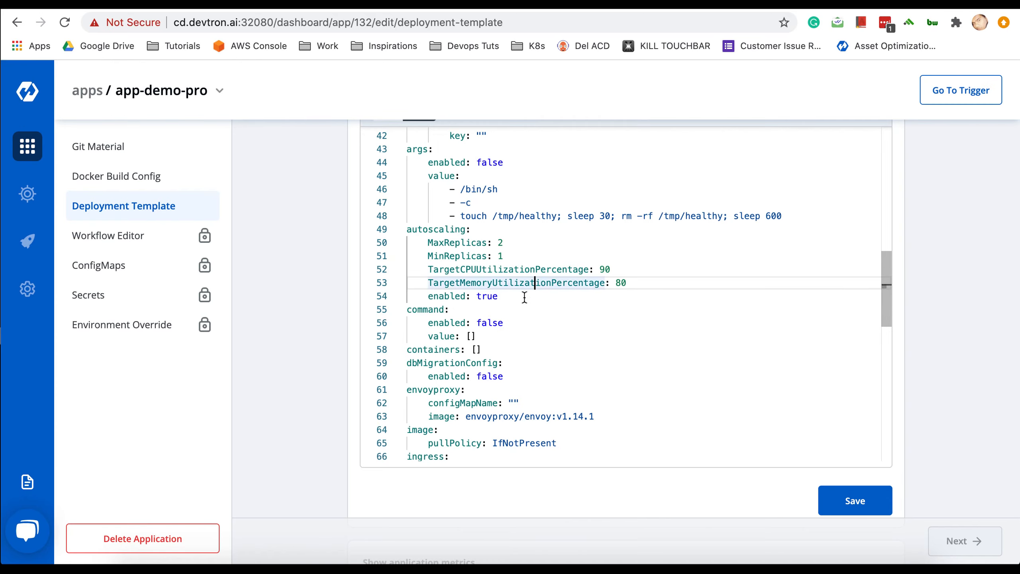
- Set autoscaling MaxReplicas to 3 and MinReplicas to 2
{"action": "left_click", "coordinate": [515, 243]}
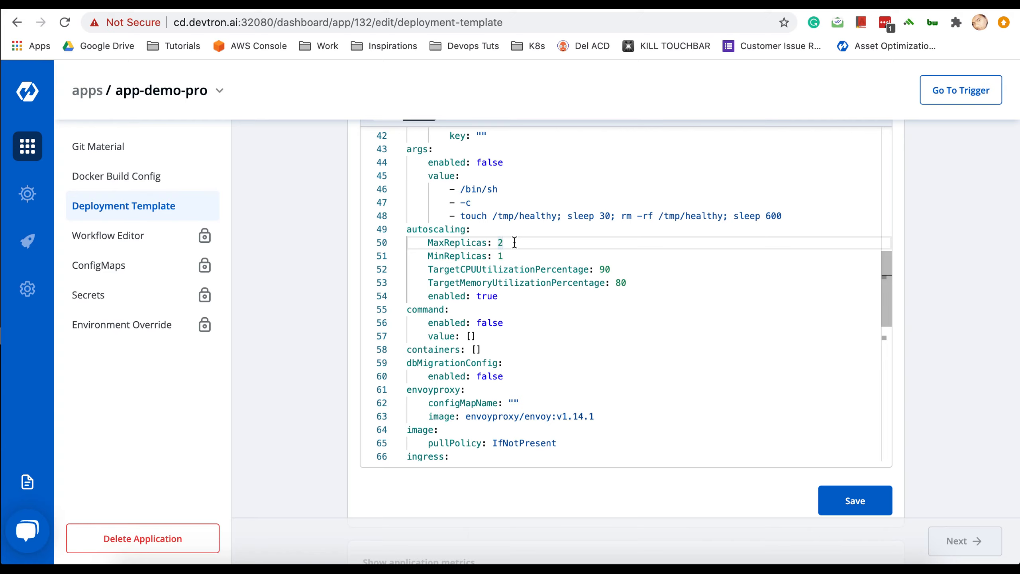
{"action": "type", "text": "2"}
{"action": "key", "text": "BackSpace"}
{"action": "key", "text": "BackSpace"}
{"action": "type", "text": "3"}
{"action": "left_click", "coordinate": [516, 259]}
{"action": "key", "text": "BackSpace"}
{"action": "type", "text": "2"}
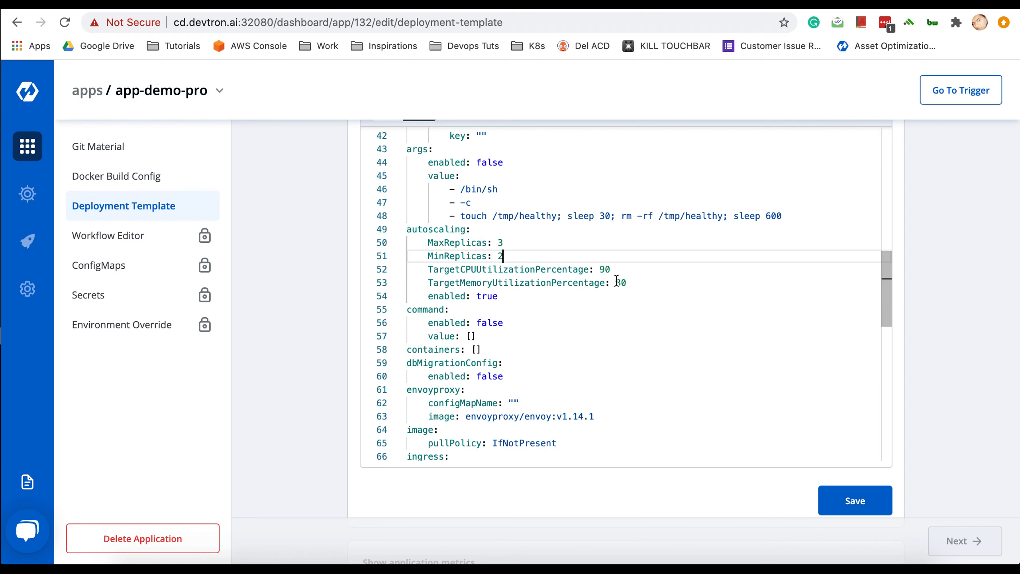
{"action": "scroll", "coordinate": [581, 346], "scroll_direction": "down", "scroll_amount": 3}
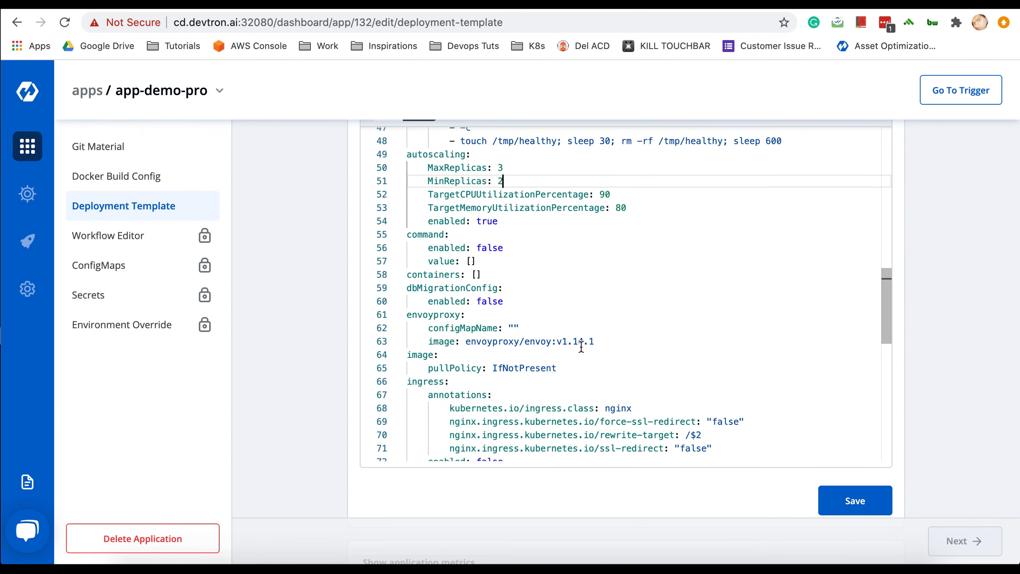
{"action": "scroll", "coordinate": [580, 346], "scroll_direction": "down", "scroll_amount": 8}
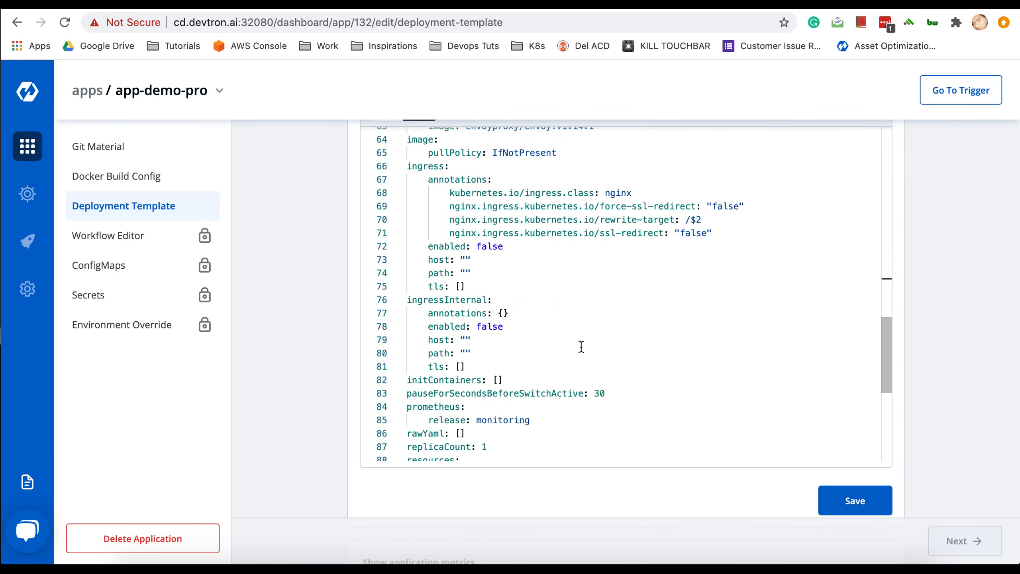
- Change the container cpu limit from 0.05 to 0.5
{"action": "scroll", "coordinate": [581, 346], "scroll_direction": "down", "scroll_amount": 7}
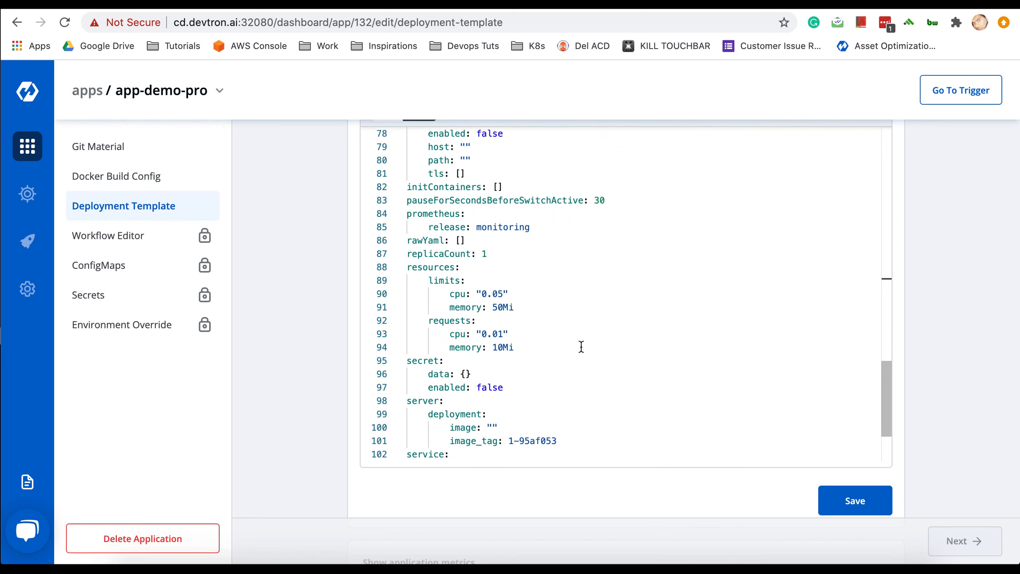
{"action": "double_click", "coordinate": [498, 294]}
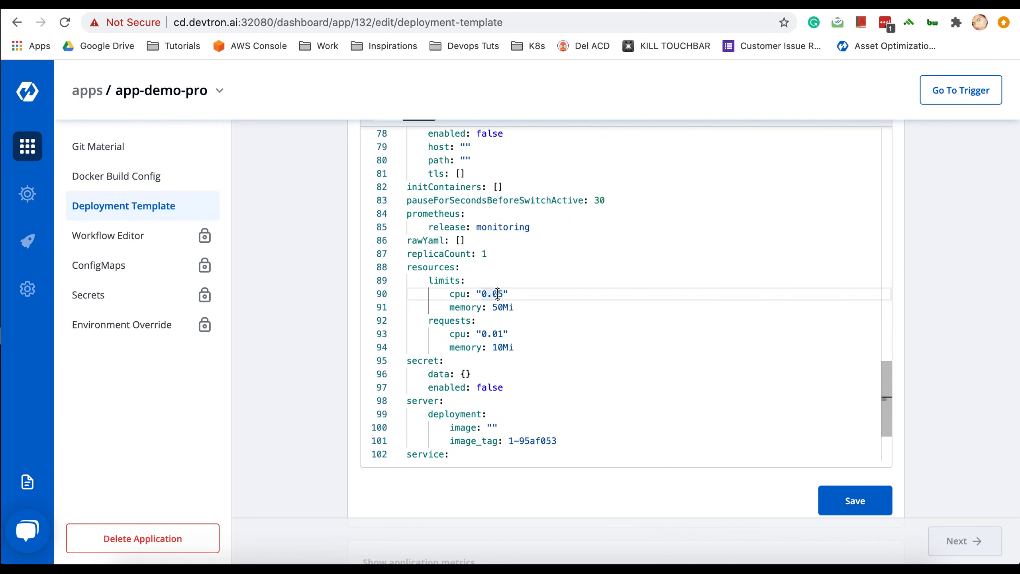
{"action": "double_click", "coordinate": [518, 308]}
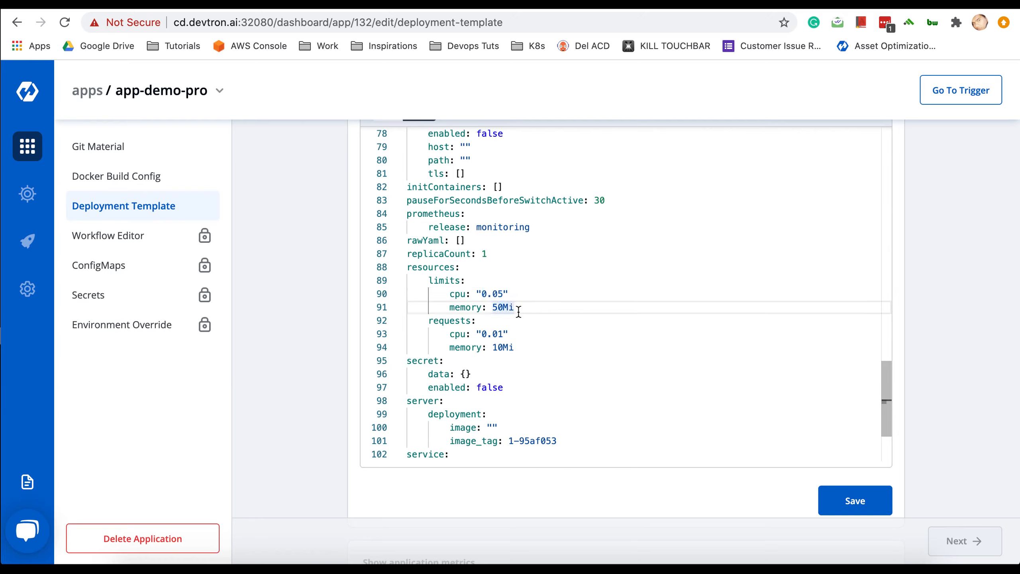
{"action": "double_click", "coordinate": [518, 346]}
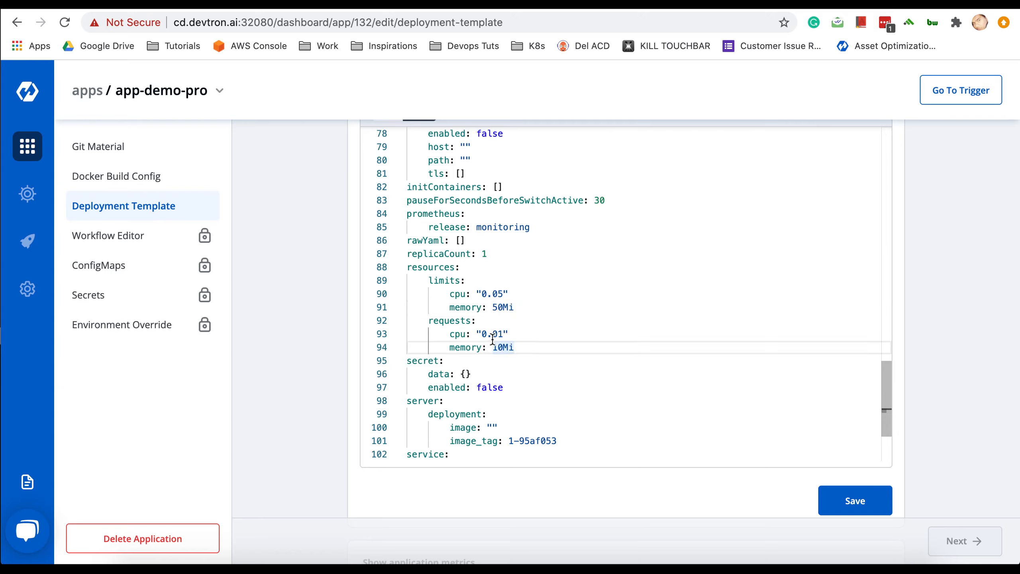
{"action": "left_click", "coordinate": [499, 294]}
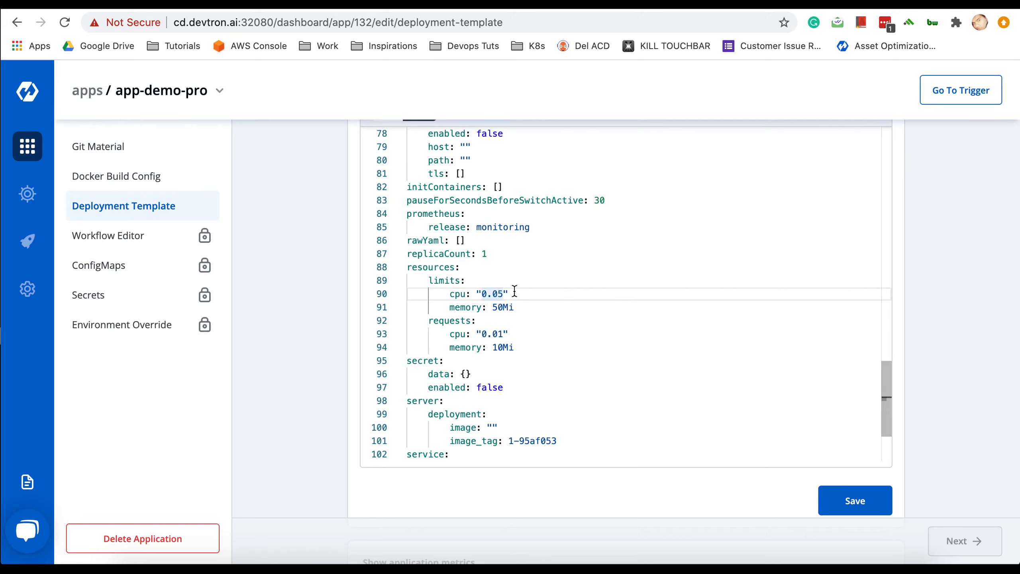
{"action": "type", "text": "0.5"}
{"action": "key", "text": "Right"}
{"action": "left_click", "coordinate": [493, 294]}
- Set the memory limit to 100Mi and save the deployment template
{"action": "left_click", "coordinate": [503, 307]}
{"action": "type", "text": "0"}
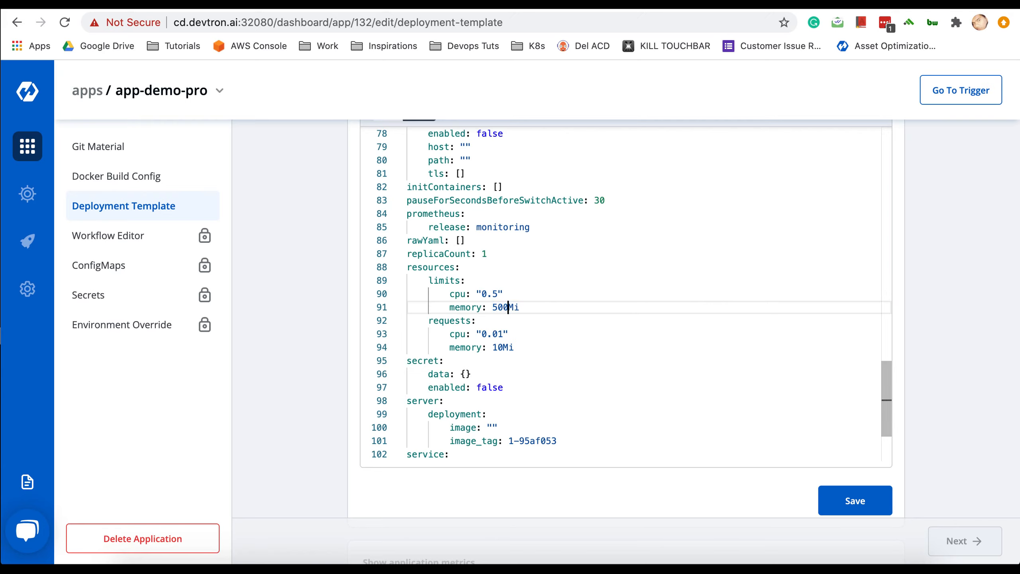
{"action": "key", "text": "BackSpace"}
{"action": "key", "text": "BackSpace"}
{"action": "key", "text": "BackSpace"}
{"action": "type", "text": "100"}
{"action": "scroll", "coordinate": [591, 375], "scroll_direction": "down", "scroll_amount": 3}
{"action": "scroll", "coordinate": [592, 375], "scroll_direction": "down", "scroll_amount": 3}
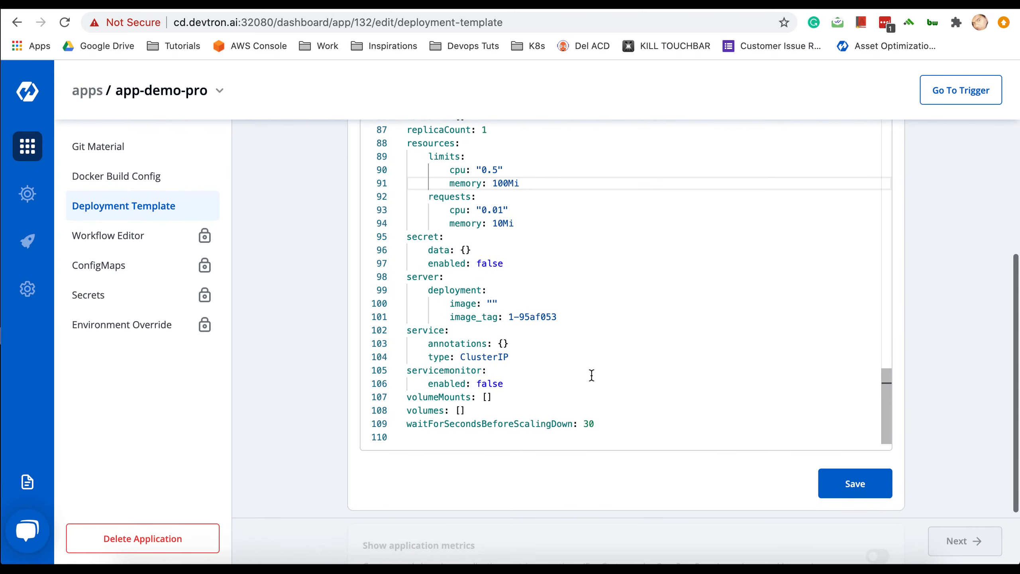
{"action": "scroll", "coordinate": [591, 374], "scroll_direction": "down", "scroll_amount": 1}
{"action": "left_click", "coordinate": [853, 474]}
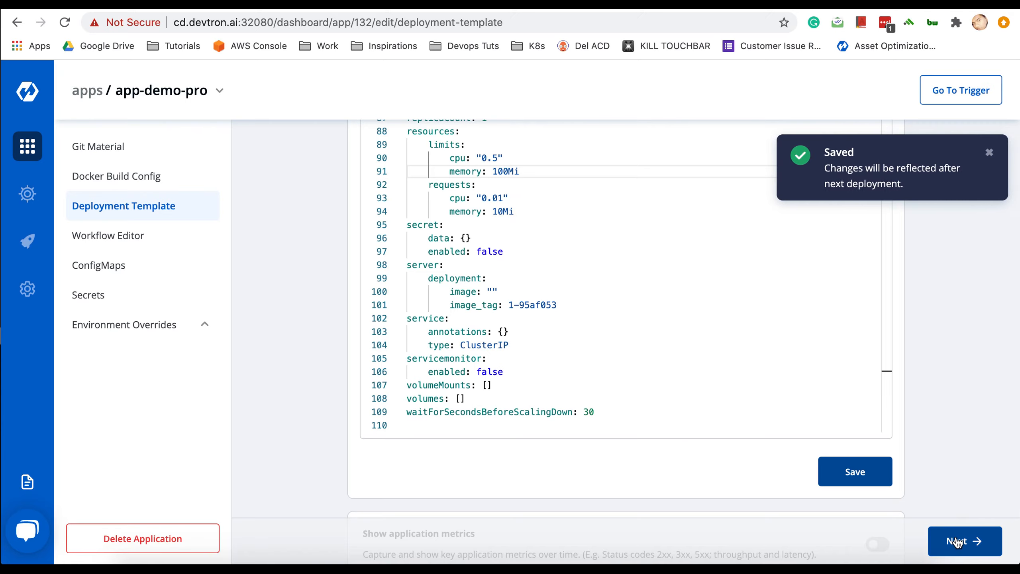
- Create and save a workflow named wf1 in the Workflow Editor
{"action": "left_click", "coordinate": [957, 541]}
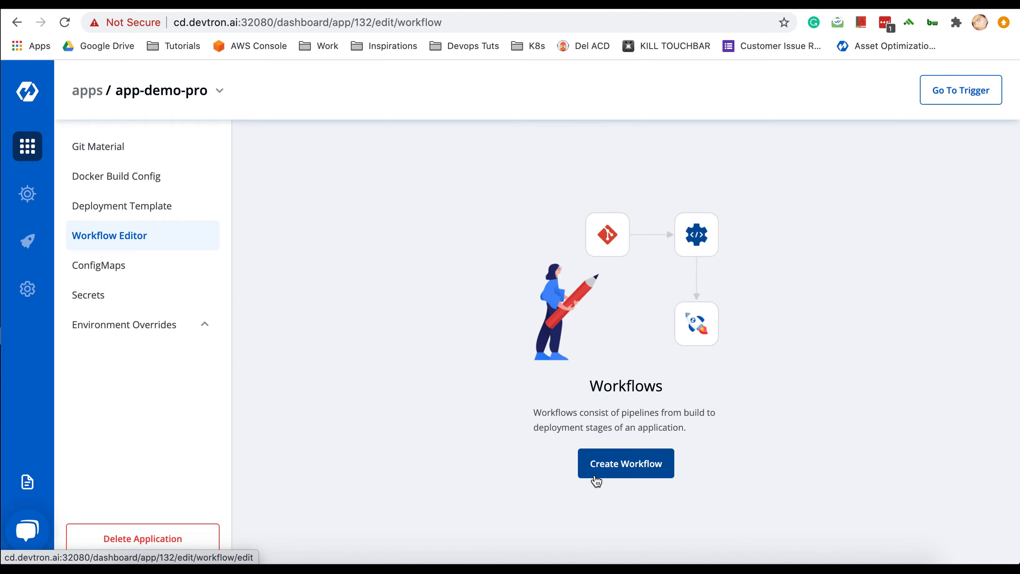
{"action": "left_click", "coordinate": [598, 469]}
{"action": "left_click", "coordinate": [569, 216]}
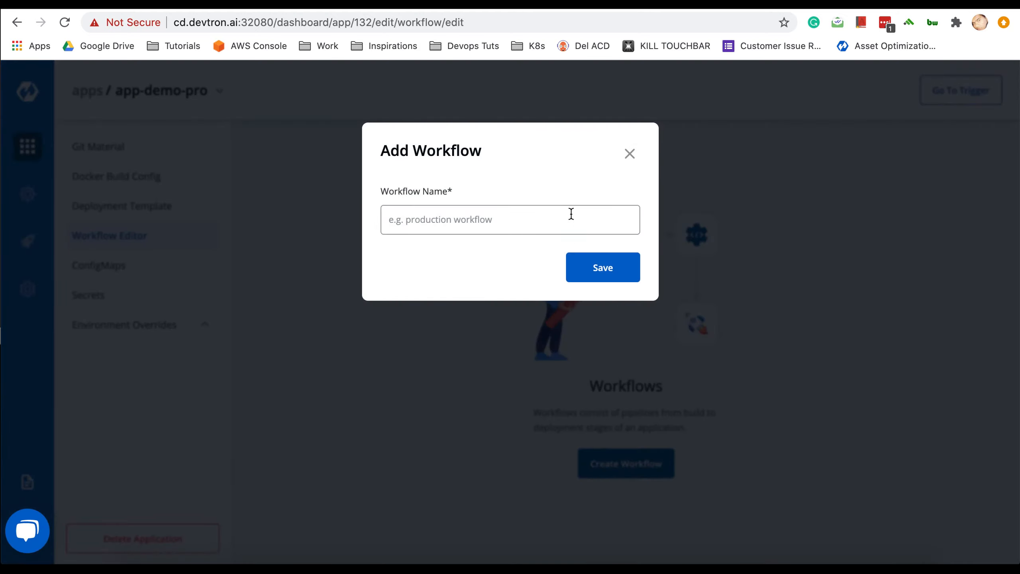
{"action": "type", "text": "wf1"}
{"action": "left_click", "coordinate": [611, 277]}
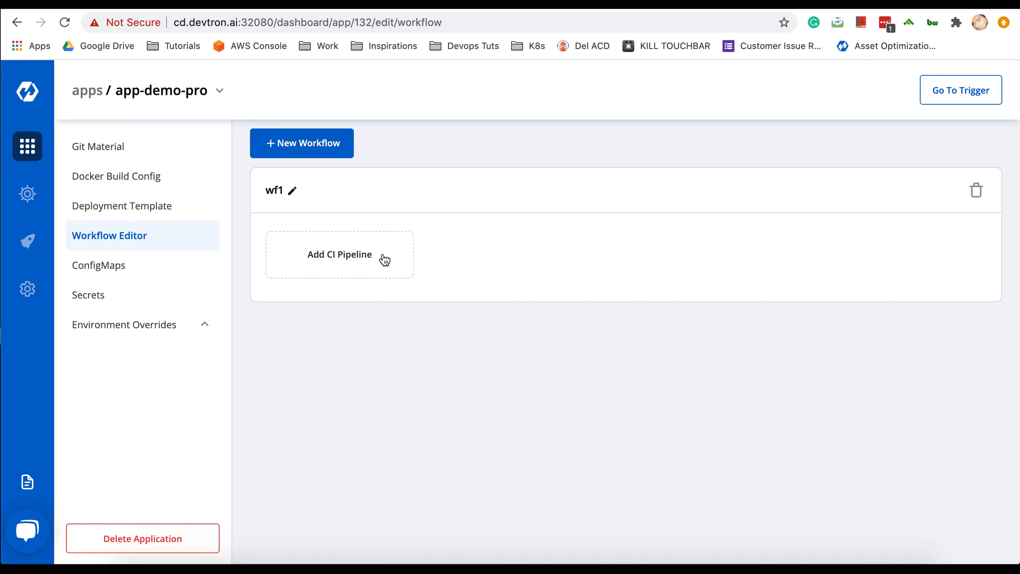
- Add a Continuous Integration pipeline to workflow wf1
{"action": "left_click", "coordinate": [384, 259]}
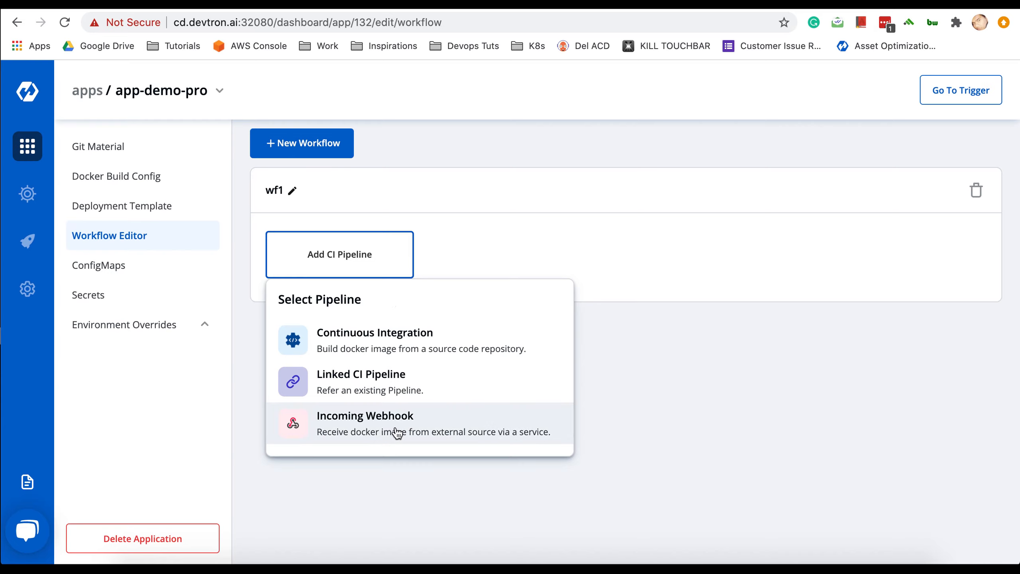
{"action": "left_click", "coordinate": [369, 342]}
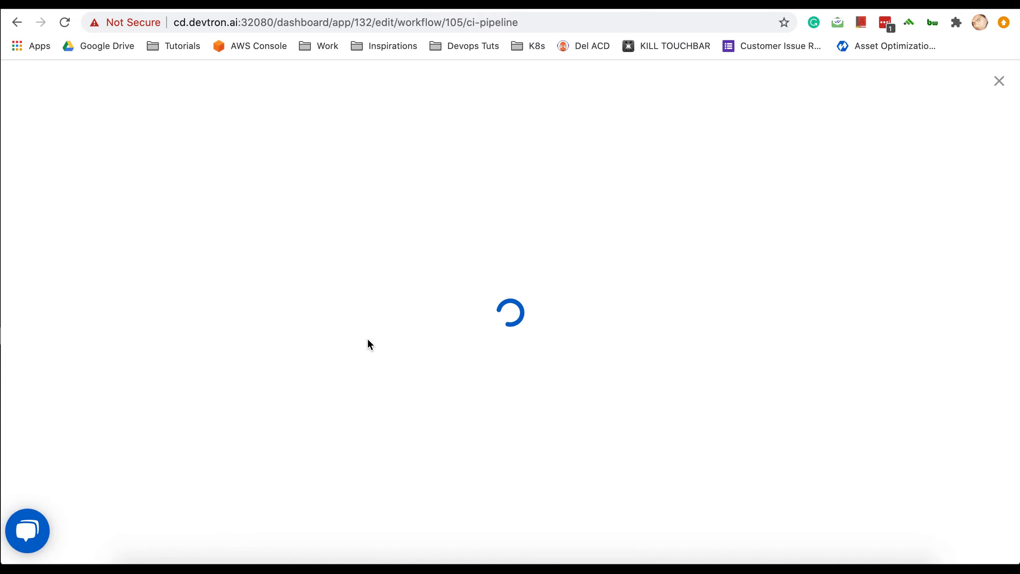
- Name the CI pipeline prod-pipeline
{"action": "left_click", "coordinate": [385, 162]}
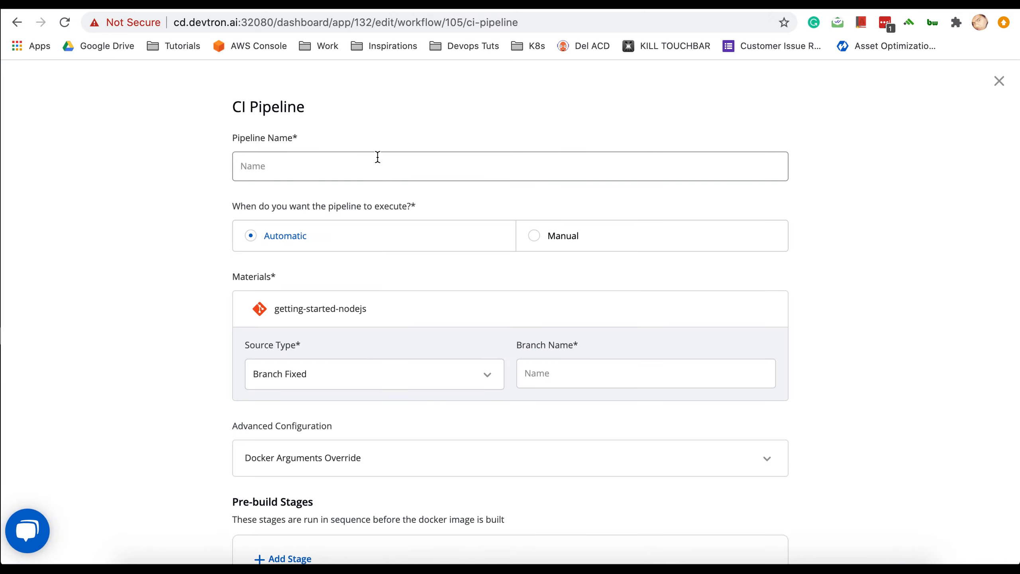
{"action": "type", "text": "c"}
{"action": "key", "text": "BackSpace"}
{"action": "type", "text": "pipeline"}
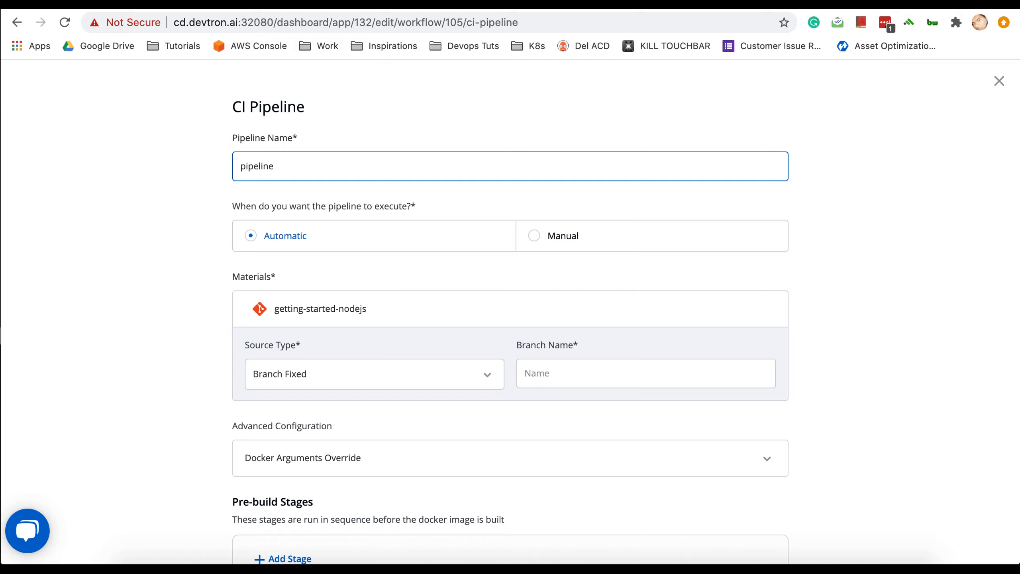
{"action": "type", "text": "1"}
{"action": "key", "text": "BackSpace"}
{"action": "key", "text": "BackSpace"}
{"action": "key", "text": "BackSpace"}
{"action": "key", "text": "BackSpace"}
{"action": "key", "text": "BackSpace"}
{"action": "key", "text": "BackSpace"}
{"action": "key", "text": "BackSpace"}
{"action": "key", "text": "BackSpace"}
{"action": "type", "text": "rod-pipeline"}
- Set the branch to master and add a pre-build stage
{"action": "left_click", "coordinate": [553, 376]}
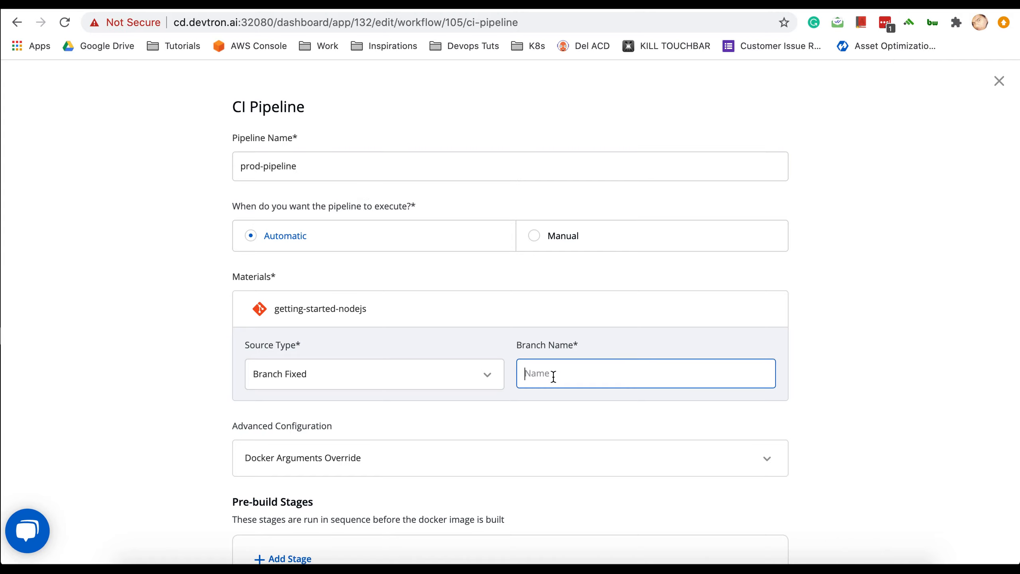
{"action": "type", "text": "master"}
{"action": "scroll", "coordinate": [579, 459], "scroll_direction": "down", "scroll_amount": 5}
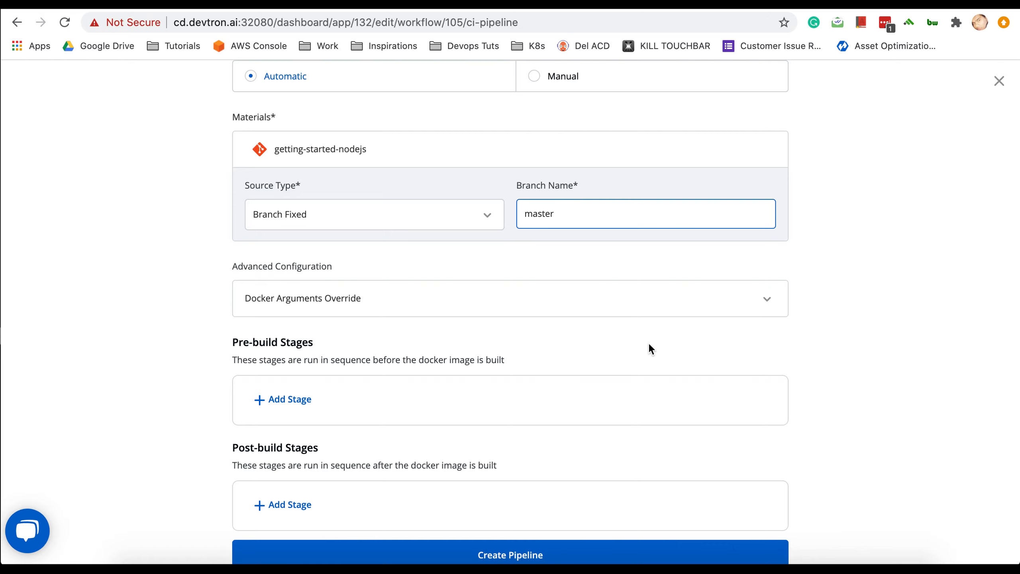
{"action": "scroll", "coordinate": [648, 341], "scroll_direction": "down", "scroll_amount": 2}
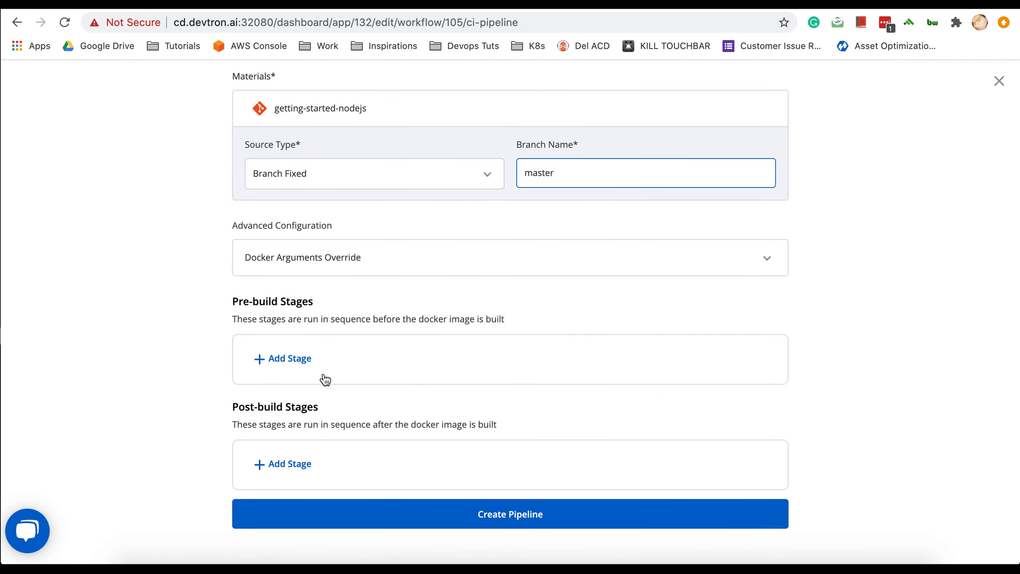
{"action": "left_click", "coordinate": [286, 359]}
- Define pre-build stage stage-1 running the script ls -la
{"action": "scroll", "coordinate": [155, 398], "scroll_direction": "down", "scroll_amount": 5}
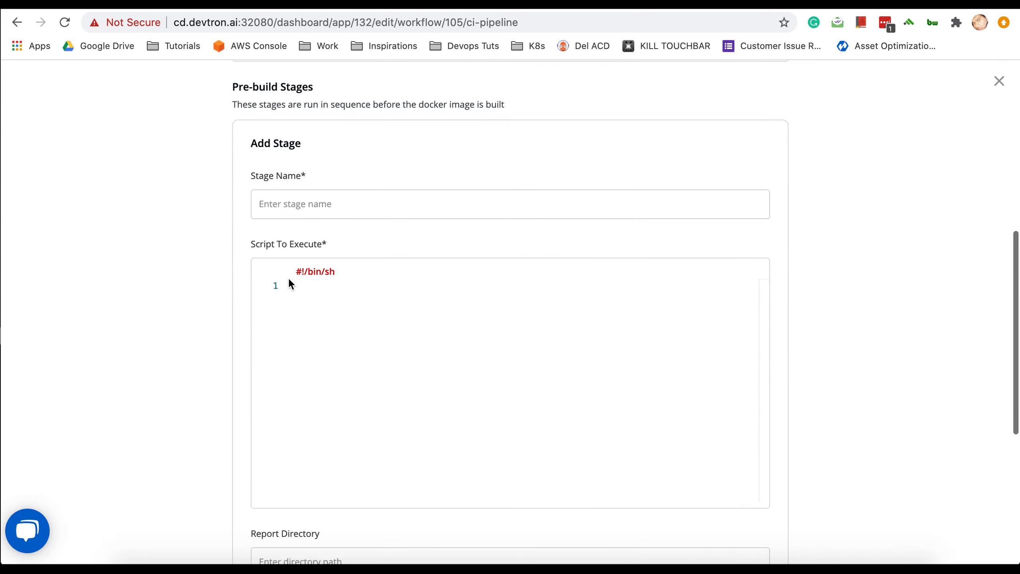
{"action": "left_click", "coordinate": [312, 290]}
{"action": "left_click", "coordinate": [302, 200]}
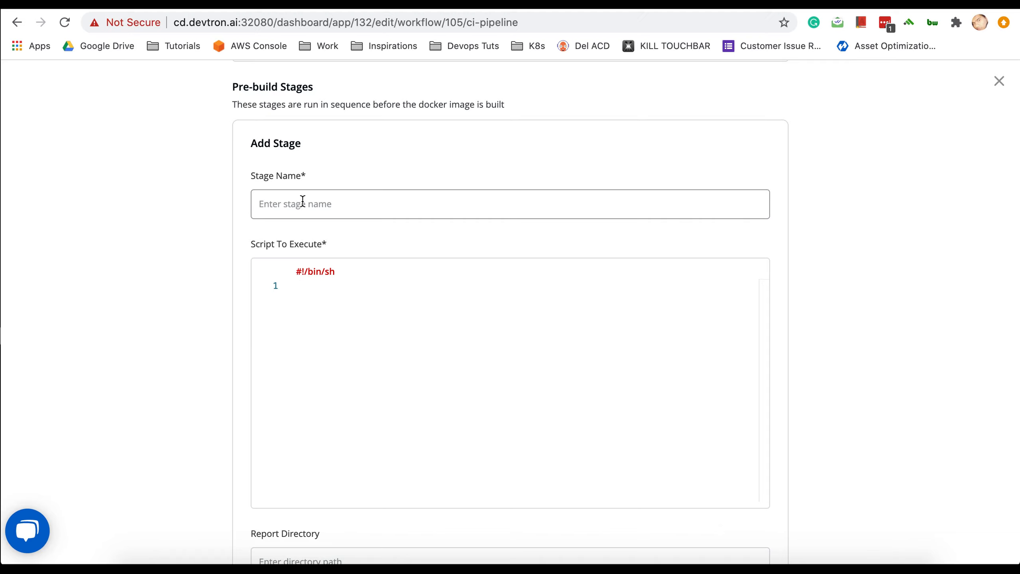
{"action": "type", "text": "s"}
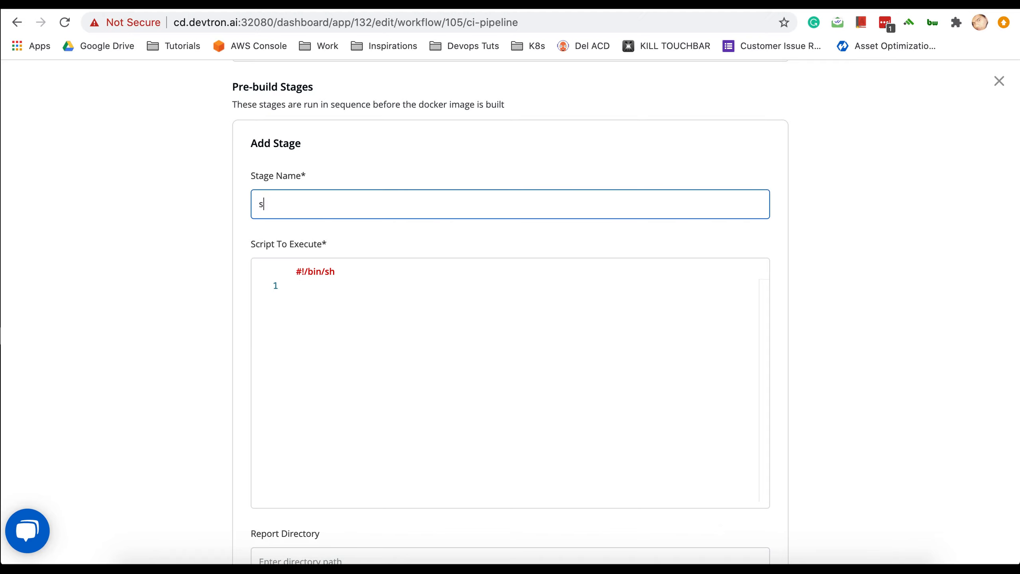
{"action": "type", "text": "tage-1"}
{"action": "left_click", "coordinate": [308, 287]}
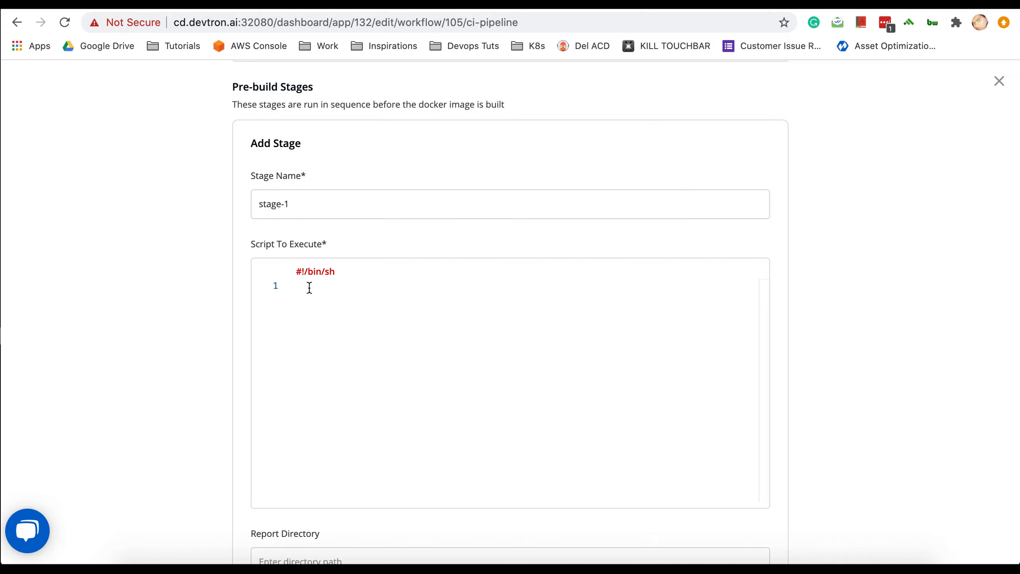
{"action": "type", "text": "ls"}
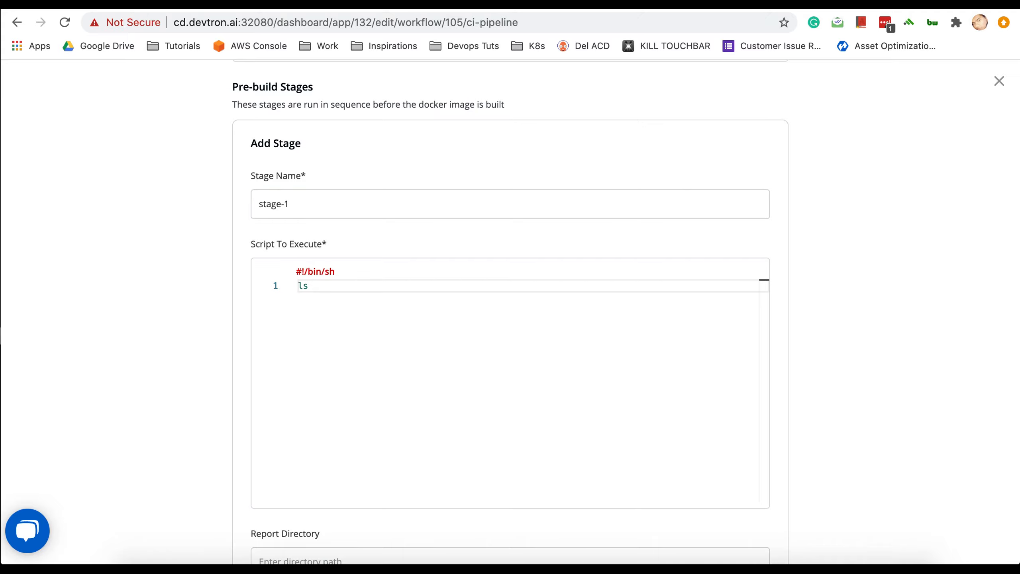
{"action": "type", "text": " -la"}
{"action": "scroll", "coordinate": [204, 352], "scroll_direction": "down", "scroll_amount": 3}
{"action": "scroll", "coordinate": [204, 352], "scroll_direction": "down", "scroll_amount": 1}
{"action": "scroll", "coordinate": [205, 352], "scroll_direction": "up", "scroll_amount": 1}
{"action": "scroll", "coordinate": [205, 353], "scroll_direction": "down", "scroll_amount": 1}
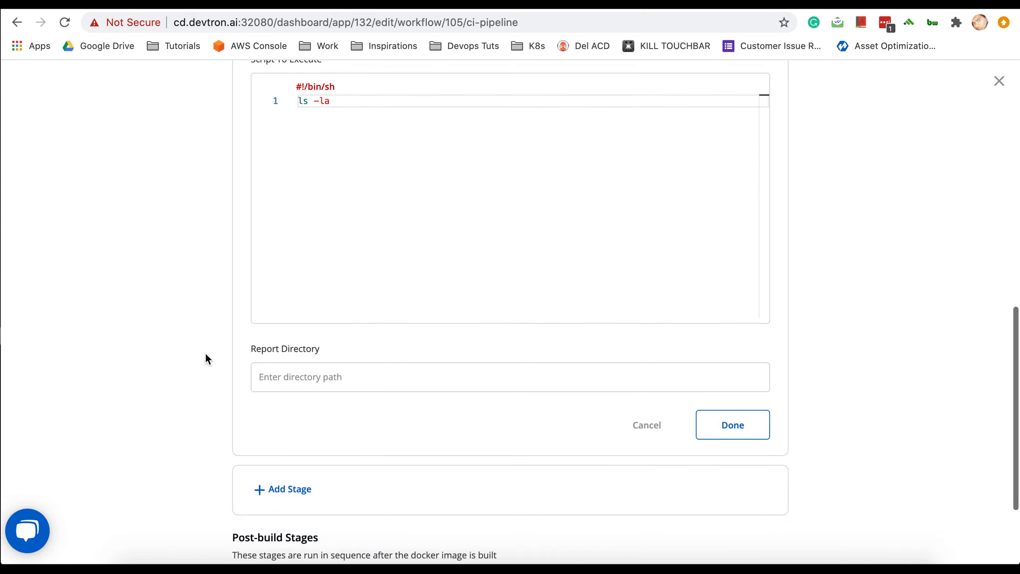
{"action": "scroll", "coordinate": [205, 352], "scroll_direction": "down", "scroll_amount": 1}
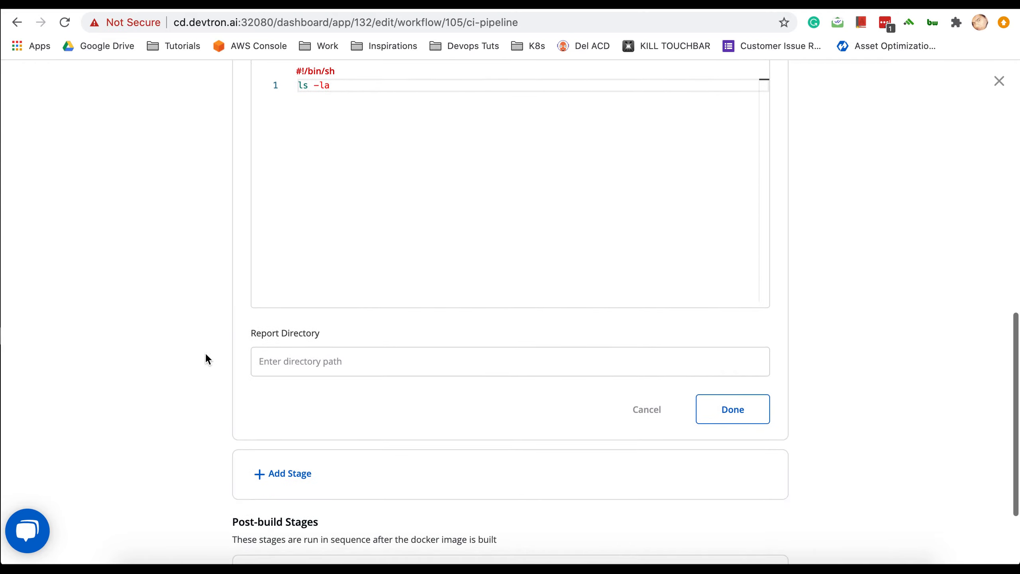
{"action": "left_click", "coordinate": [762, 403]}
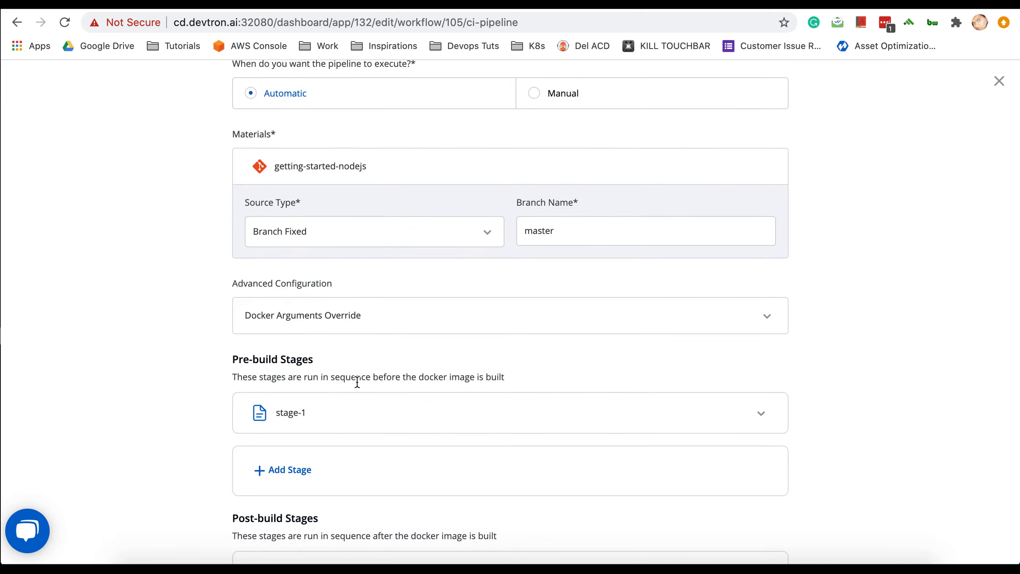
- Create the prod-pipeline CI pipeline
{"action": "scroll", "coordinate": [143, 440], "scroll_direction": "down", "scroll_amount": 5}
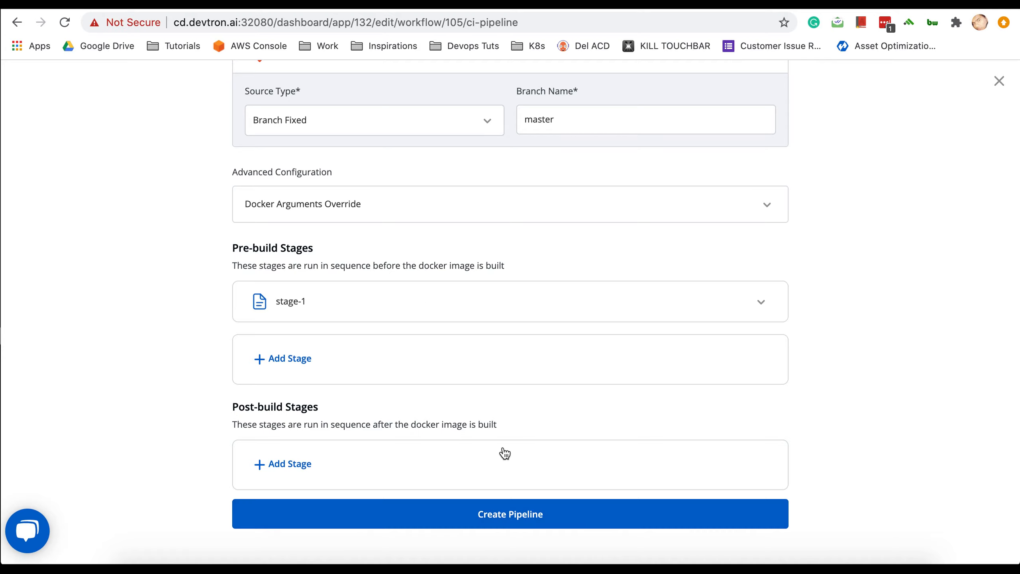
{"action": "scroll", "coordinate": [544, 312], "scroll_direction": "up", "scroll_amount": 1}
{"action": "scroll", "coordinate": [544, 312], "scroll_direction": "up", "scroll_amount": 5}
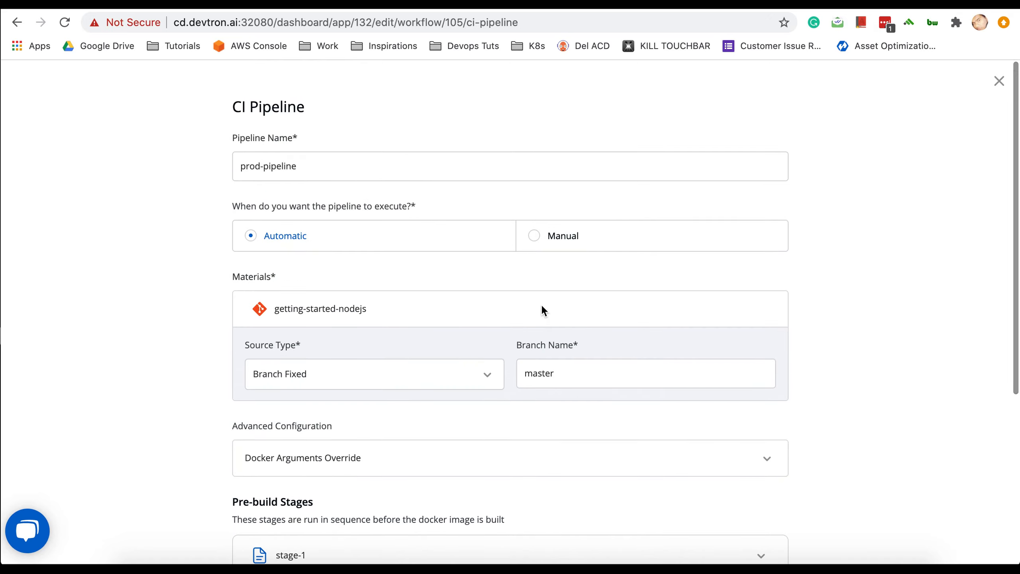
{"action": "scroll", "coordinate": [542, 309], "scroll_direction": "down", "scroll_amount": 5}
{"action": "scroll", "coordinate": [543, 310], "scroll_direction": "up", "scroll_amount": 6}
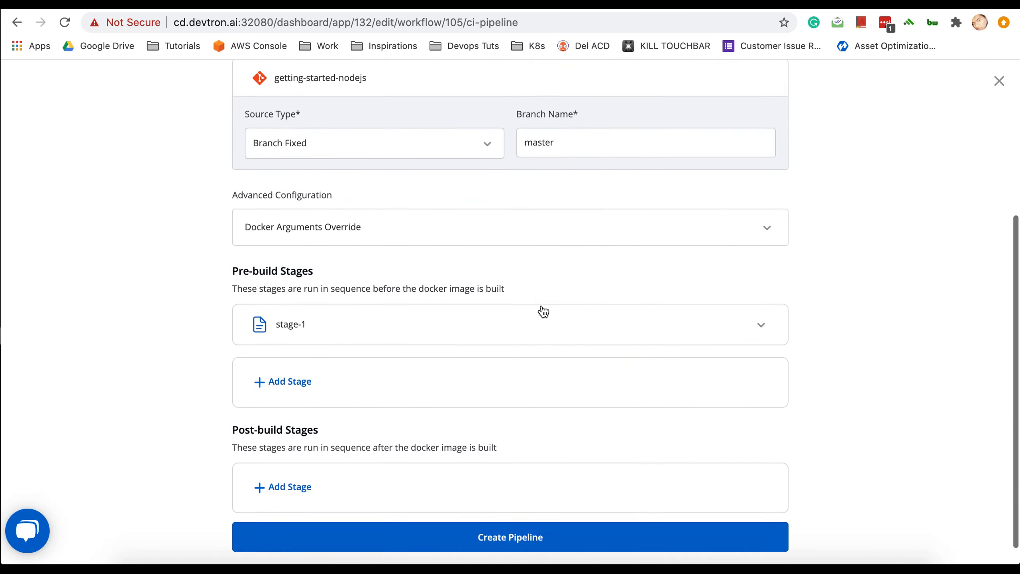
{"action": "scroll", "coordinate": [540, 305], "scroll_direction": "down", "scroll_amount": 10}
{"action": "left_click", "coordinate": [509, 521]}
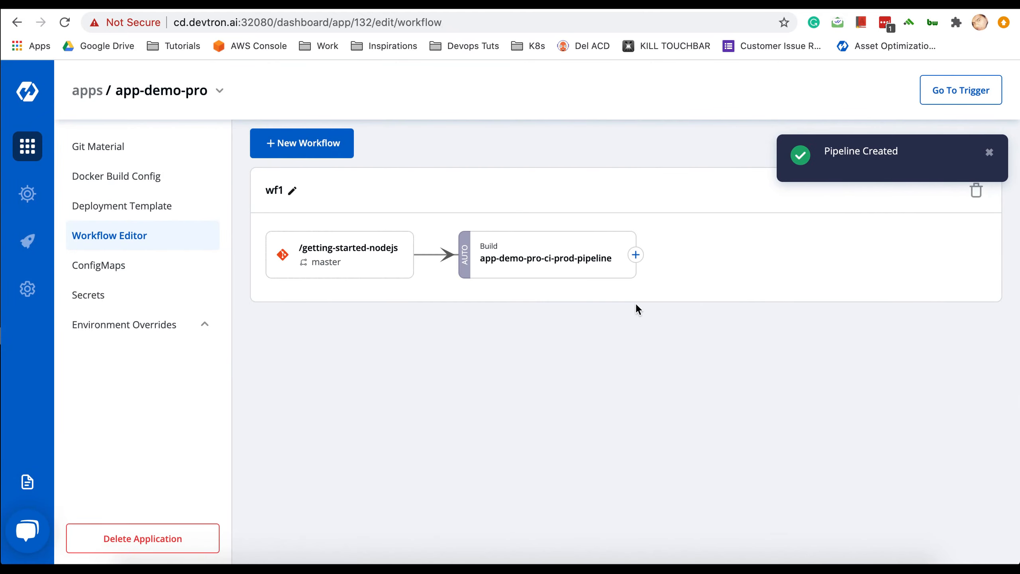
- Add a deploy-to-environment pipeline after the build, named prod-1, targeting the dev environment
{"action": "left_click", "coordinate": [635, 255]}
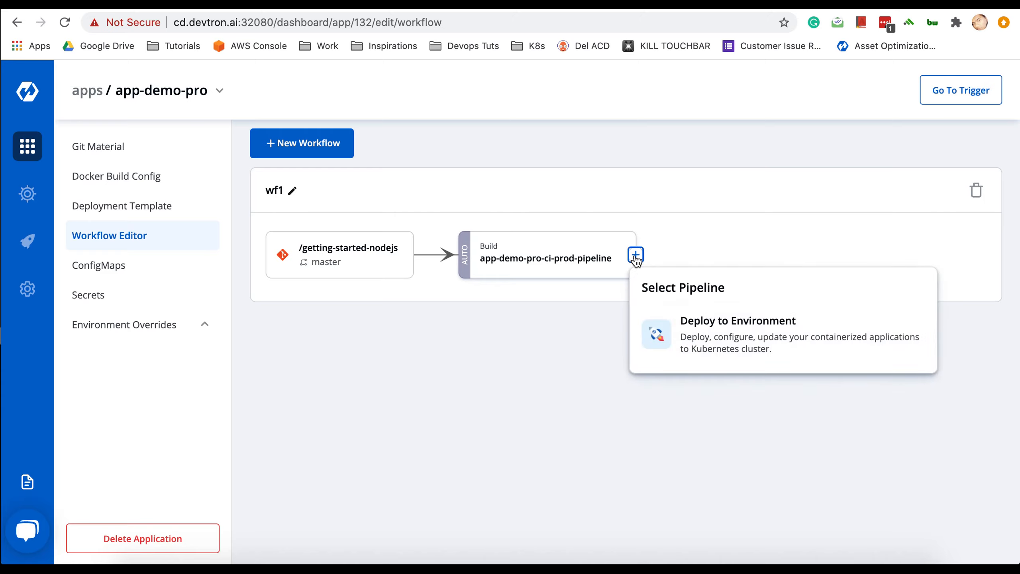
{"action": "left_click", "coordinate": [681, 348]}
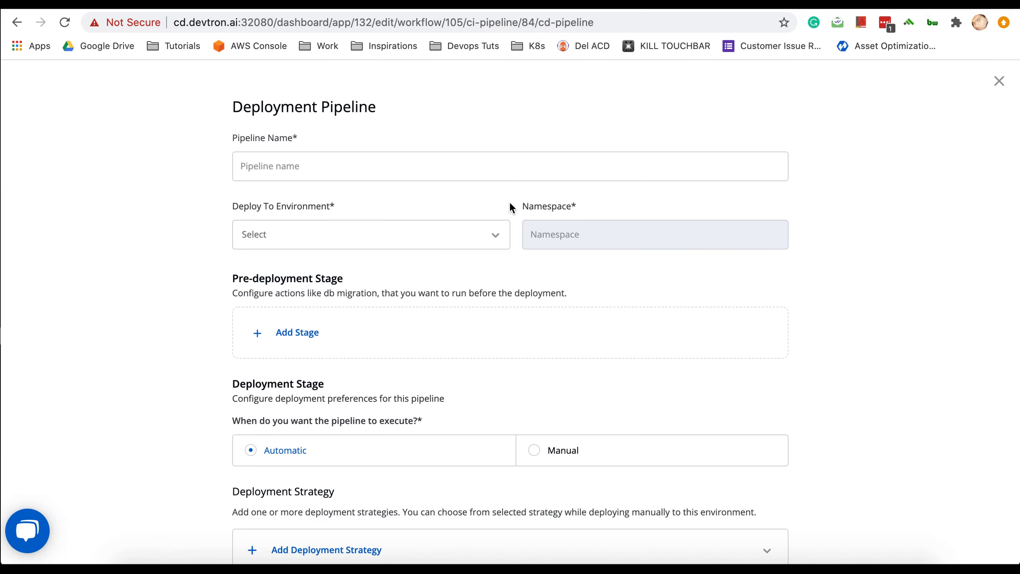
{"action": "left_click", "coordinate": [502, 168]}
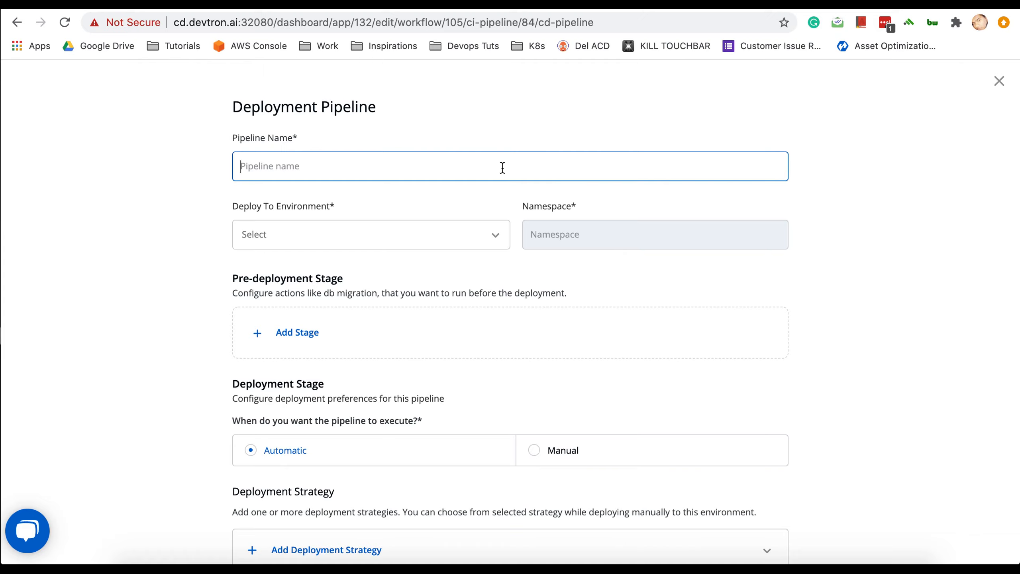
{"action": "type", "text": "prod-1"}
{"action": "left_click", "coordinate": [445, 235]}
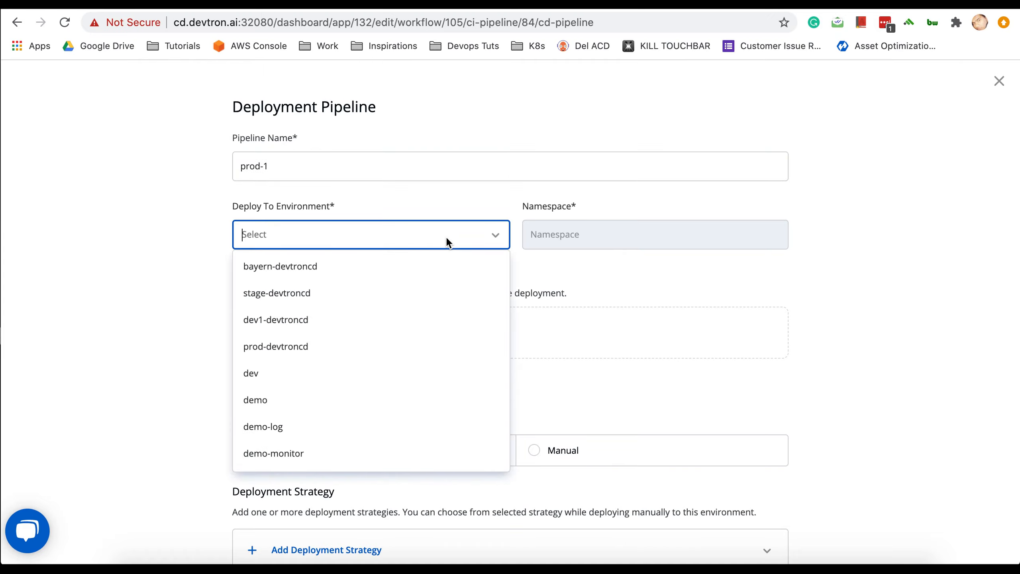
{"action": "left_click", "coordinate": [253, 373]}
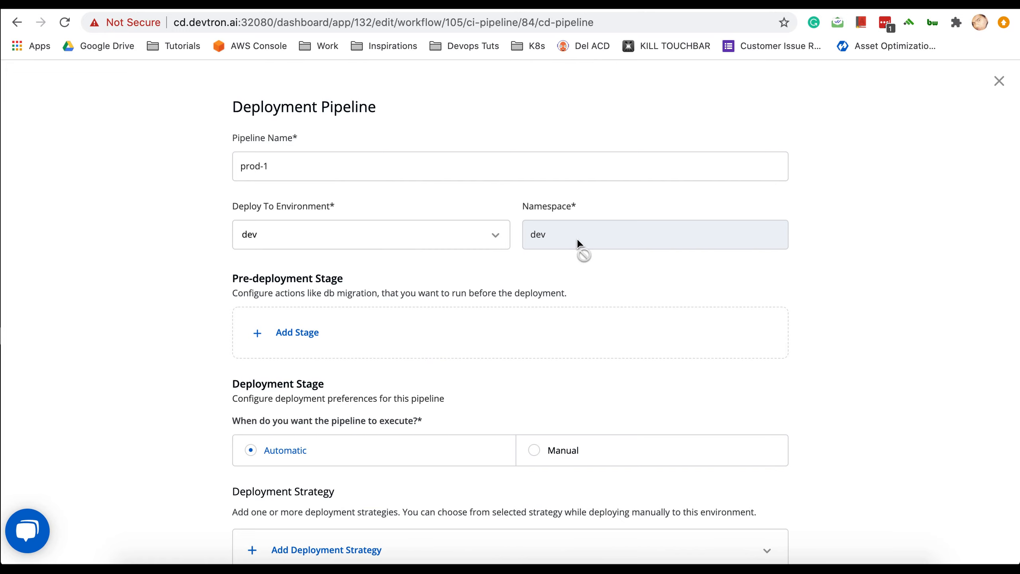
{"action": "scroll", "coordinate": [526, 334], "scroll_direction": "down", "scroll_amount": 3}
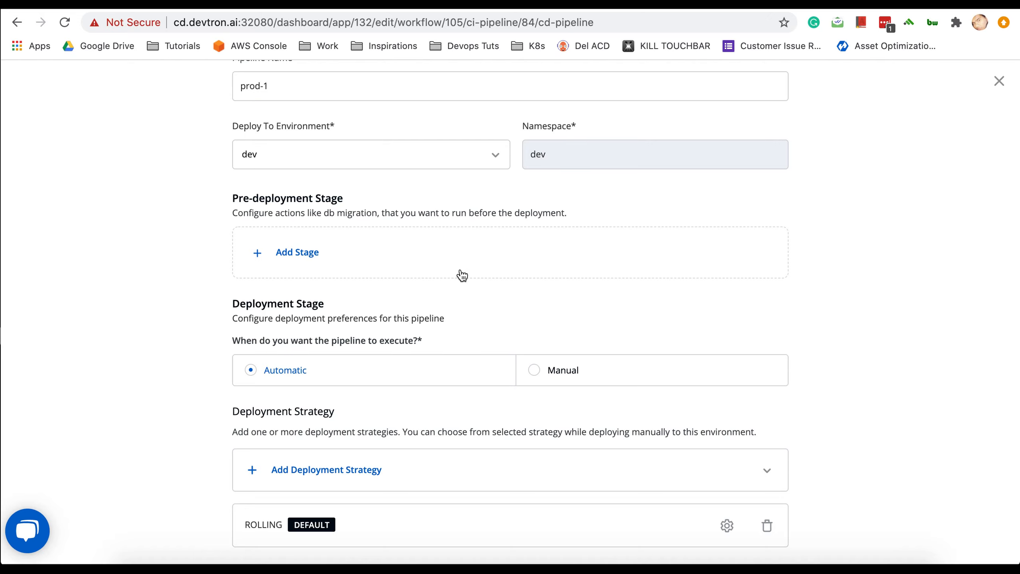
{"action": "scroll", "coordinate": [462, 275], "scroll_direction": "down", "scroll_amount": 3}
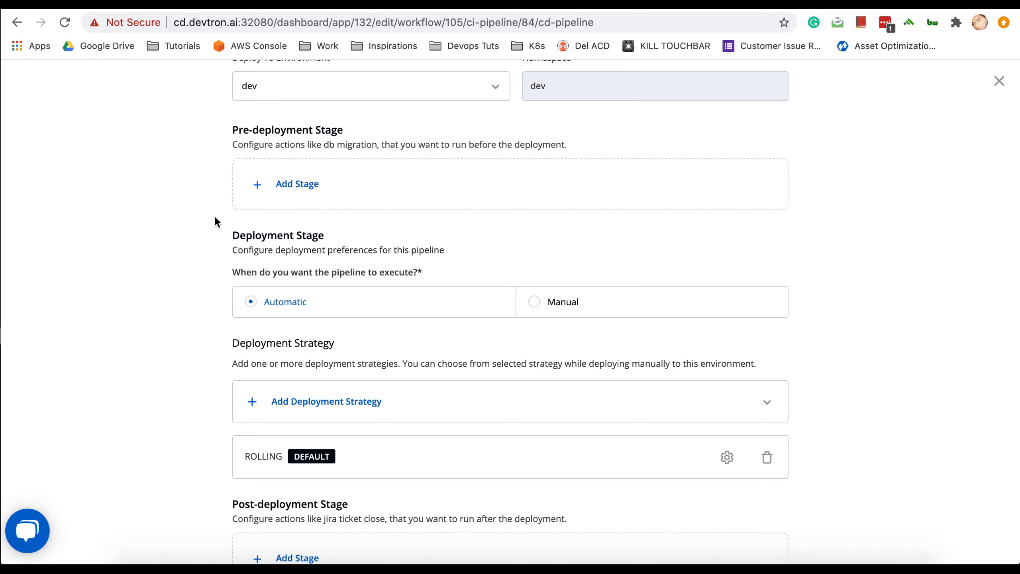
- Add a pre-deployment stage to prod-1 and paste the sample YAML with test-1 and test-2 stages
{"action": "left_click", "coordinate": [306, 186]}
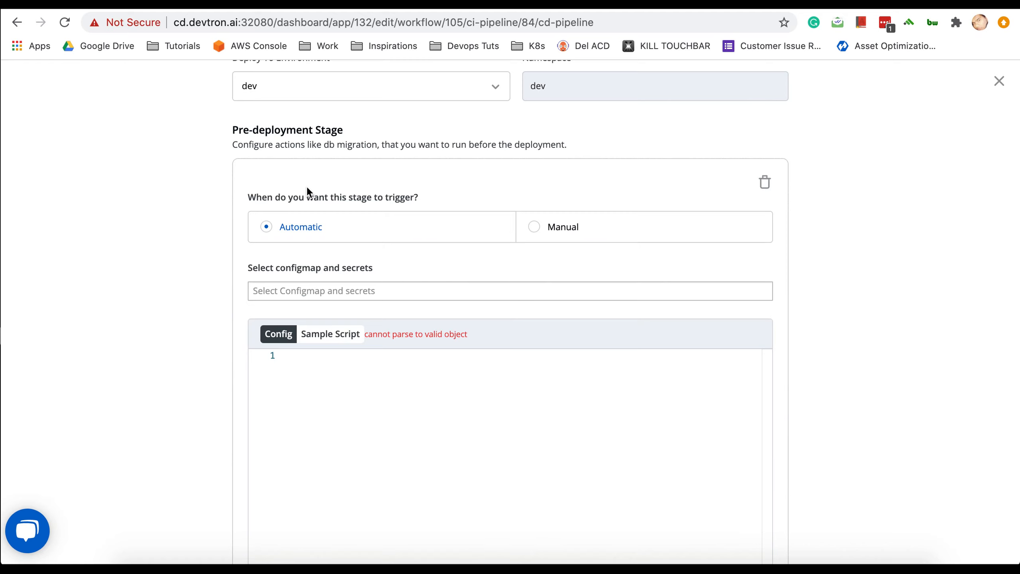
{"action": "scroll", "coordinate": [628, 260], "scroll_direction": "down", "scroll_amount": 4}
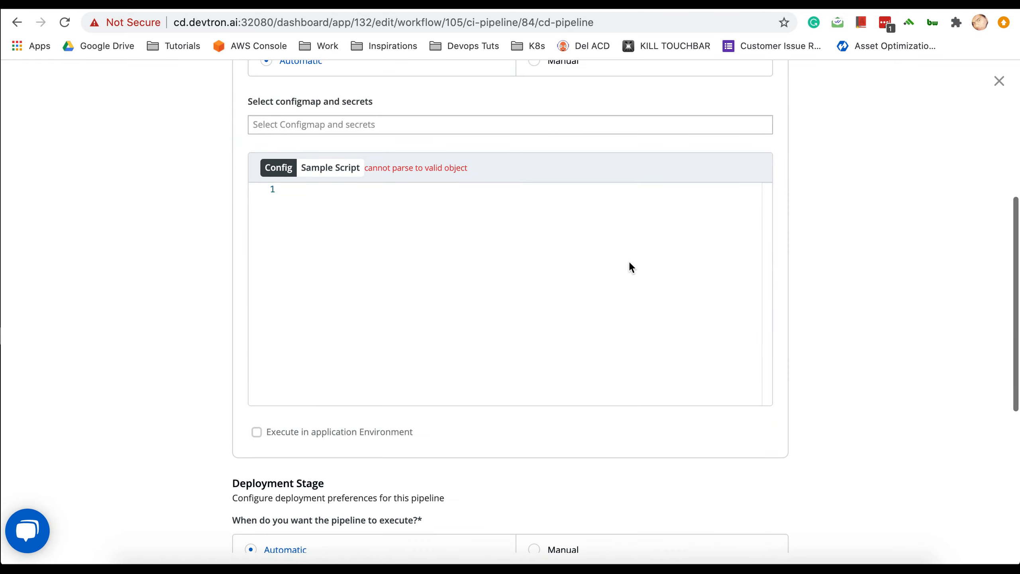
{"action": "left_click", "coordinate": [326, 162]}
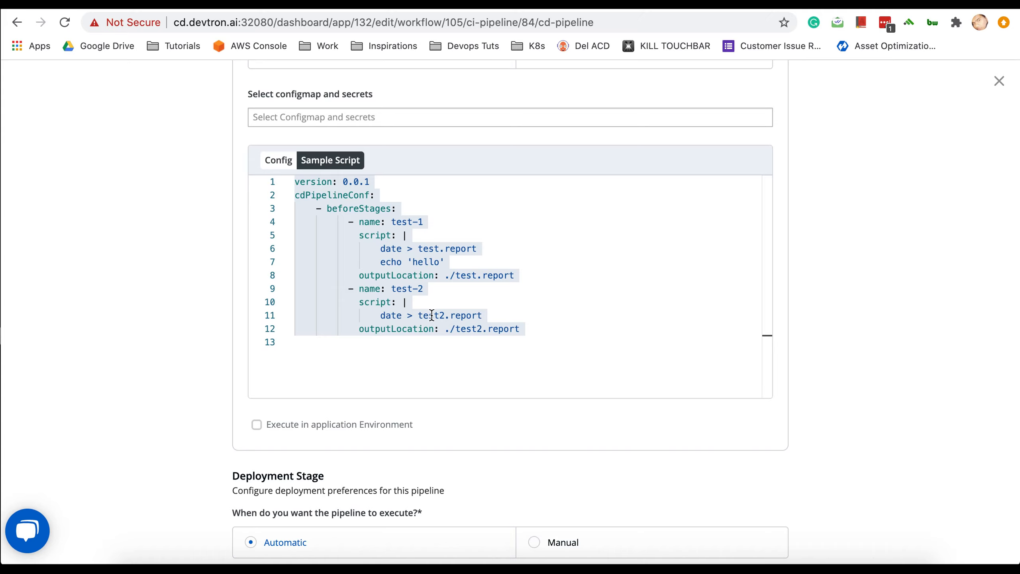
{"action": "left_click", "coordinate": [525, 328]}
{"action": "left_click_drag", "start_coordinate": [524, 333], "coordinate": [259, 167]}
{"action": "key", "text": "ctrl+c"}
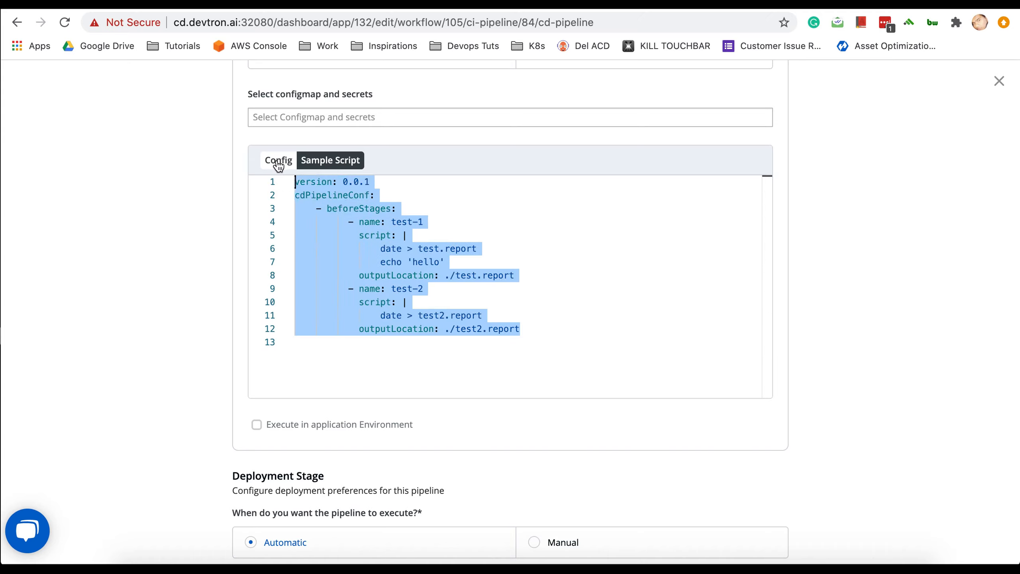
{"action": "left_click", "coordinate": [276, 162]}
{"action": "left_click", "coordinate": [324, 179]}
{"action": "key", "text": "ctrl+v"}
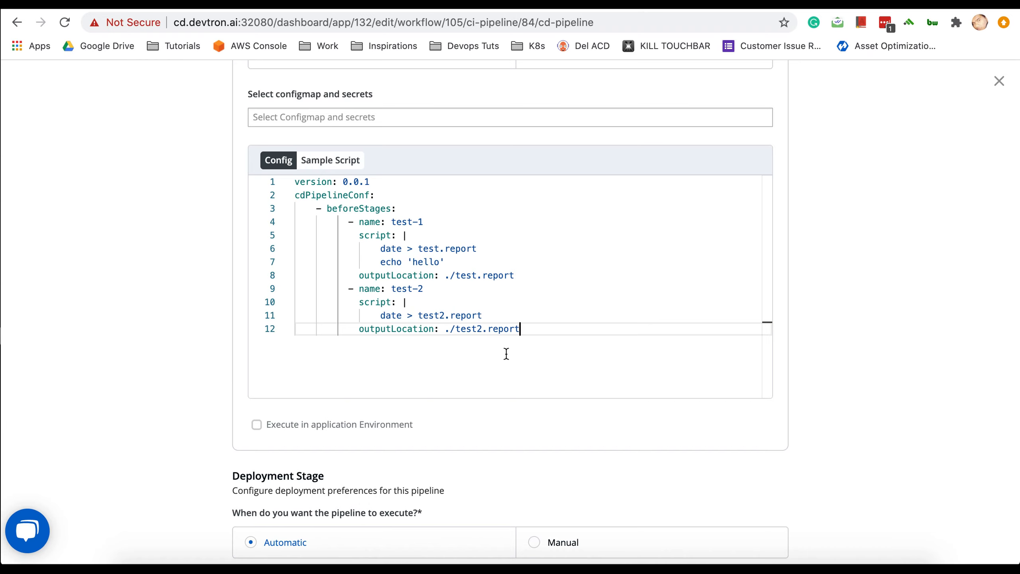
{"action": "scroll", "coordinate": [506, 353], "scroll_direction": "down", "scroll_amount": 3}
{"action": "scroll", "coordinate": [536, 389], "scroll_direction": "down", "scroll_amount": 8}
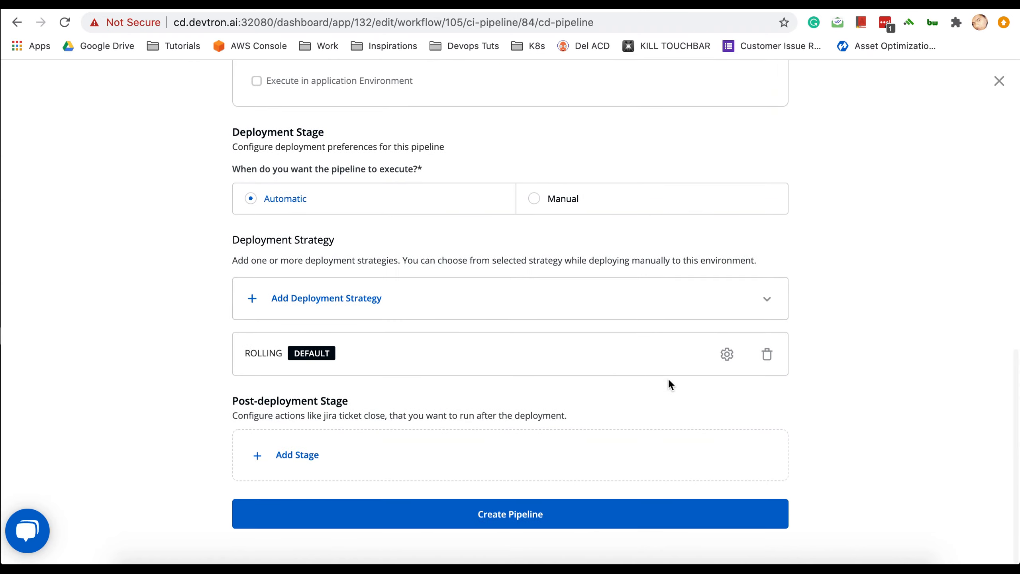
- Add BLUE-GREEN as a deployment strategy and set it as the default
{"action": "left_click", "coordinate": [330, 307]}
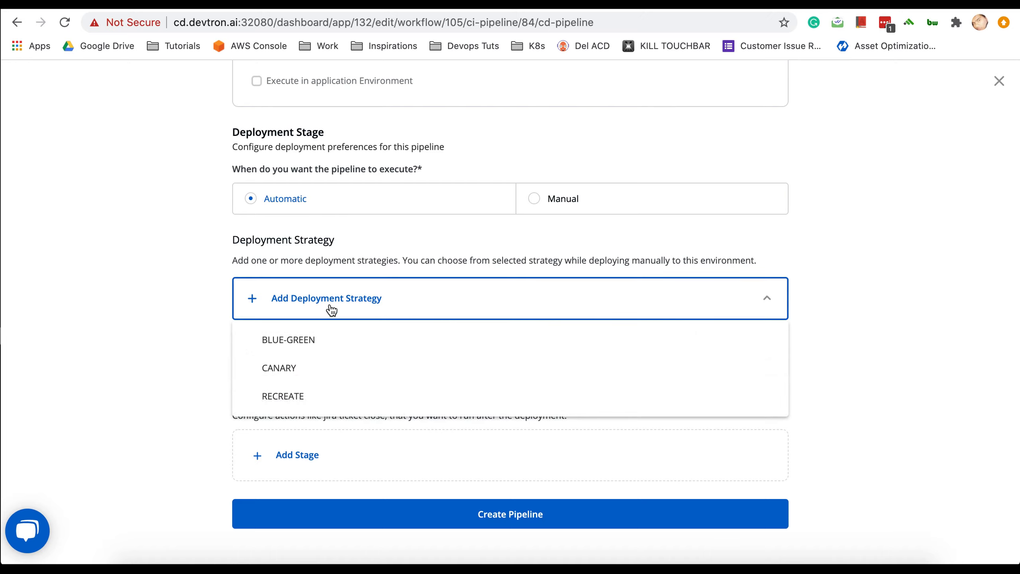
{"action": "left_click", "coordinate": [300, 354]}
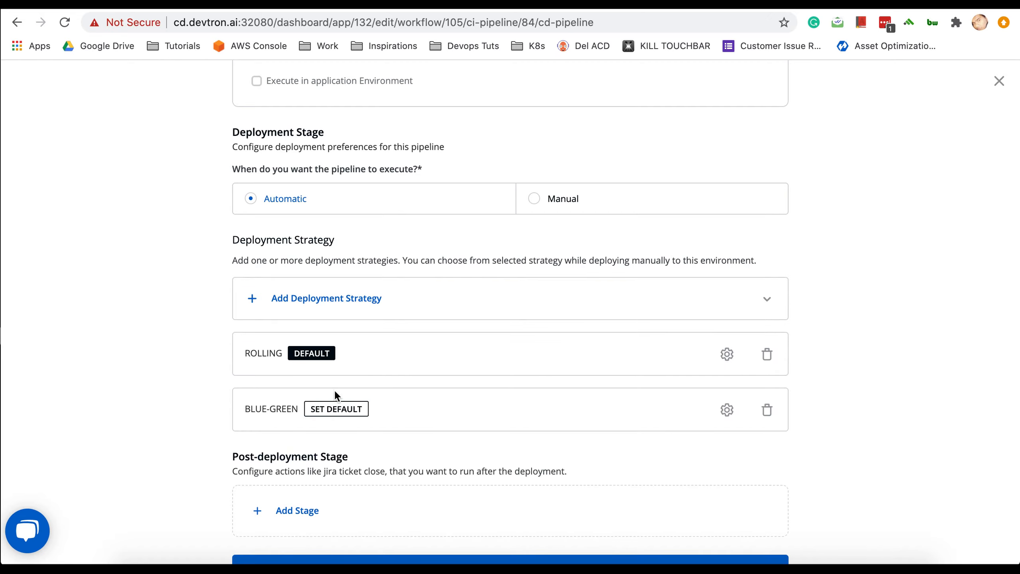
{"action": "left_click", "coordinate": [325, 410]}
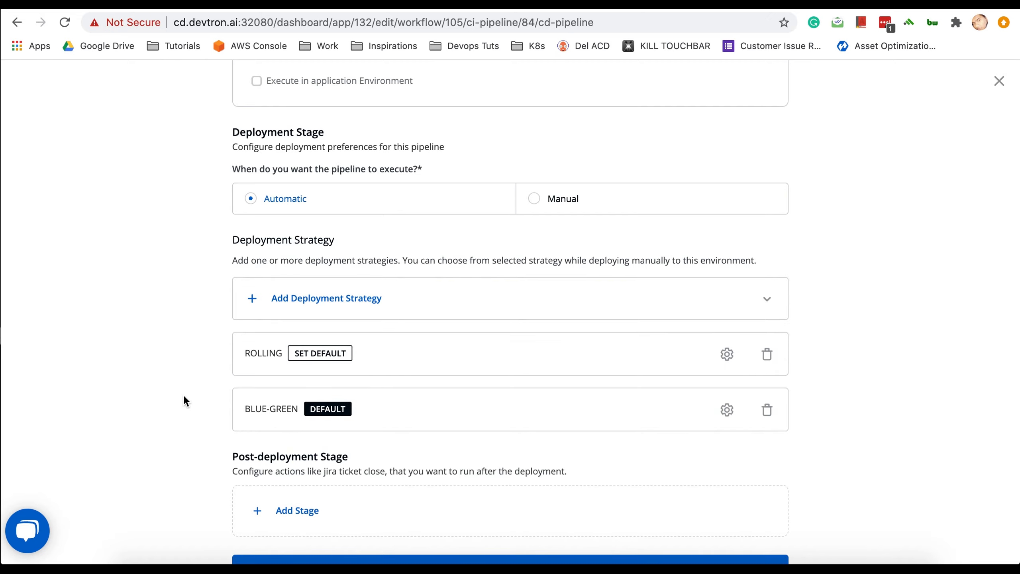
{"action": "scroll", "coordinate": [182, 395], "scroll_direction": "down", "scroll_amount": 2}
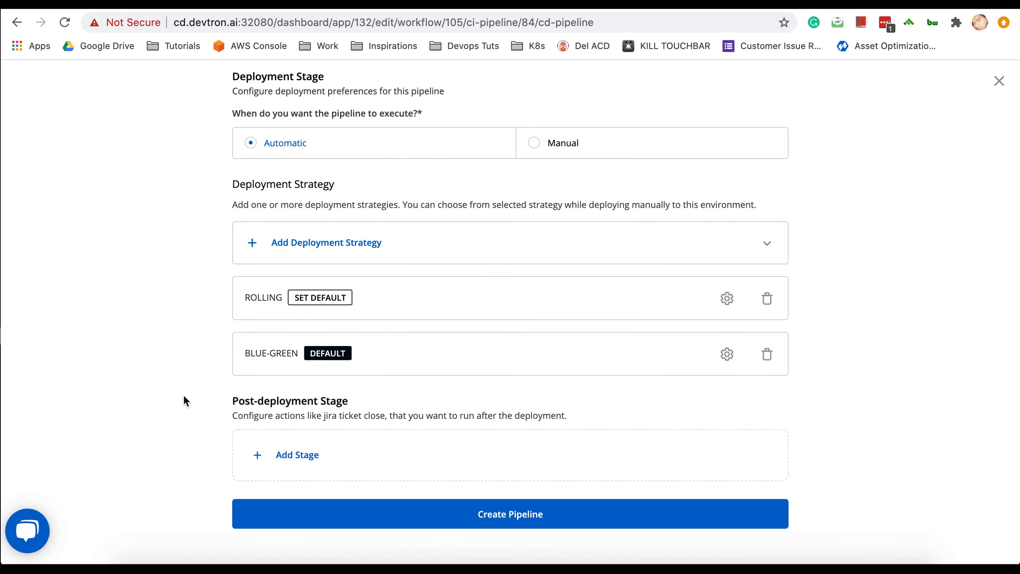
- Review the BLUE-GREEN strategy configuration and create the prod-1 CD pipeline
{"action": "left_click", "coordinate": [727, 355]}
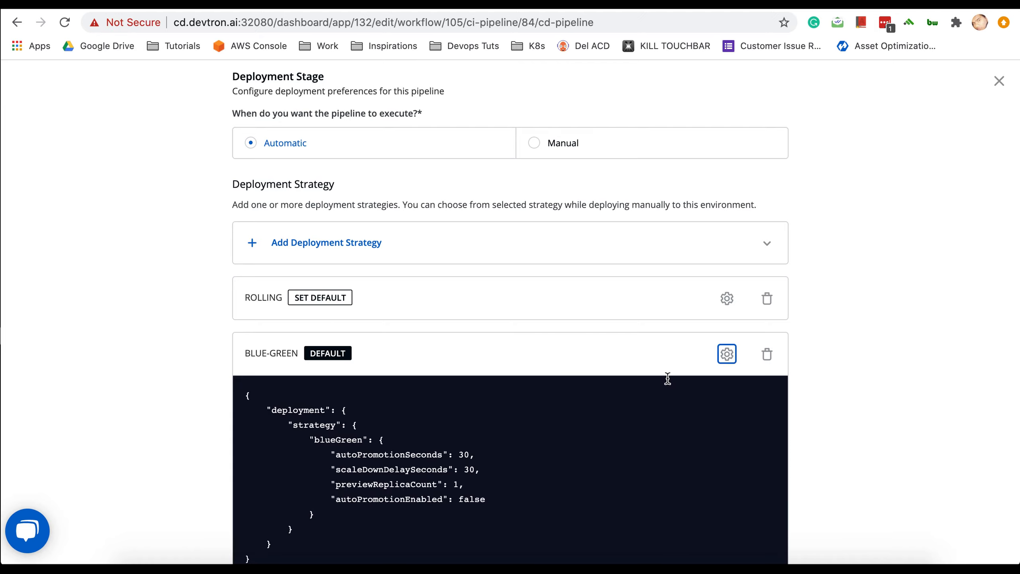
{"action": "scroll", "coordinate": [666, 378], "scroll_direction": "down", "scroll_amount": 4}
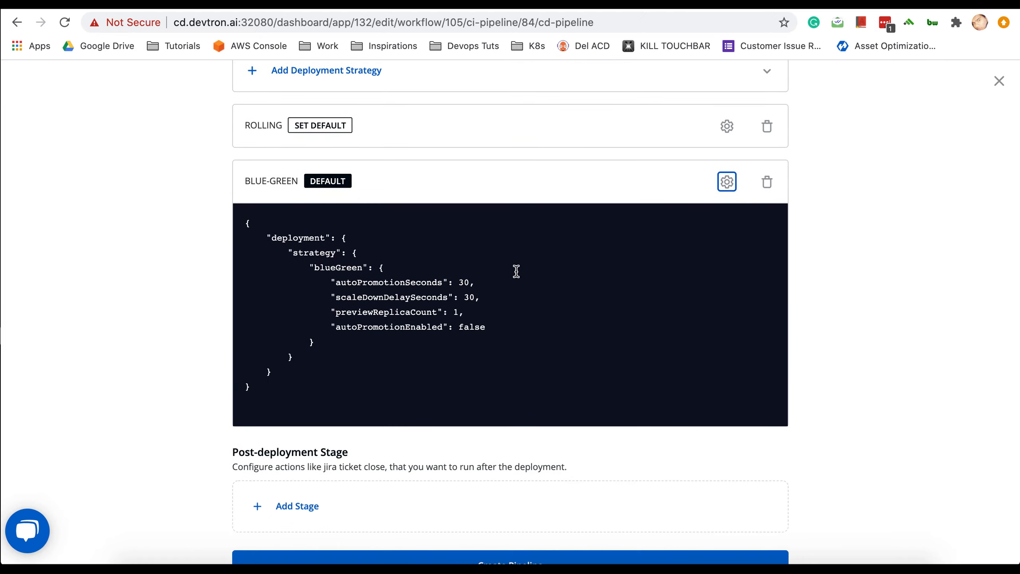
{"action": "left_click", "coordinate": [726, 182]}
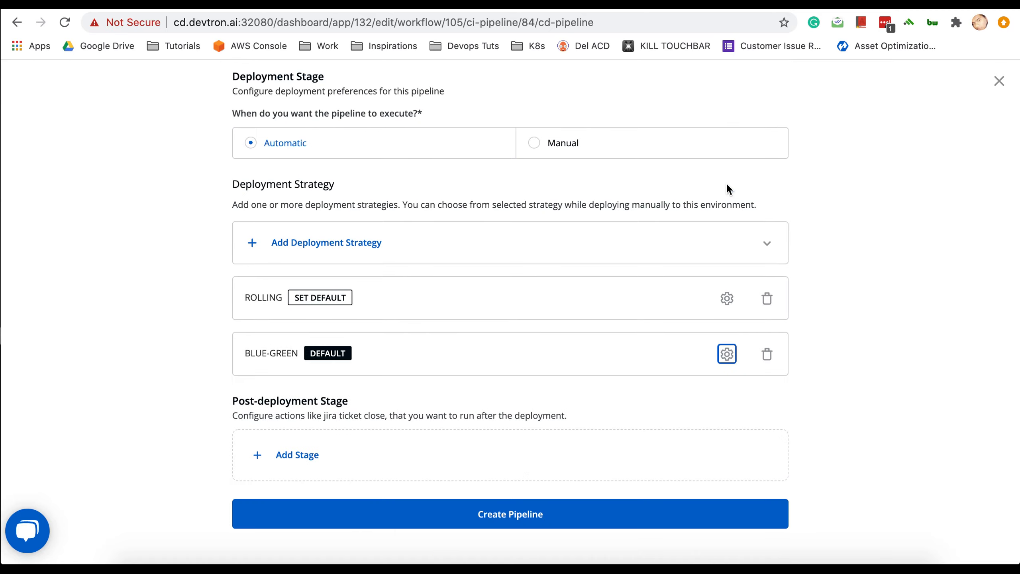
{"action": "left_click", "coordinate": [507, 522]}
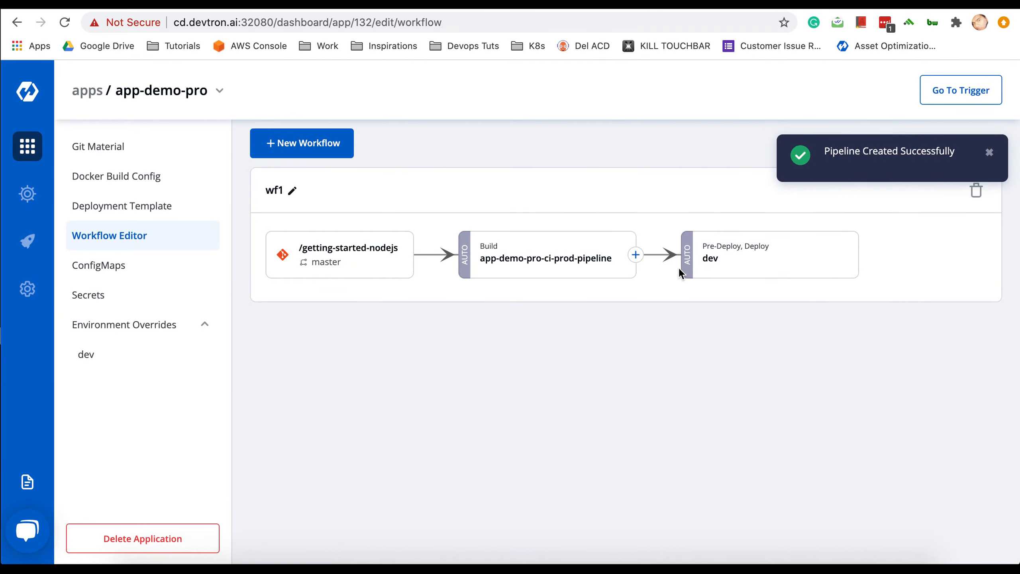
- Dismiss the Pipeline Created Successfully notification to view workflow wf1
{"action": "left_click", "coordinate": [989, 152]}
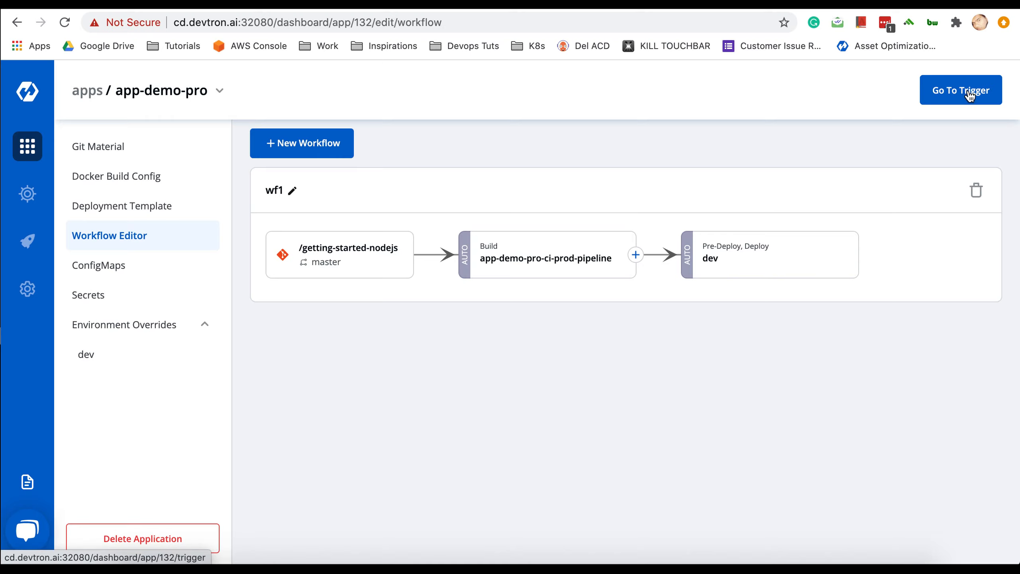
- Start a new ConfigMap for app-demo-pro named cm-12
{"action": "left_click", "coordinate": [115, 272]}
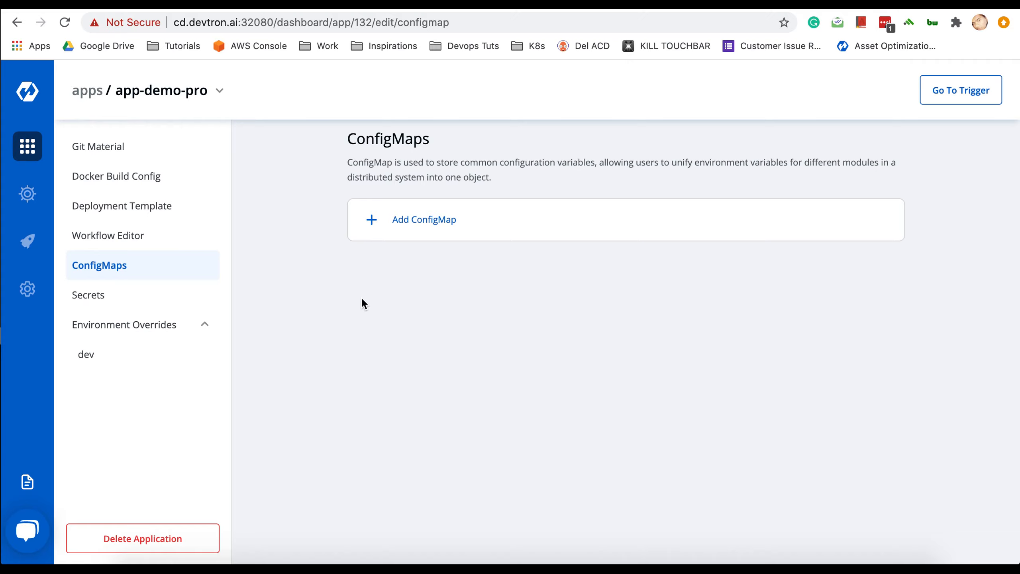
{"action": "left_click", "coordinate": [430, 222]}
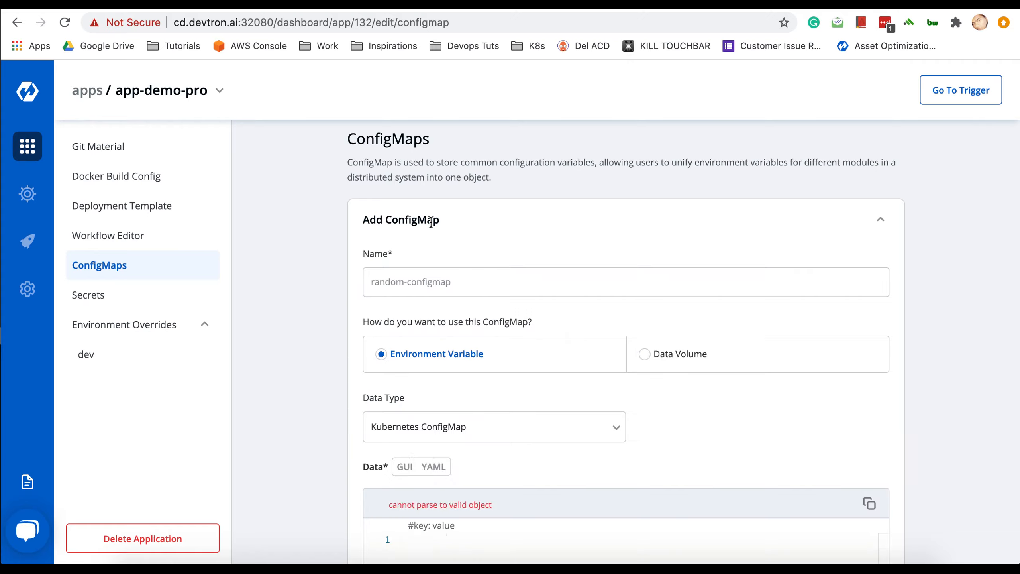
{"action": "left_click", "coordinate": [390, 273]}
{"action": "type", "text": "cm"}
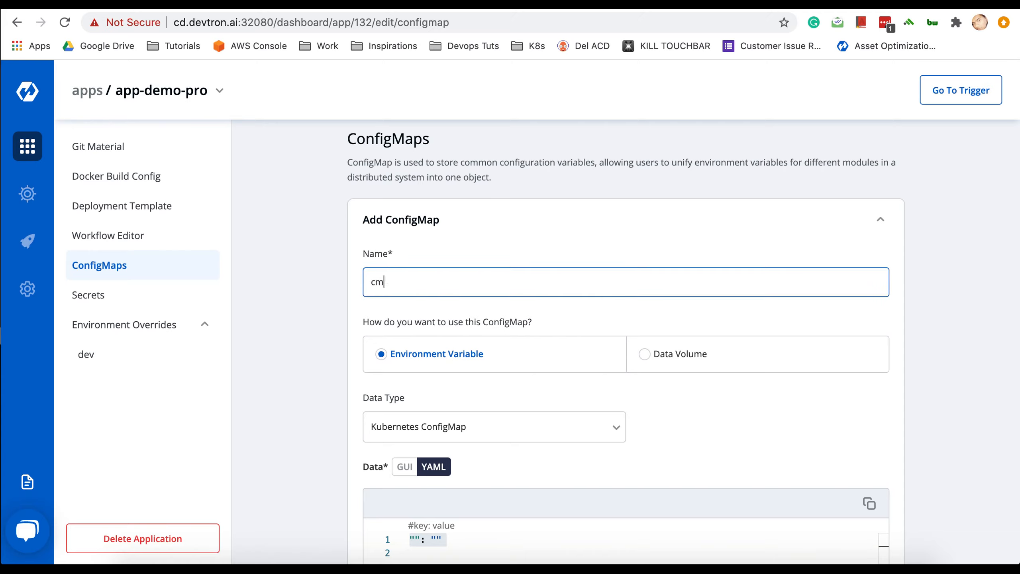
{"action": "type", "text": "-12"}
- Enter the data entry key1 with value value1 in the ConfigMap YAML
{"action": "scroll", "coordinate": [524, 316], "scroll_direction": "down", "scroll_amount": 3}
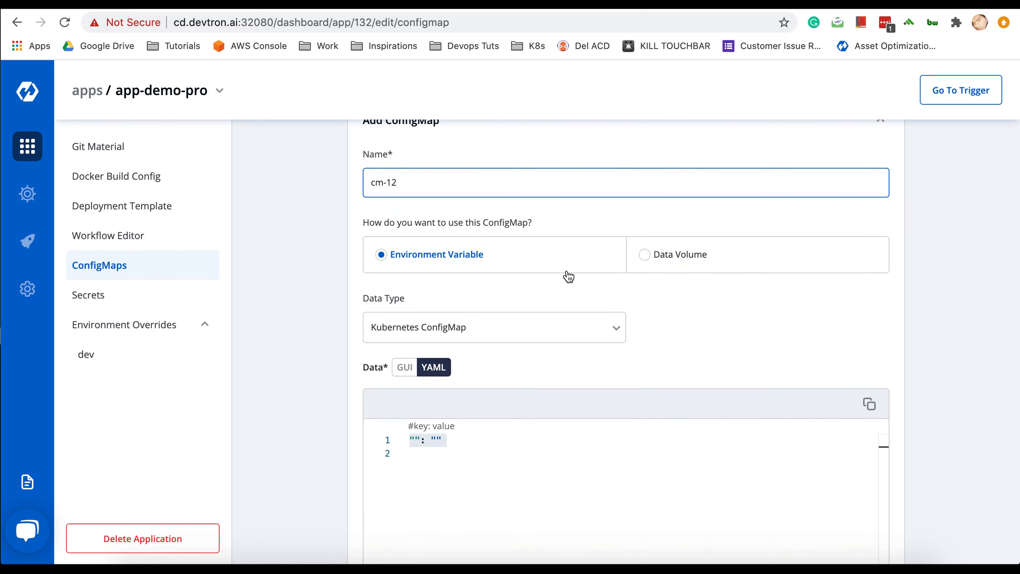
{"action": "left_click", "coordinate": [416, 440]}
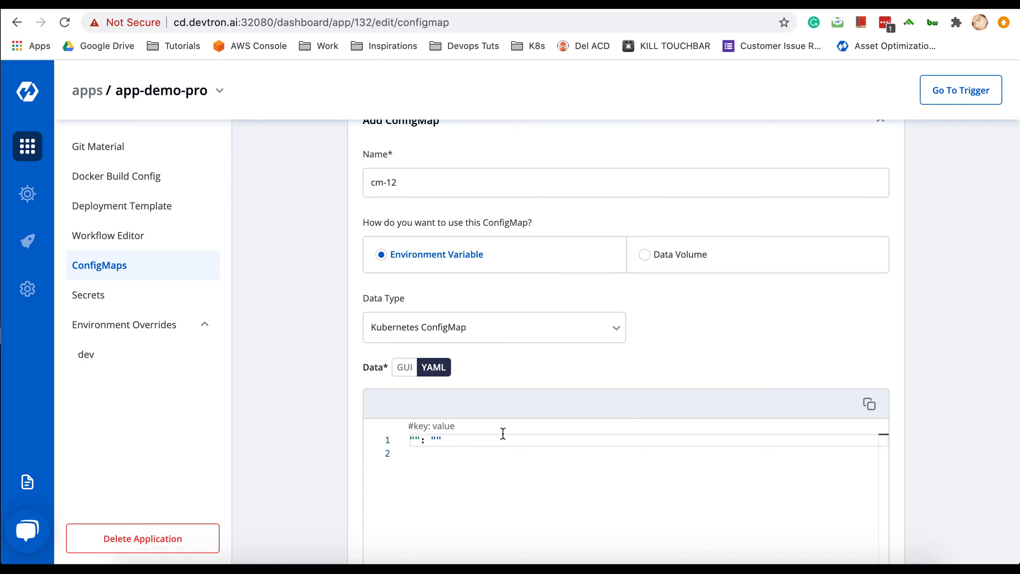
{"action": "type", "text": "key1"}
{"action": "left_click", "coordinate": [458, 440]}
{"action": "type", "text": "value1"}
{"action": "left_click", "coordinate": [529, 440]}
{"action": "scroll", "coordinate": [621, 347], "scroll_direction": "up", "scroll_amount": 3}
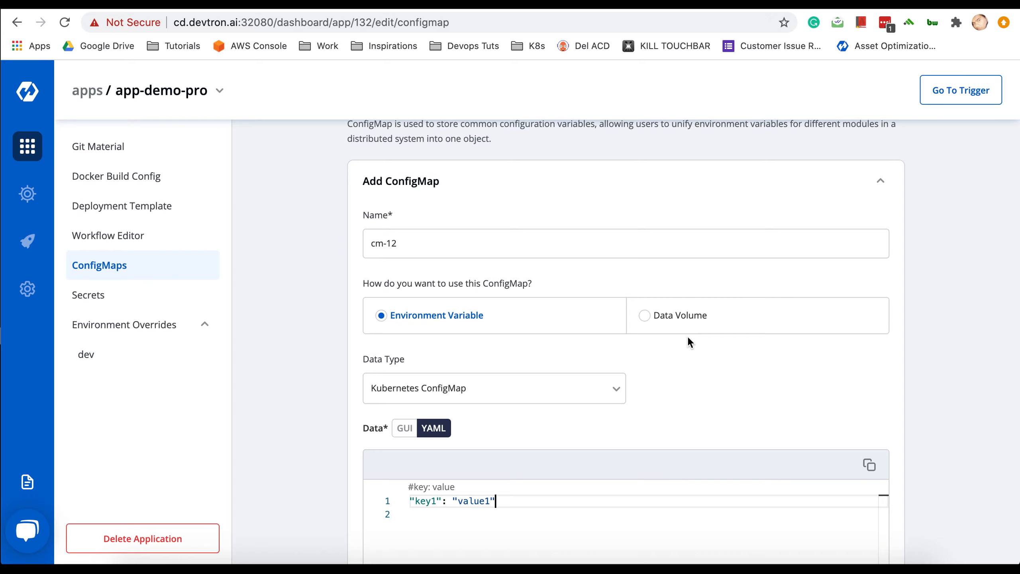
{"action": "scroll", "coordinate": [705, 420], "scroll_direction": "down", "scroll_amount": 2}
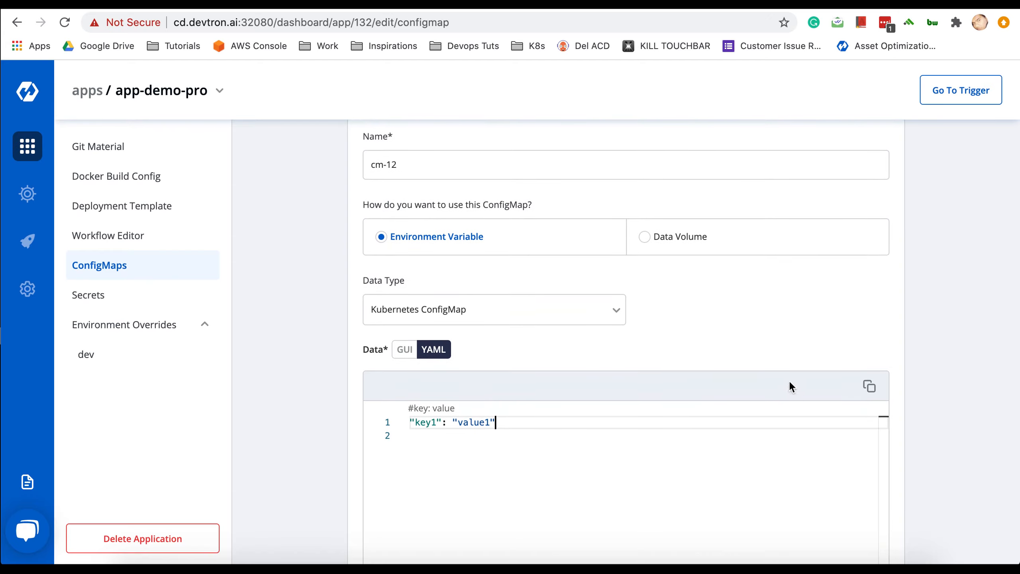
{"action": "scroll", "coordinate": [763, 355], "scroll_direction": "down", "scroll_amount": 5}
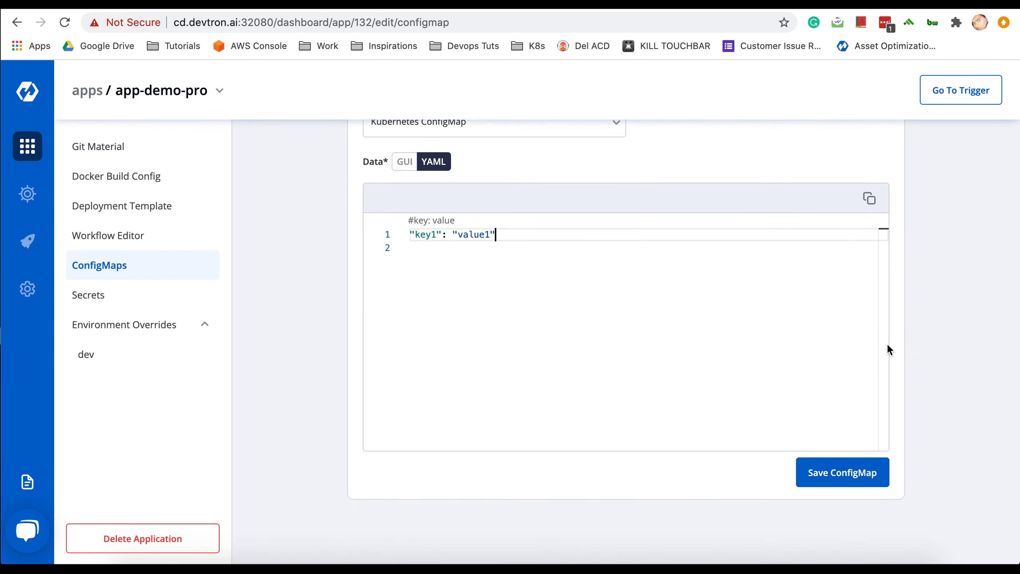
{"action": "scroll", "coordinate": [887, 349], "scroll_direction": "up", "scroll_amount": 7}
{"action": "scroll", "coordinate": [887, 348], "scroll_direction": "down", "scroll_amount": 6}
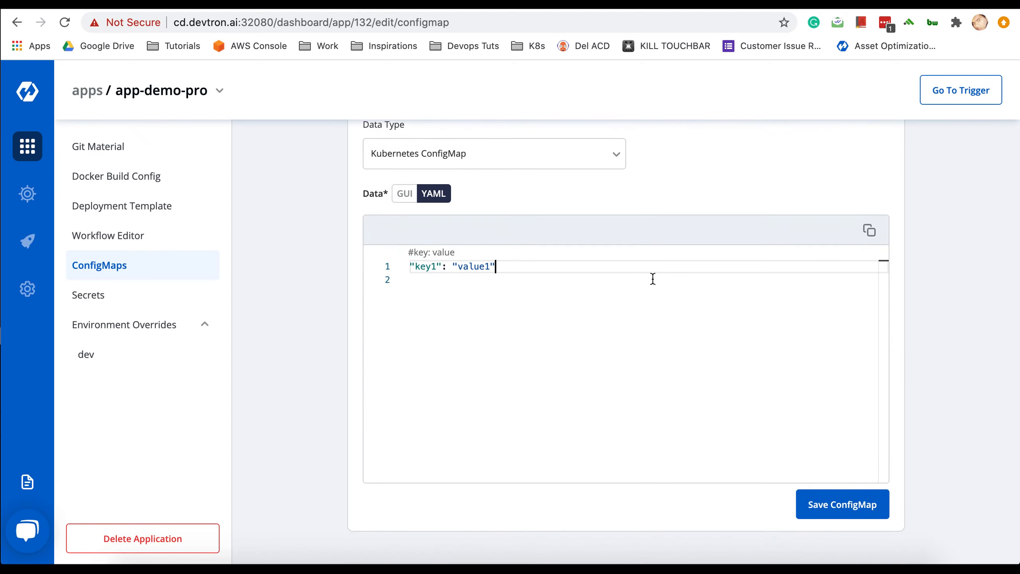
{"action": "scroll", "coordinate": [576, 219], "scroll_direction": "up", "scroll_amount": 4}
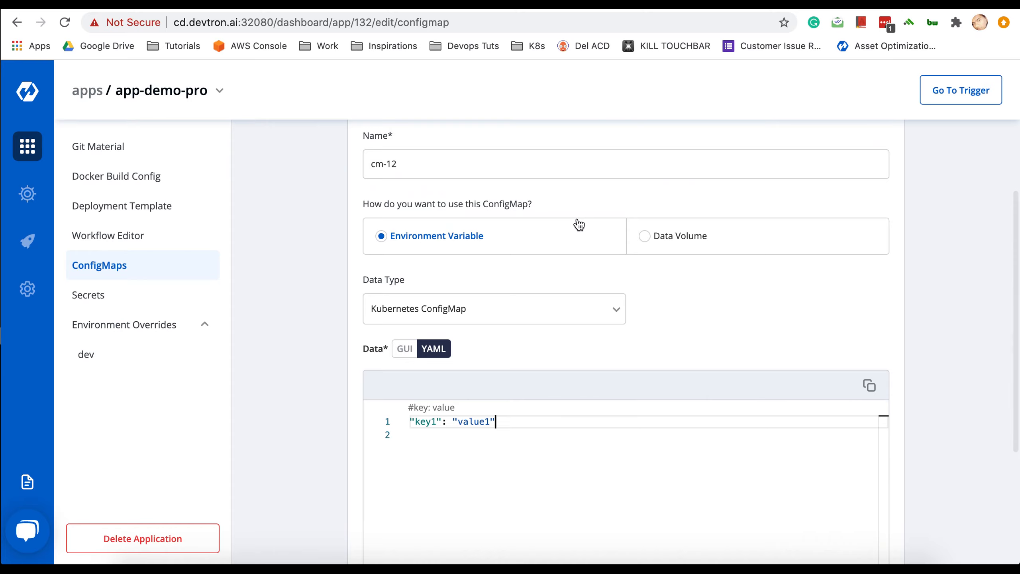
{"action": "scroll", "coordinate": [578, 219], "scroll_direction": "down", "scroll_amount": 1}
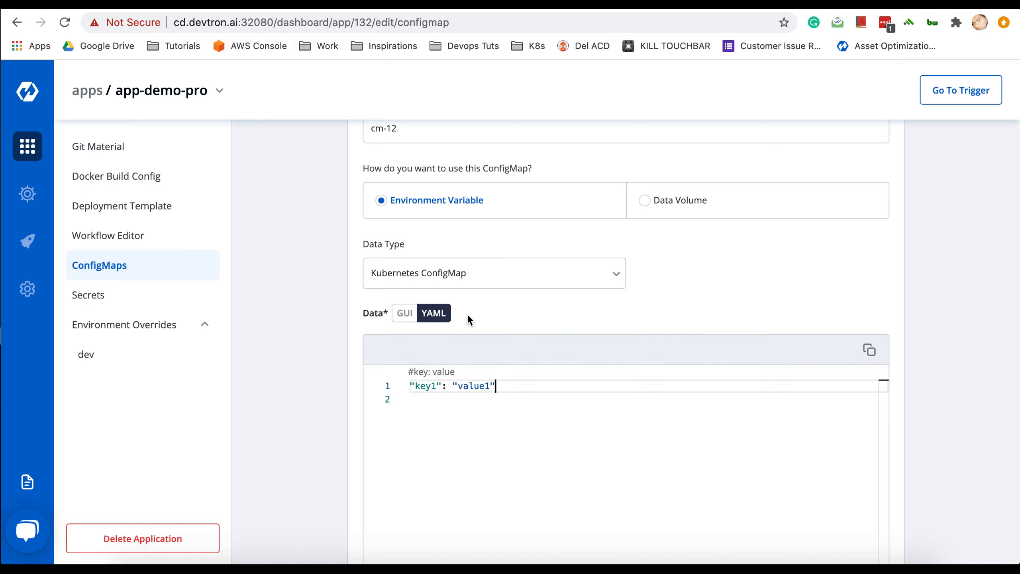
- Switch the data to the GUI key/value view and save cm-12
{"action": "left_click", "coordinate": [404, 313]}
{"action": "scroll", "coordinate": [548, 379], "scroll_direction": "down", "scroll_amount": 2}
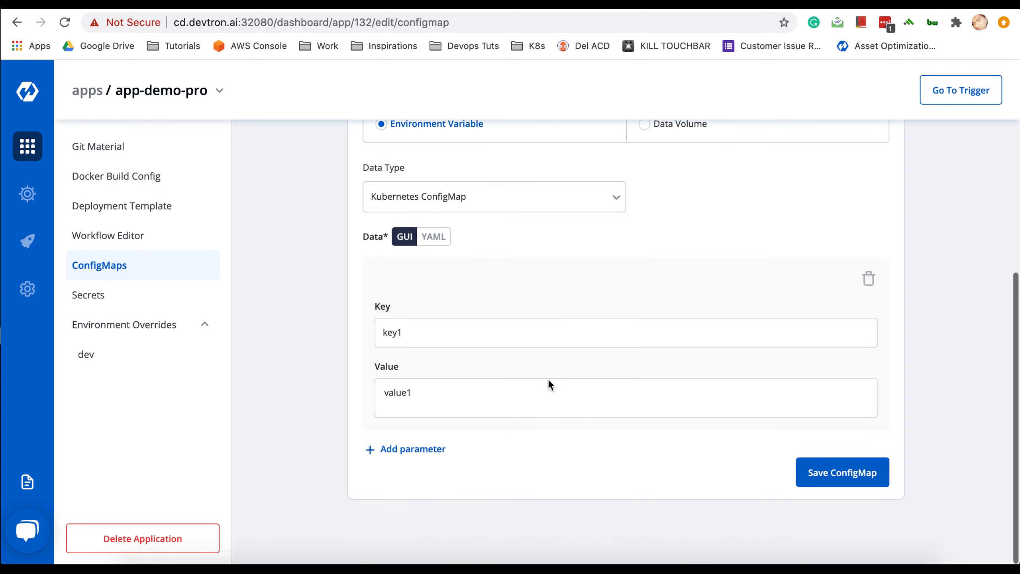
{"action": "left_click", "coordinate": [857, 473]}
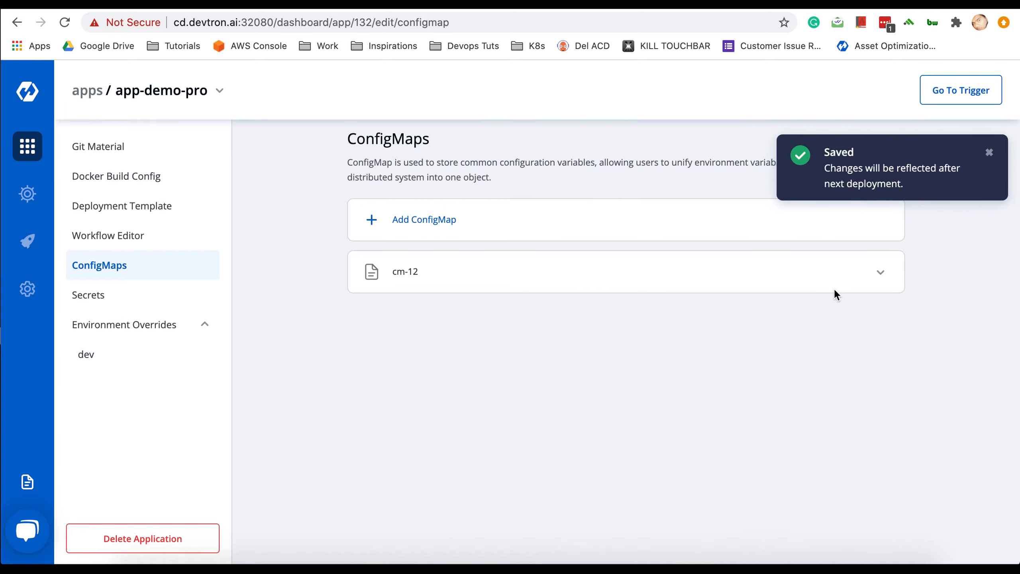
- Start a new Secret for app-demo-pro named secret-1
{"action": "left_click", "coordinate": [136, 298]}
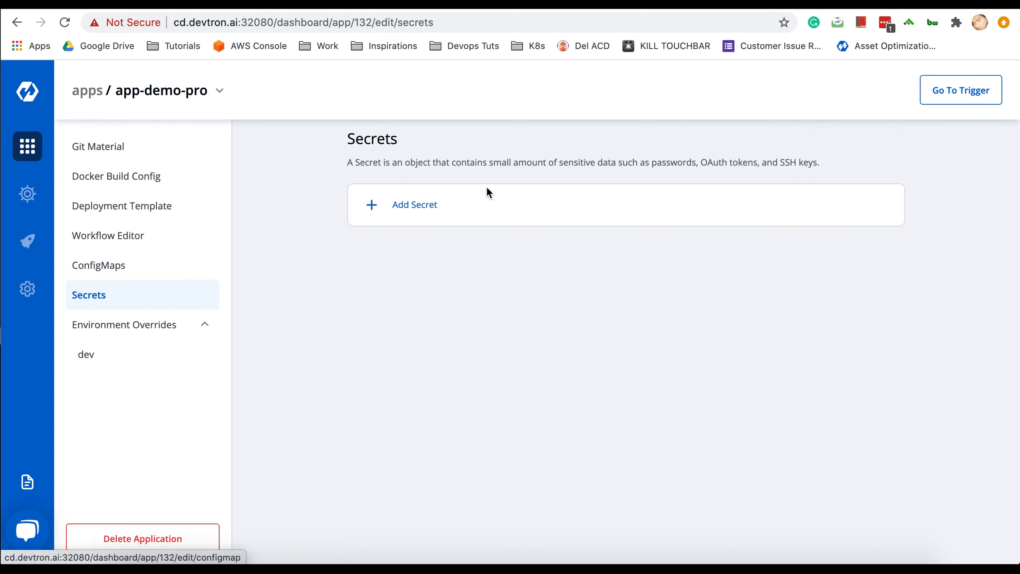
{"action": "left_click", "coordinate": [416, 204]}
{"action": "left_click", "coordinate": [433, 267]}
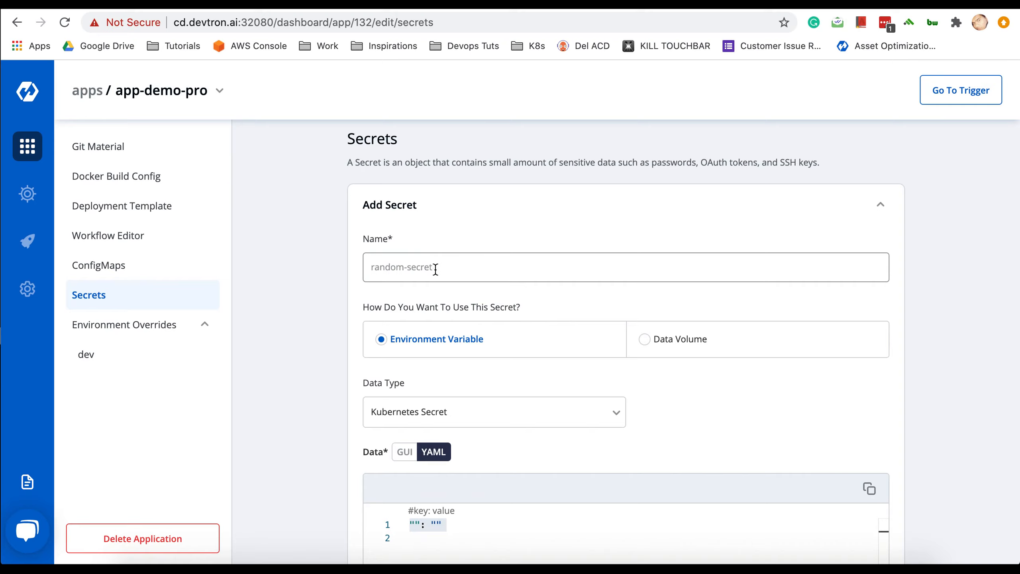
{"action": "left_click", "coordinate": [435, 268]}
{"action": "type", "text": "secret"}
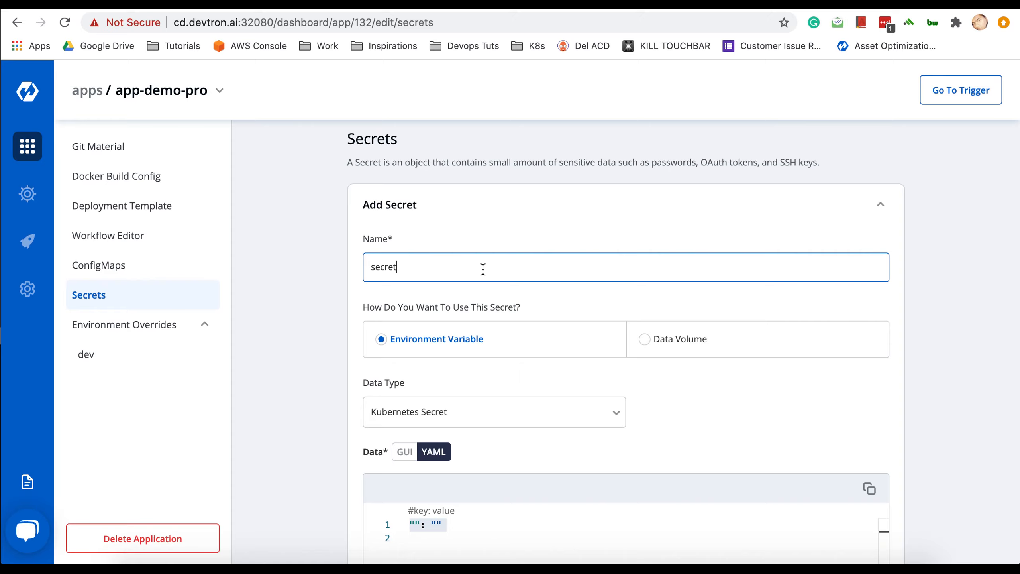
{"action": "type", "text": "-1"}
- Add the pg-password key with its password value and save secret-1
{"action": "scroll", "coordinate": [592, 377], "scroll_direction": "down", "scroll_amount": 3}
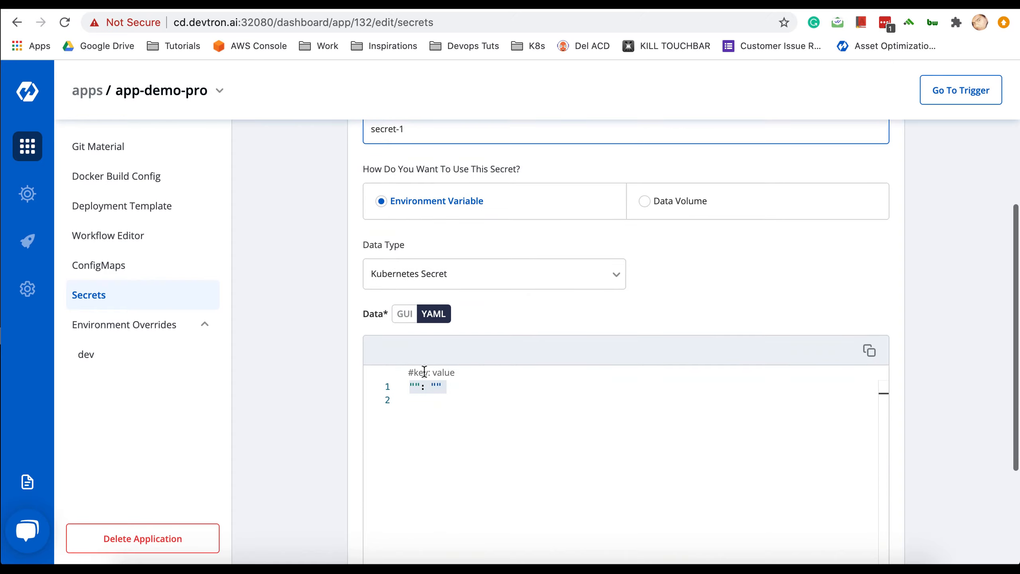
{"action": "left_click", "coordinate": [416, 386]}
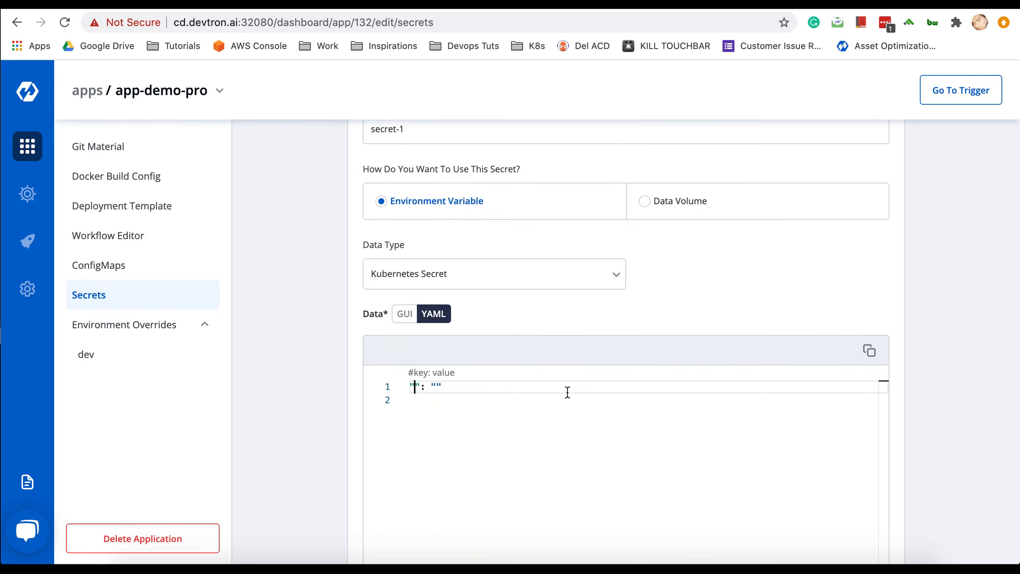
{"action": "type", "text": "pg-password"}
{"action": "left_click", "coordinate": [494, 387]}
{"action": "type", "text": "1234567"}
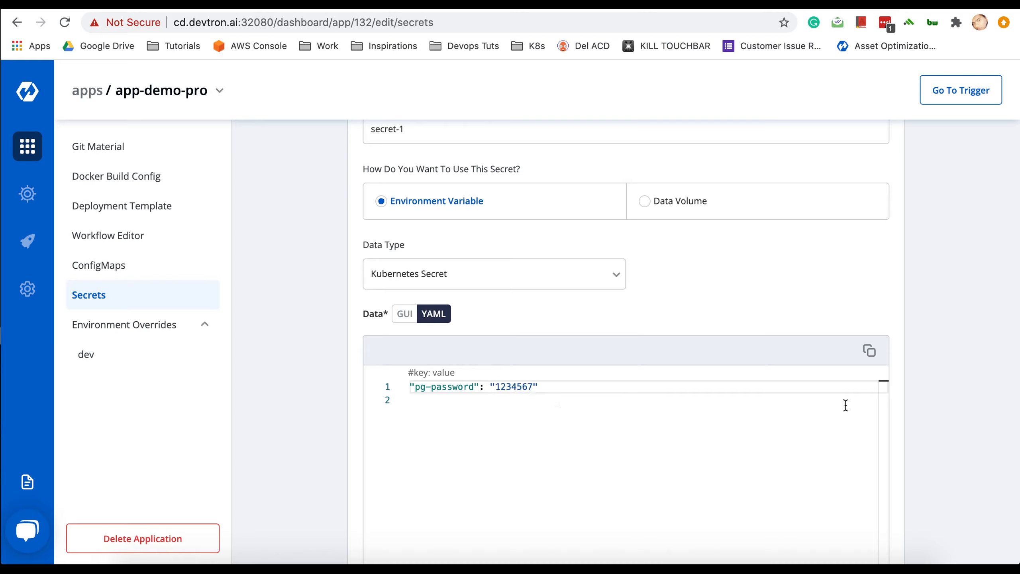
{"action": "scroll", "coordinate": [938, 394], "scroll_direction": "down", "scroll_amount": 5}
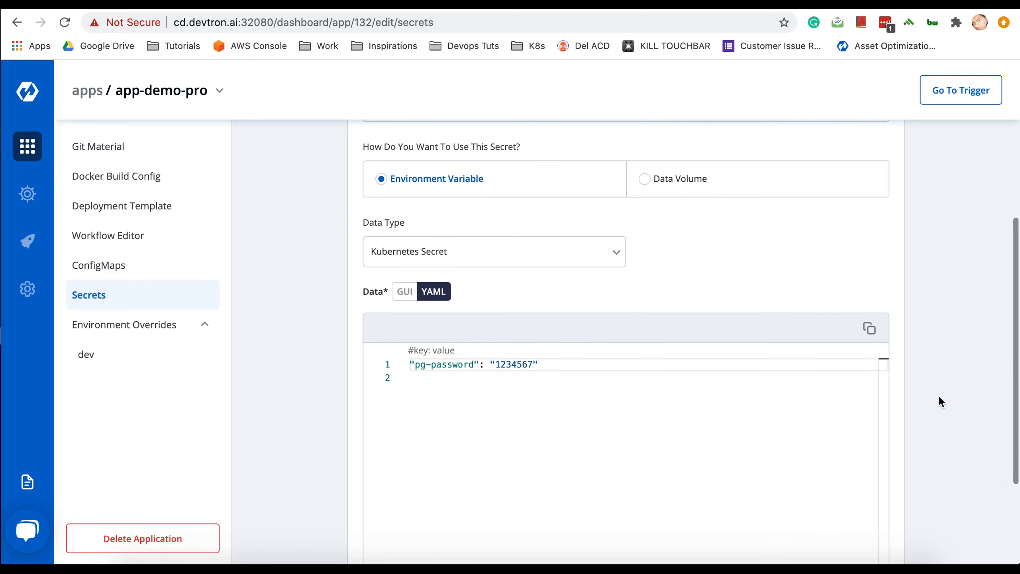
{"action": "scroll", "coordinate": [938, 396], "scroll_direction": "down", "scroll_amount": 2}
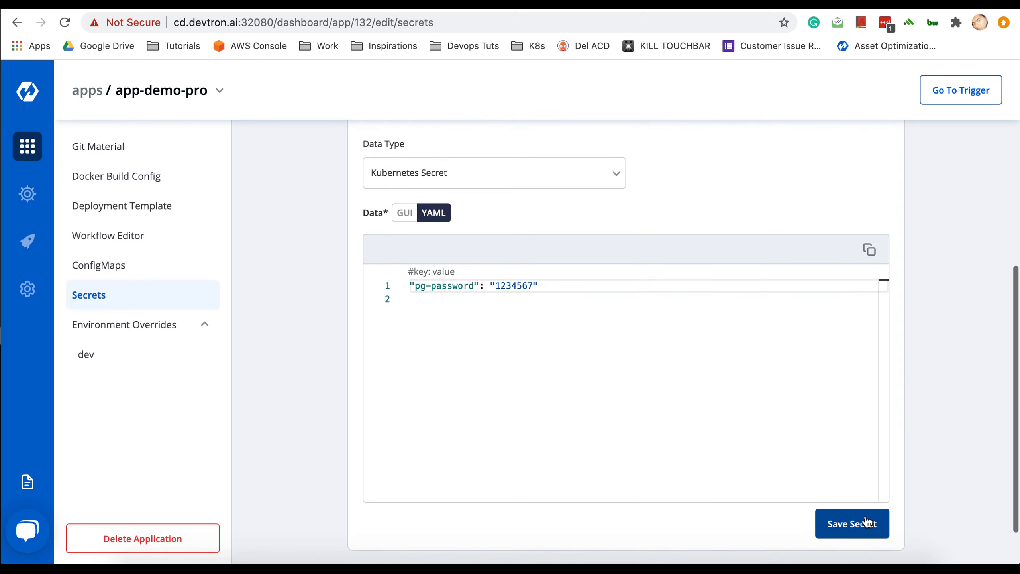
{"action": "left_click", "coordinate": [862, 524]}
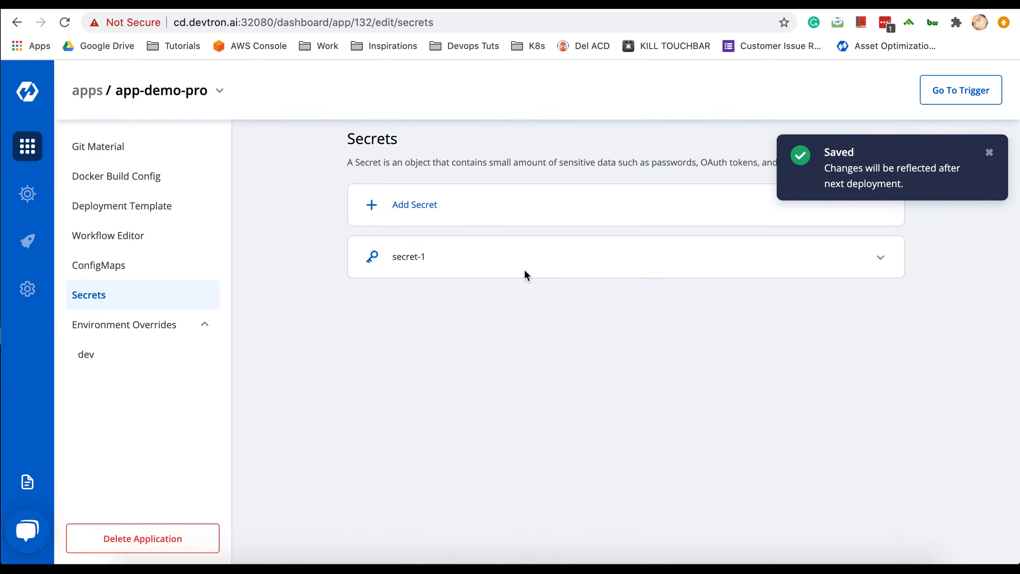
- Reopen secret-1 from the Secrets list and apply Update Secret
{"action": "left_click", "coordinate": [590, 264]}
{"action": "scroll", "coordinate": [647, 344], "scroll_direction": "down", "scroll_amount": 3}
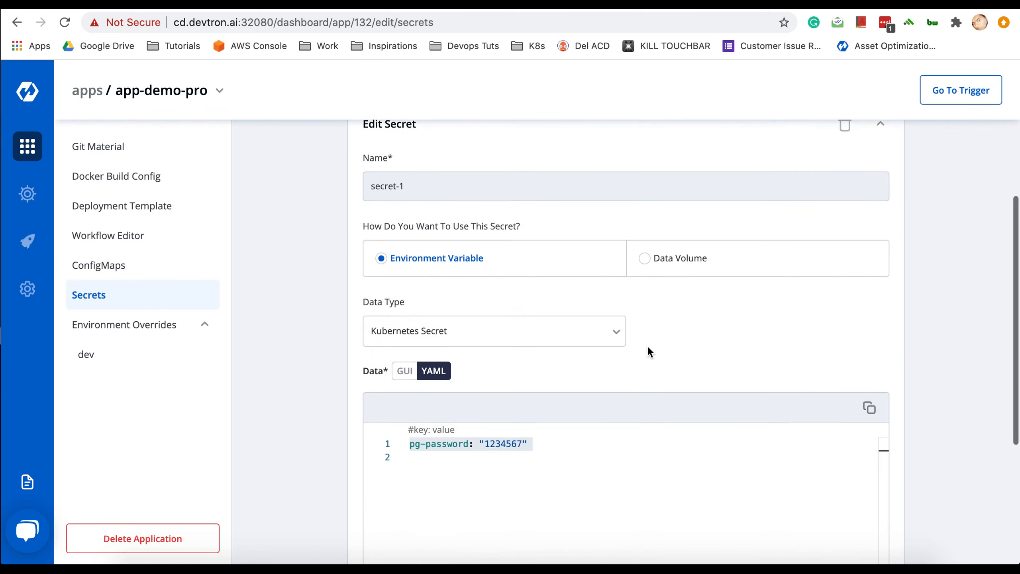
{"action": "scroll", "coordinate": [648, 347], "scroll_direction": "up", "scroll_amount": 3}
{"action": "scroll", "coordinate": [648, 347], "scroll_direction": "down", "scroll_amount": 2}
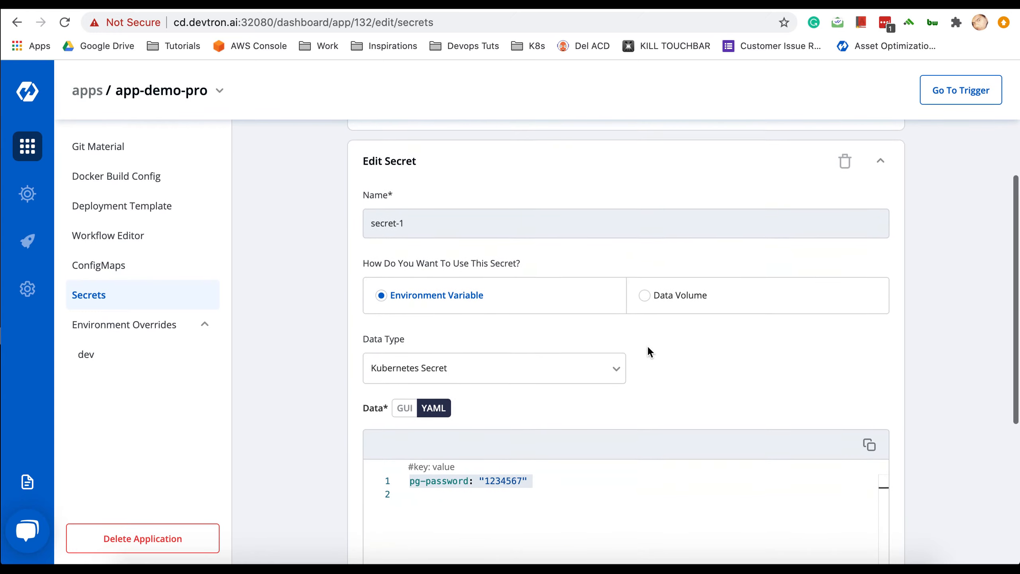
{"action": "scroll", "coordinate": [647, 345], "scroll_direction": "up", "scroll_amount": 1}
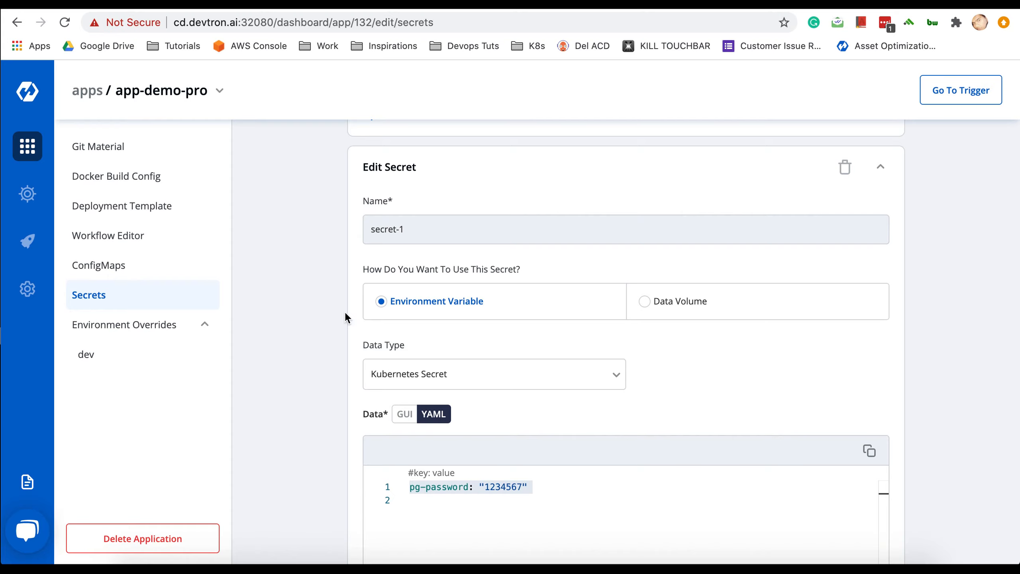
{"action": "scroll", "coordinate": [301, 438], "scroll_direction": "down", "scroll_amount": 5}
{"action": "scroll", "coordinate": [301, 437], "scroll_direction": "up", "scroll_amount": 2}
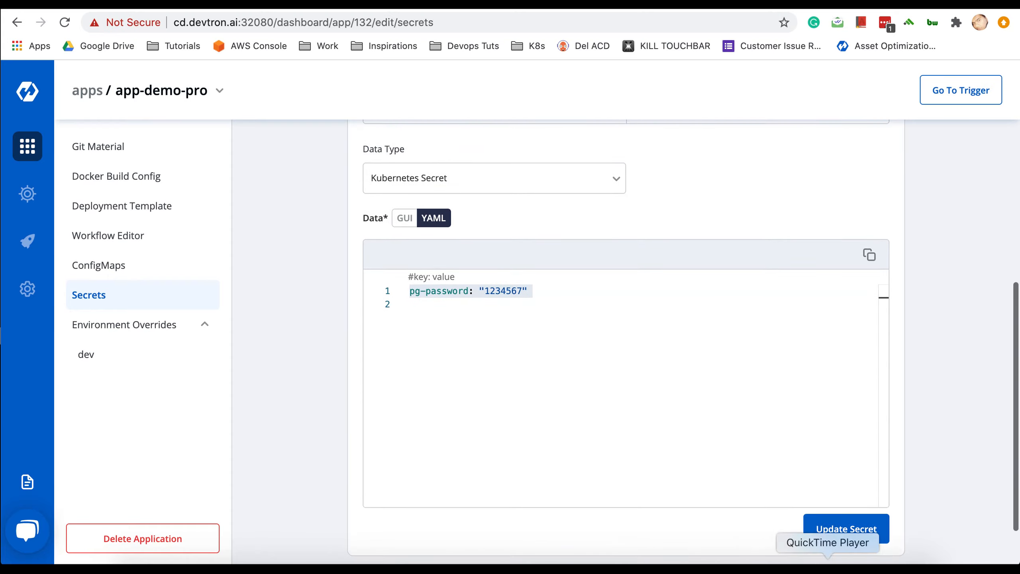
{"action": "left_click", "coordinate": [848, 529]}
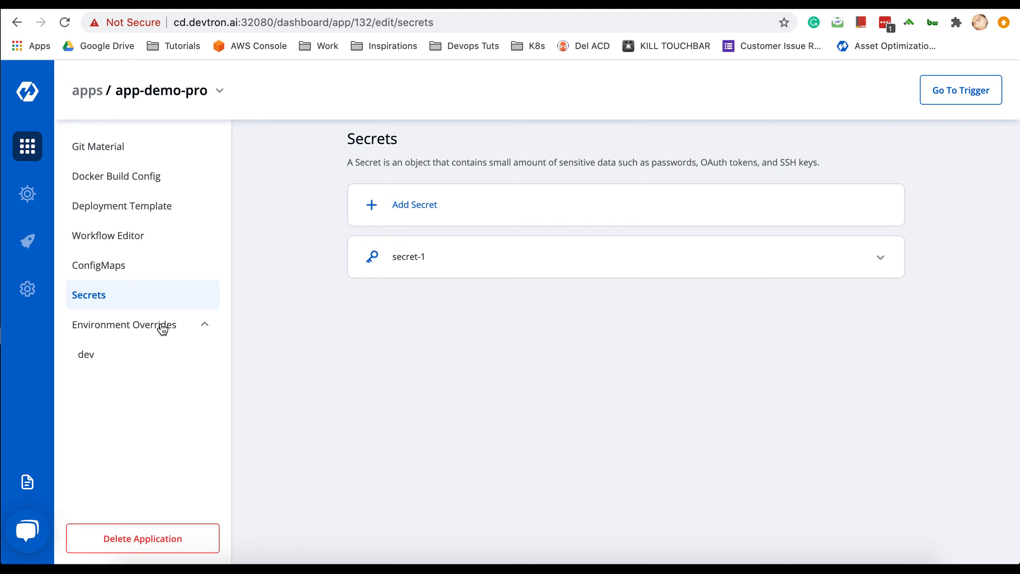
- Open the dev environment overrides showing the deployment template, cm-12 and secret-1
{"action": "left_click", "coordinate": [87, 357]}
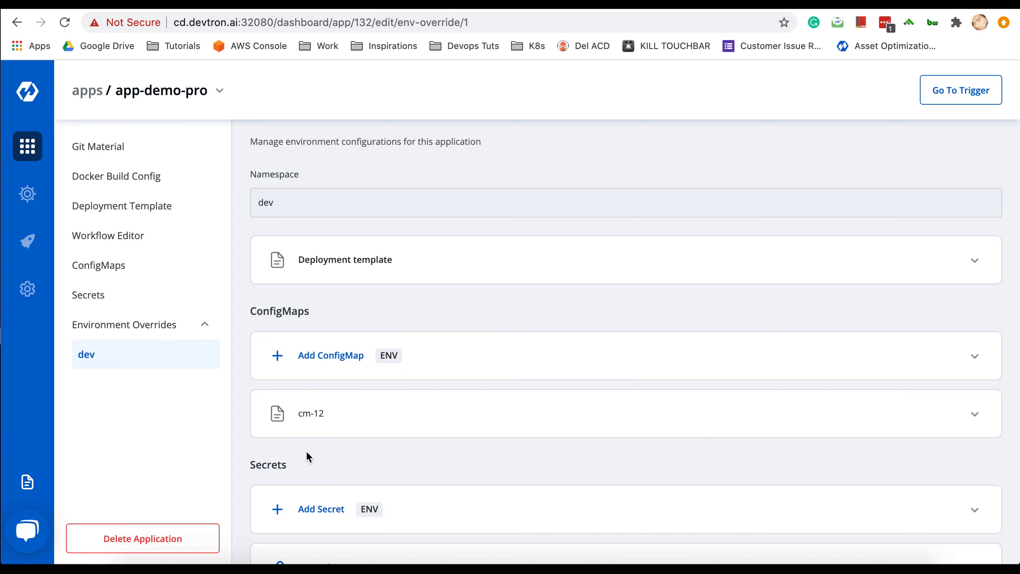
{"action": "scroll", "coordinate": [306, 450], "scroll_direction": "down", "scroll_amount": 2}
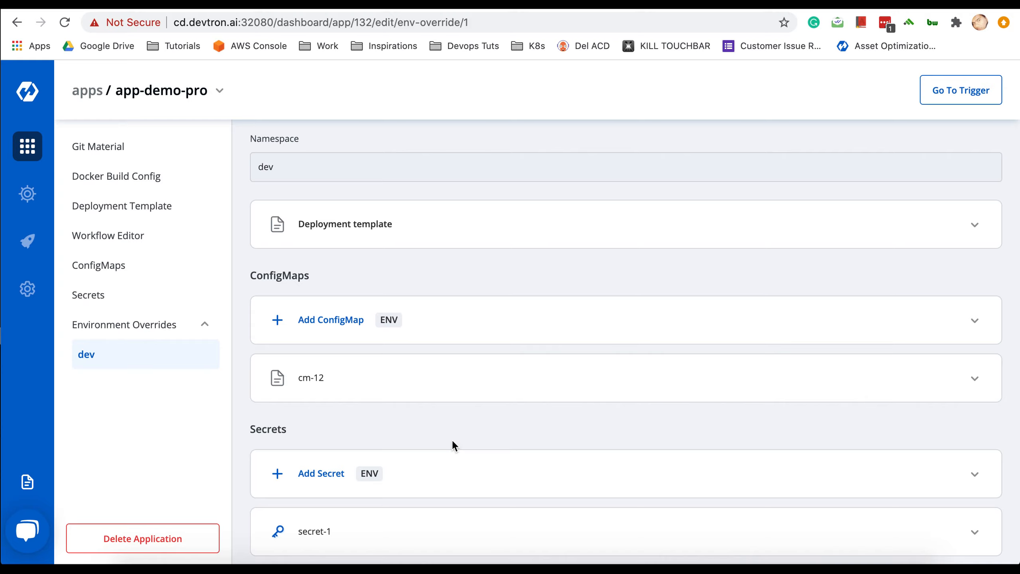
- Expand the dev deployment template and allow a dev-specific override
{"action": "left_click", "coordinate": [632, 242]}
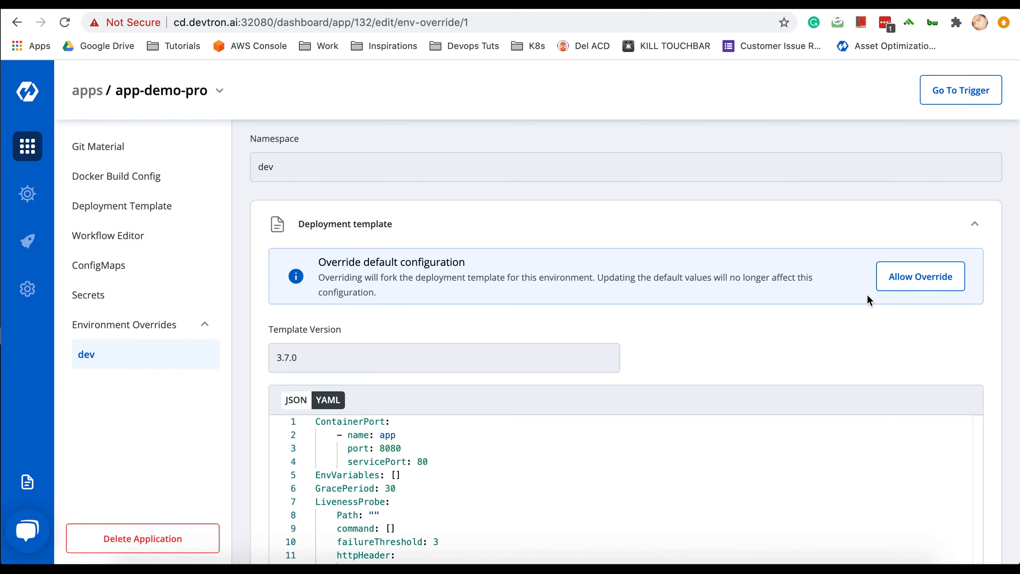
{"action": "left_click", "coordinate": [910, 288]}
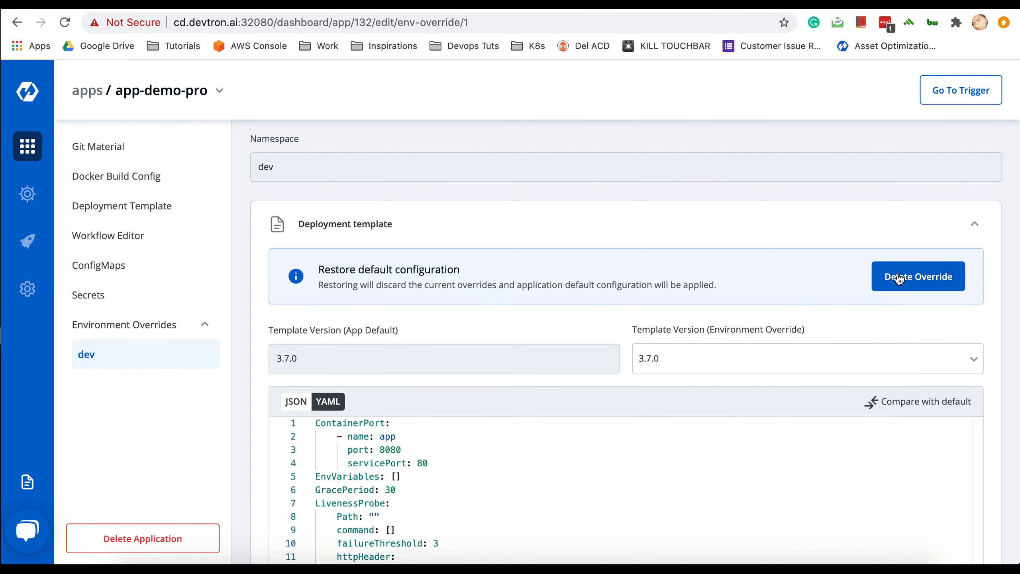
{"action": "scroll", "coordinate": [657, 466], "scroll_direction": "down", "scroll_amount": 5}
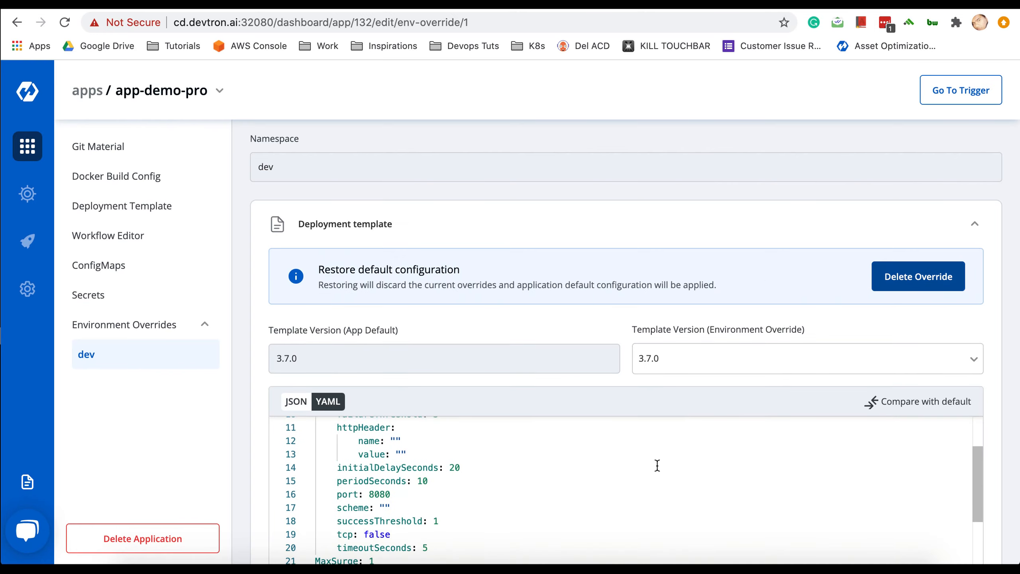
{"action": "scroll", "coordinate": [655, 320], "scroll_direction": "down", "scroll_amount": 4}
{"action": "scroll", "coordinate": [655, 329], "scroll_direction": "down", "scroll_amount": 10}
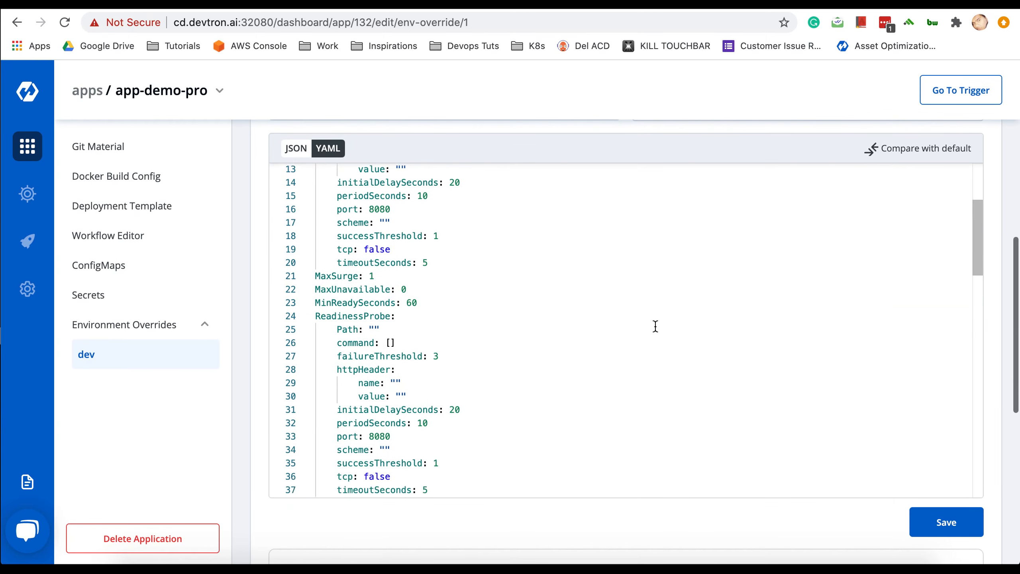
{"action": "scroll", "coordinate": [655, 326], "scroll_direction": "down", "scroll_amount": 10}
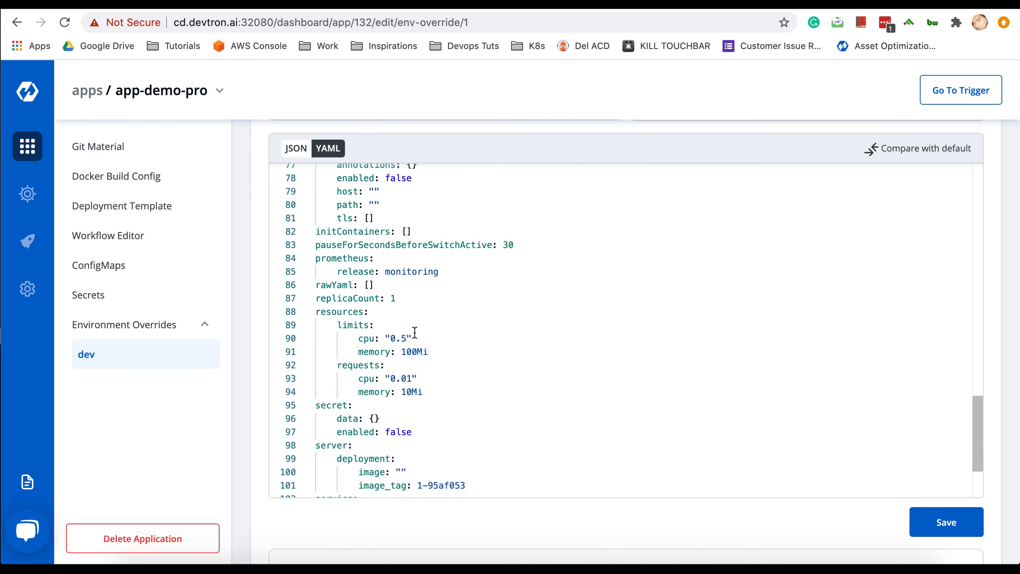
- Change the cpu limit on line 90 from 0.5 to 0.1, save, and collapse the template
{"action": "left_click", "coordinate": [402, 339]}
{"action": "key", "text": "Right"}
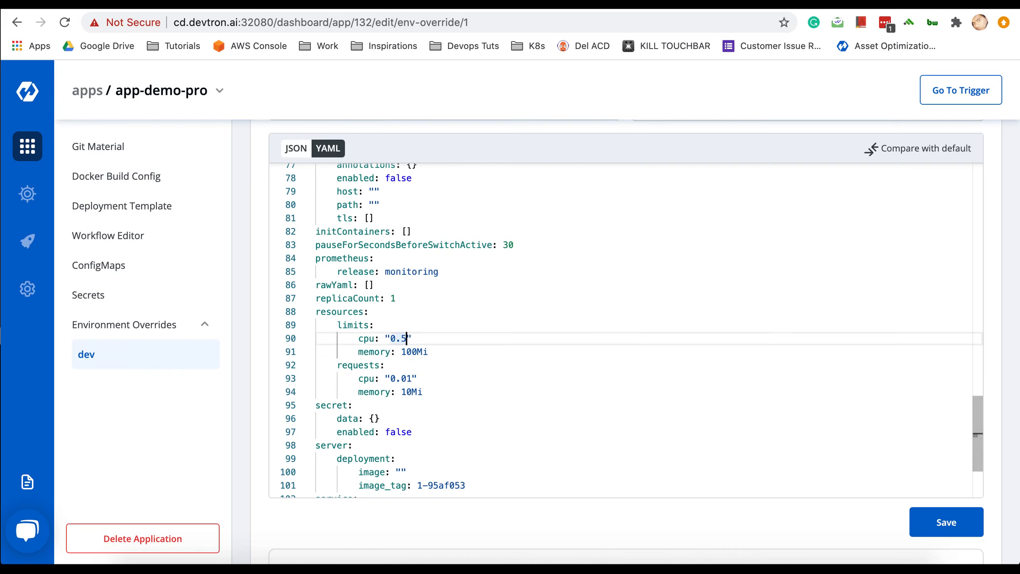
{"action": "key", "text": "BackSpace"}
{"action": "type", "text": "1"}
{"action": "left_click", "coordinate": [944, 521]}
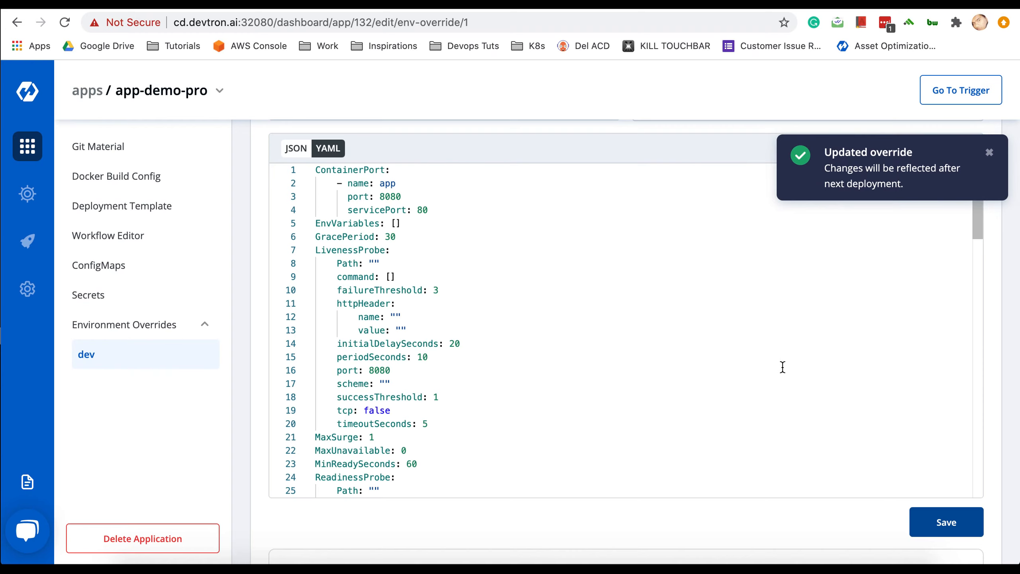
{"action": "scroll", "coordinate": [610, 356], "scroll_direction": "down", "scroll_amount": 5}
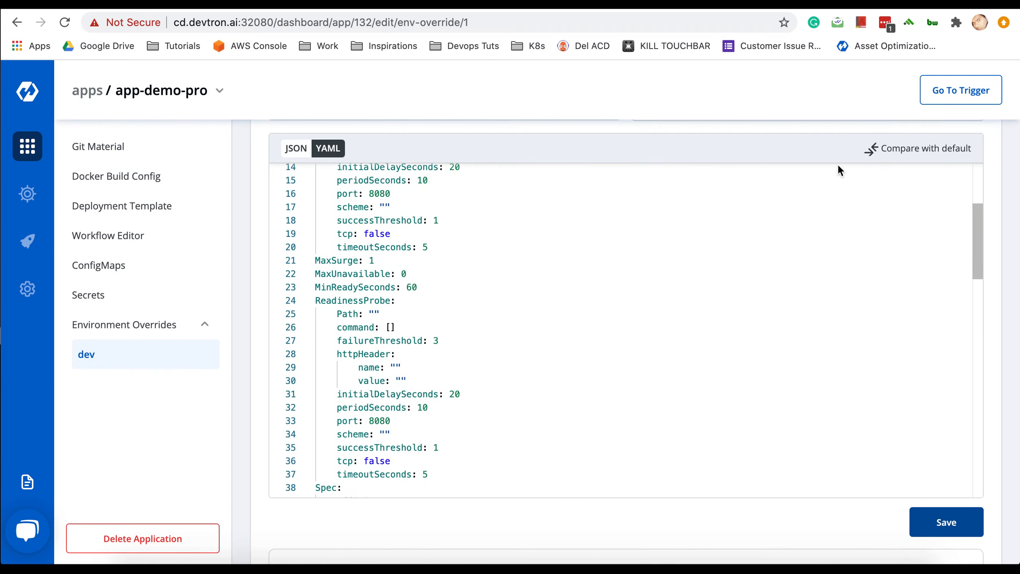
{"action": "scroll", "coordinate": [987, 267], "scroll_direction": "up", "scroll_amount": 5}
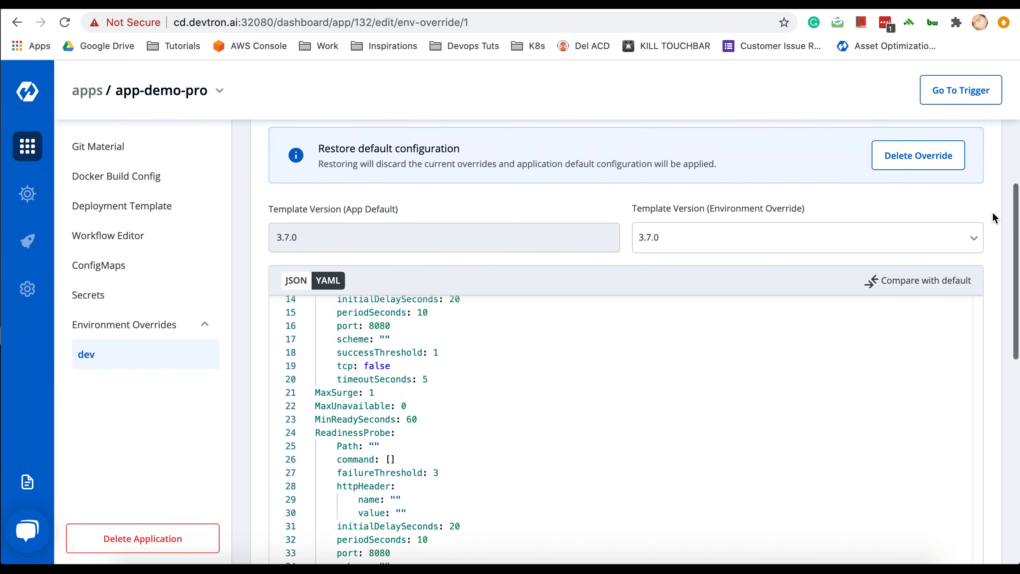
{"action": "left_click", "coordinate": [975, 172]}
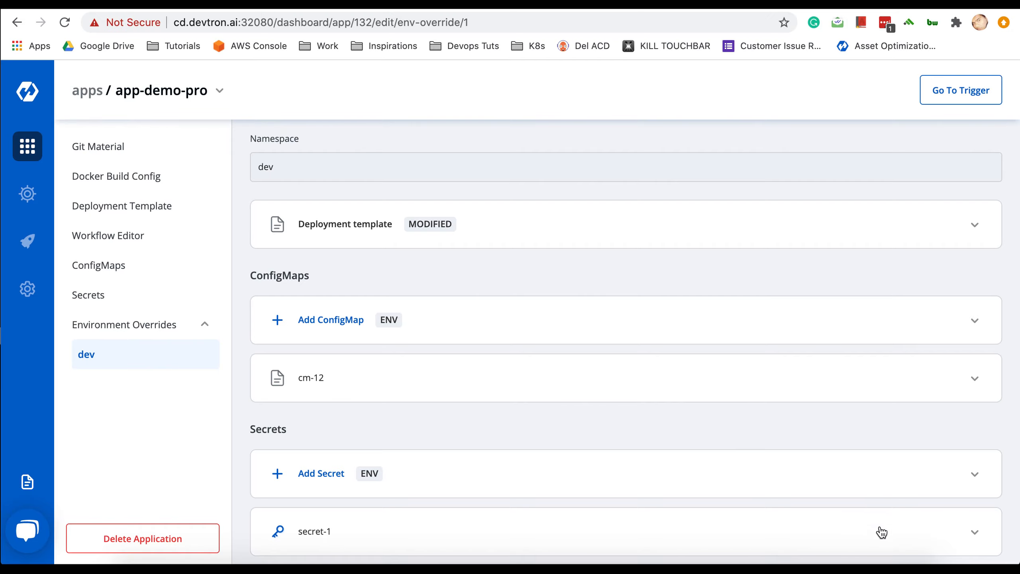
- Expand secret-1 in the dev overrides and enable a dev-specific override
{"action": "left_click", "coordinate": [895, 542]}
{"action": "scroll", "coordinate": [840, 364], "scroll_direction": "down", "scroll_amount": 2}
{"action": "scroll", "coordinate": [839, 355], "scroll_direction": "down", "scroll_amount": 7}
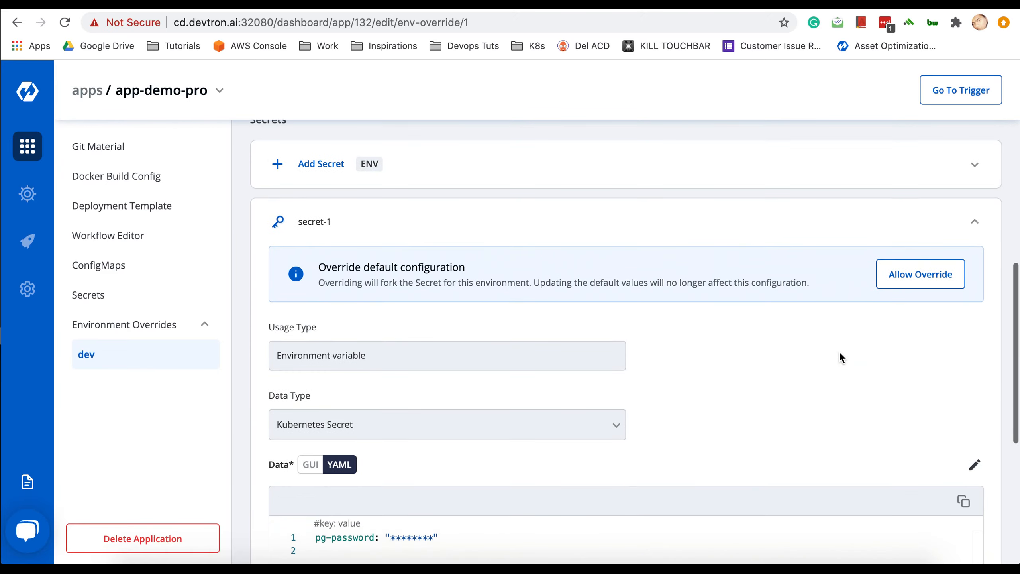
{"action": "left_click", "coordinate": [911, 203]}
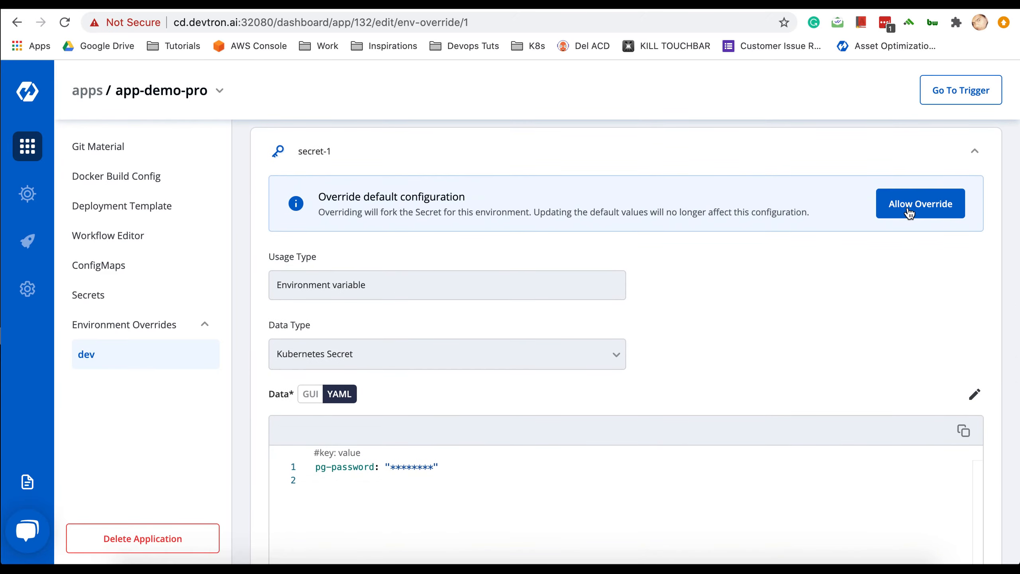
{"action": "left_click", "coordinate": [909, 213]}
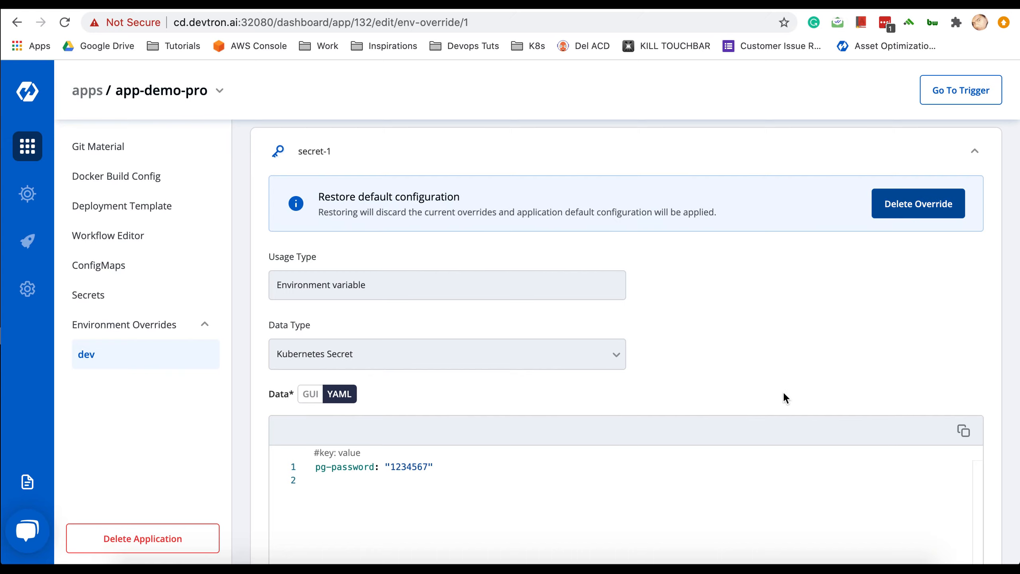
{"action": "scroll", "coordinate": [822, 369], "scroll_direction": "down", "scroll_amount": 2}
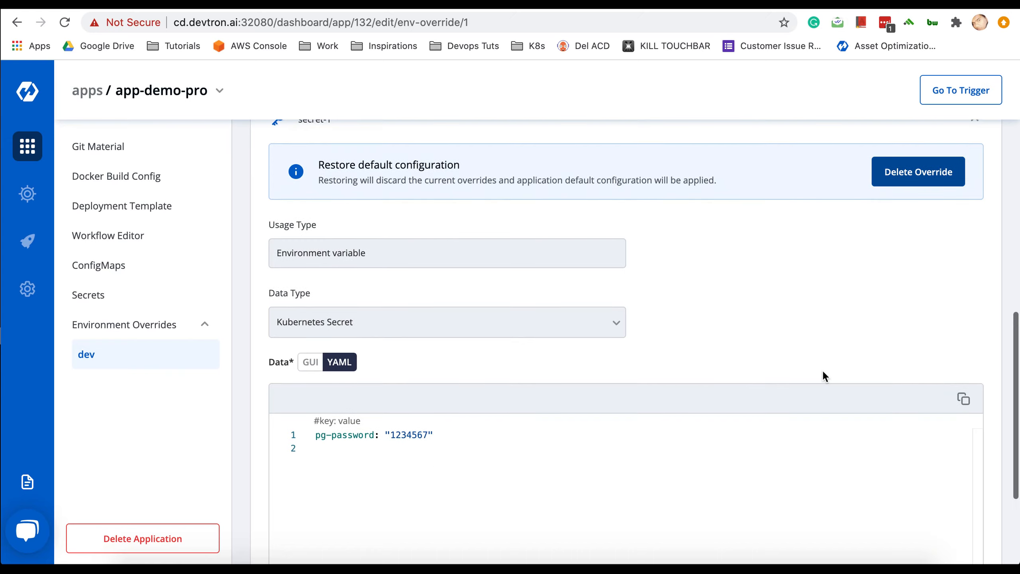
- Replace the pg-password value with a new dev password and save the override
{"action": "left_click", "coordinate": [426, 412]}
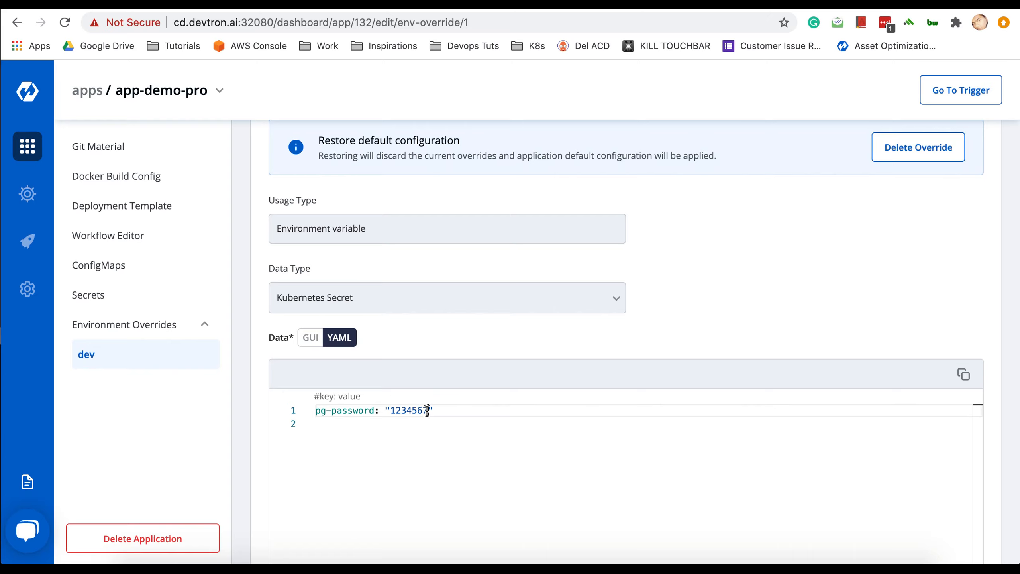
{"action": "key", "text": "BackSpace"}
{"action": "key", "text": "BackSpace"}
{"action": "key", "text": "BackSpace"}
{"action": "key", "text": "BackSpace"}
{"action": "key", "text": "BackSpace"}
{"action": "key", "text": "BackSpace"}
{"action": "key", "text": "BackSpace"}
{"action": "type", "text": "ab"}
{"action": "scroll", "coordinate": [718, 324], "scroll_direction": "down", "scroll_amount": 3}
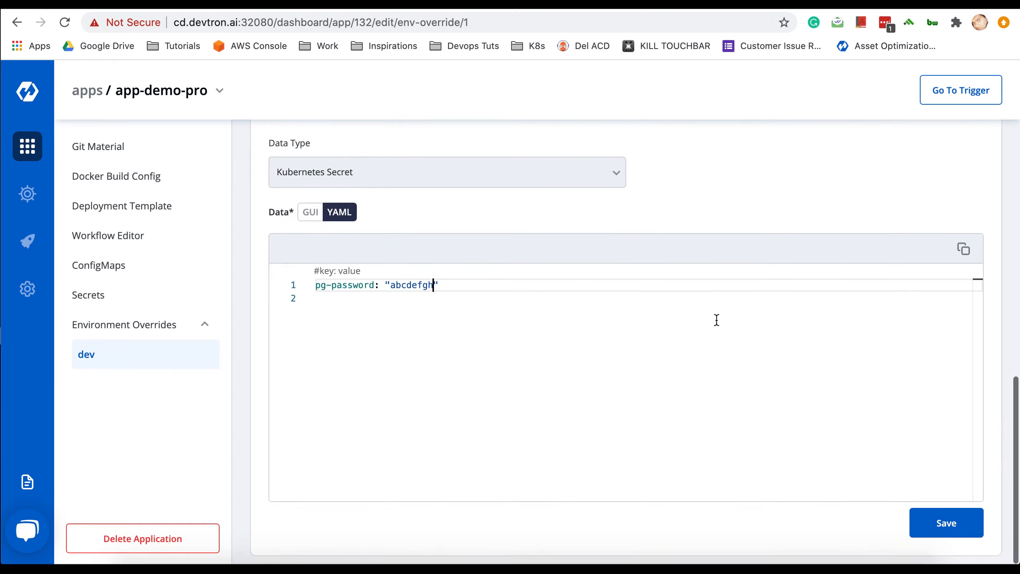
{"action": "left_click", "coordinate": [922, 522]}
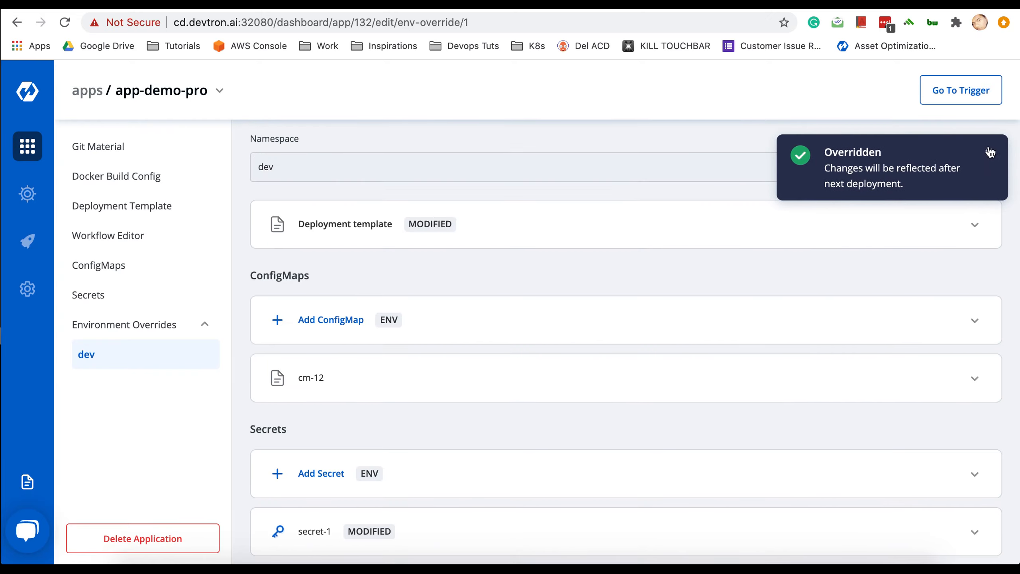
{"action": "left_click", "coordinate": [988, 151]}
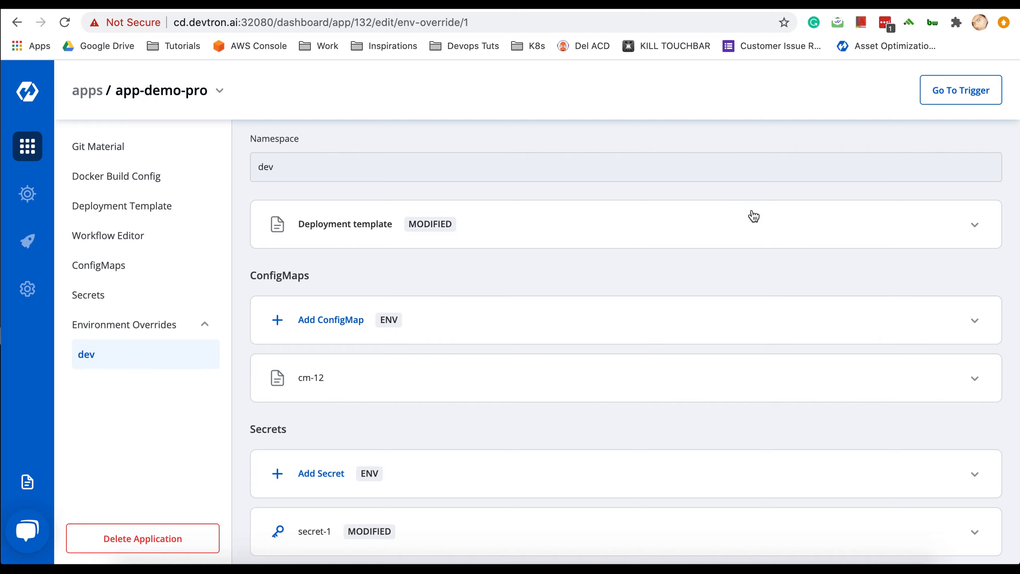
- Go to the Trigger page and open the build pipeline's commit list
{"action": "left_click", "coordinate": [957, 95]}
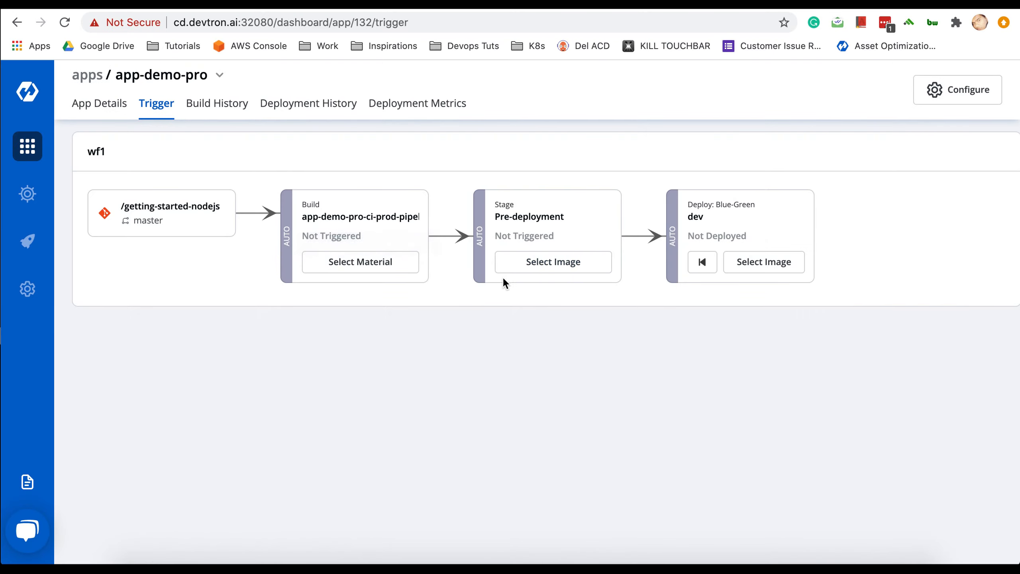
{"action": "left_click", "coordinate": [361, 262]}
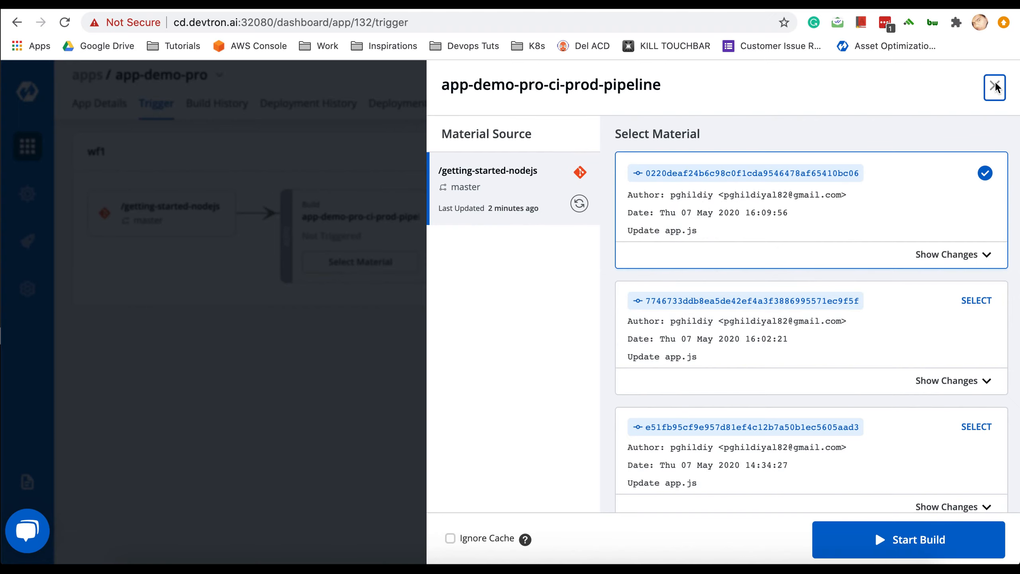
{"action": "left_click", "coordinate": [994, 86]}
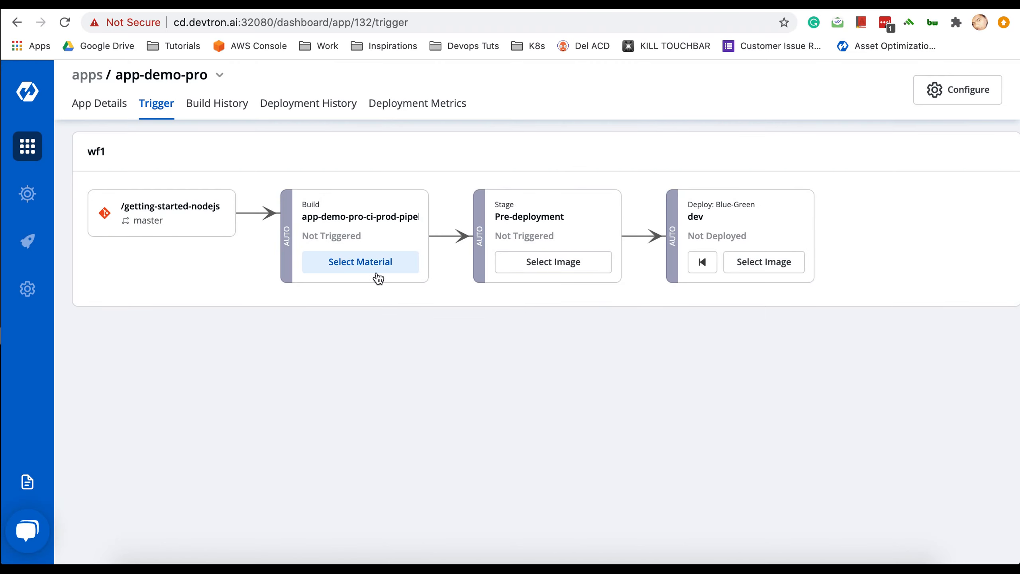
{"action": "left_click", "coordinate": [362, 263]}
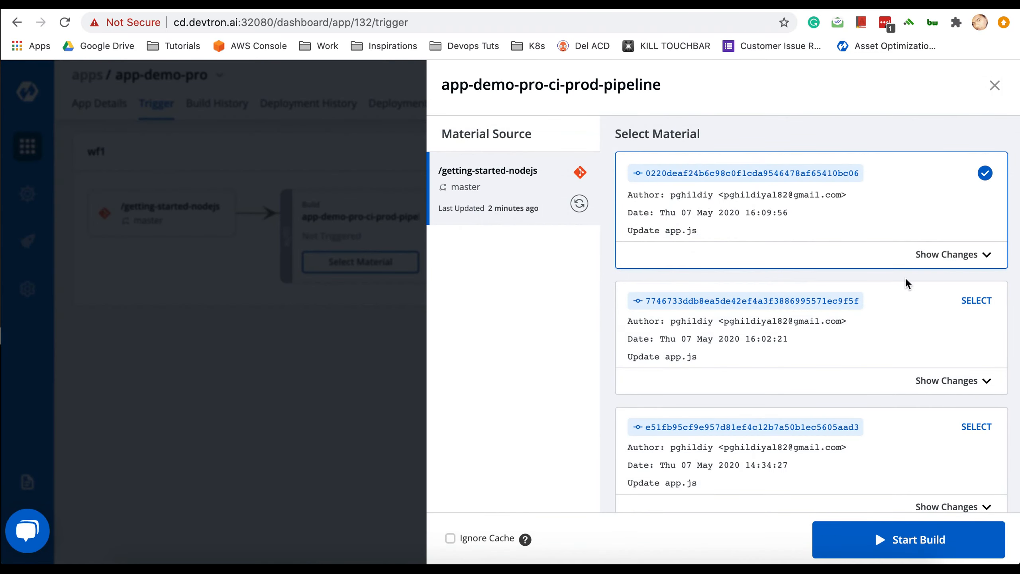
{"action": "scroll", "coordinate": [895, 365], "scroll_direction": "down", "scroll_amount": 5}
{"action": "scroll", "coordinate": [897, 368], "scroll_direction": "down", "scroll_amount": 5}
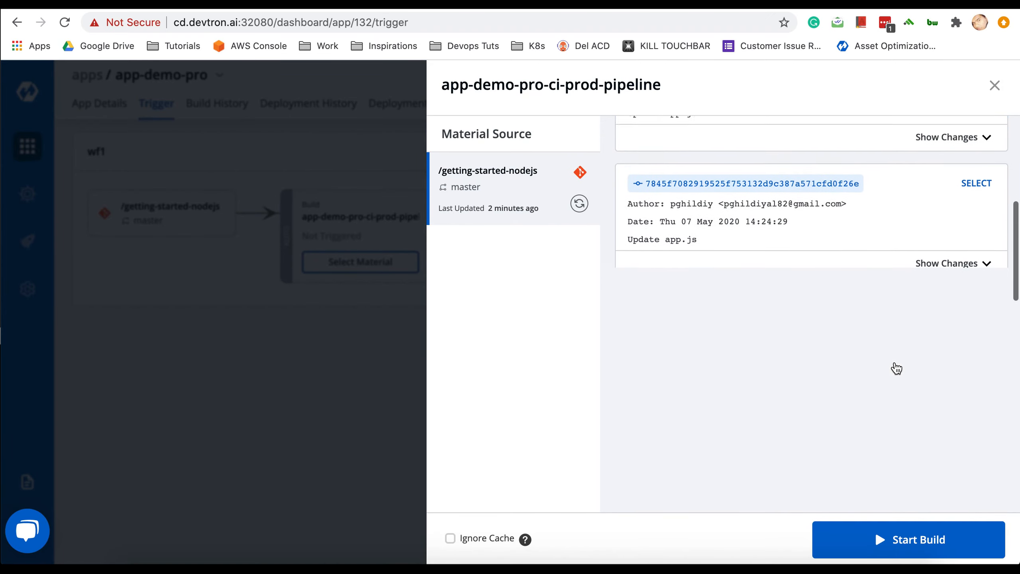
{"action": "scroll", "coordinate": [897, 368], "scroll_direction": "up", "scroll_amount": 6}
{"action": "scroll", "coordinate": [897, 368], "scroll_direction": "up", "scroll_amount": 5}
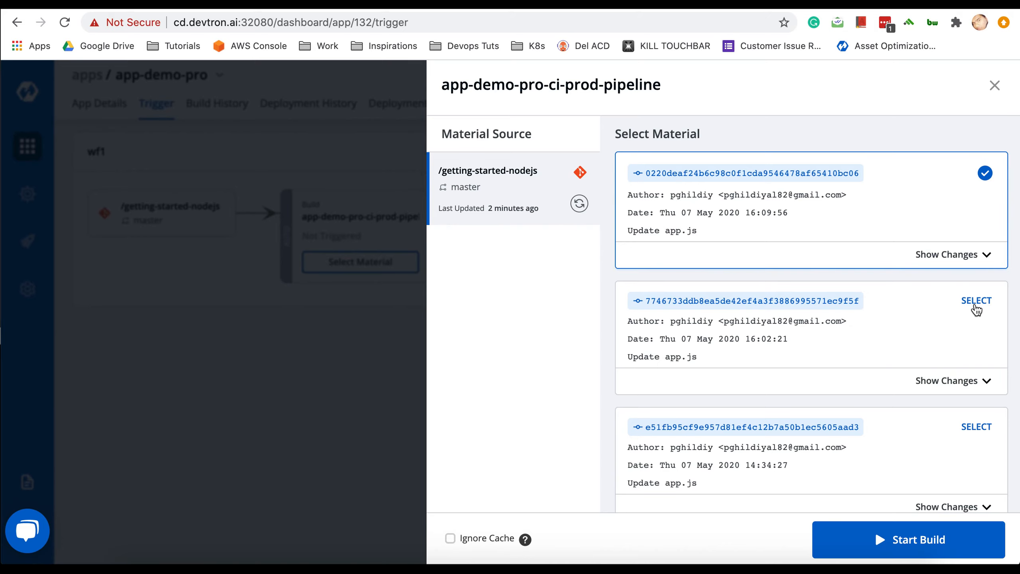
- Show changed files for the two latest commits and refresh the commit list
{"action": "left_click", "coordinate": [950, 257]}
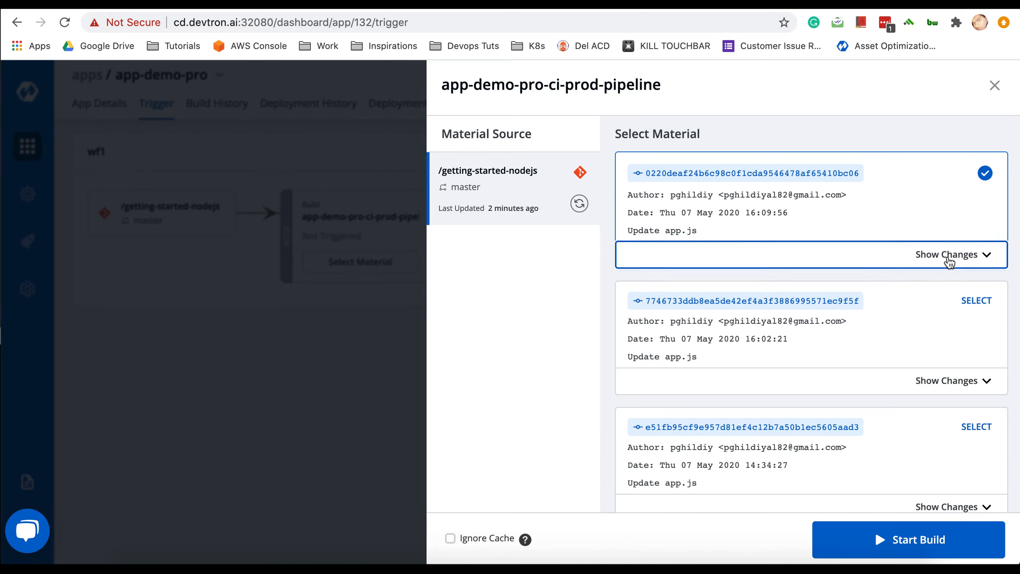
{"action": "scroll", "coordinate": [866, 348], "scroll_direction": "down", "scroll_amount": 1}
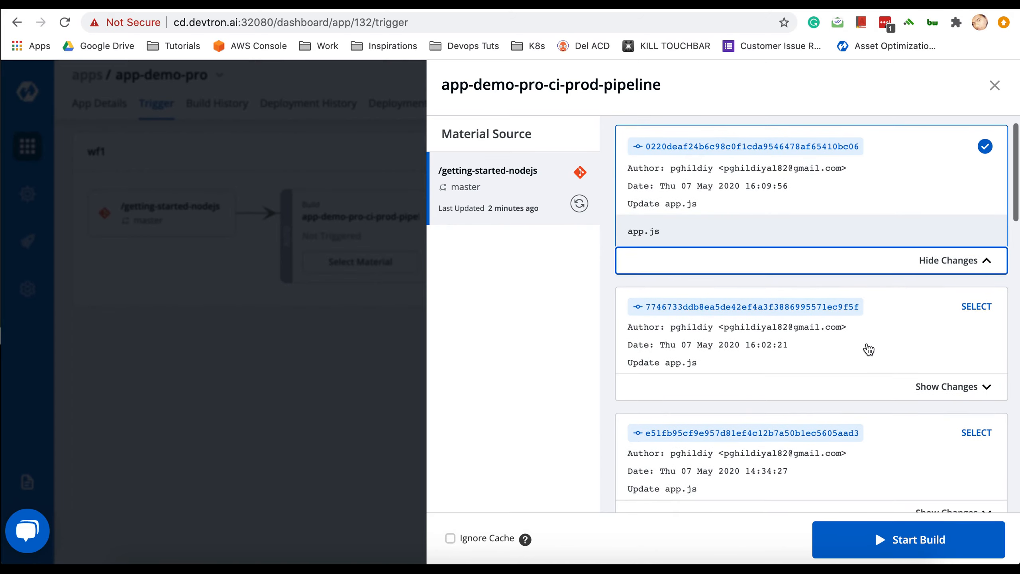
{"action": "scroll", "coordinate": [954, 276], "scroll_direction": "up", "scroll_amount": 1}
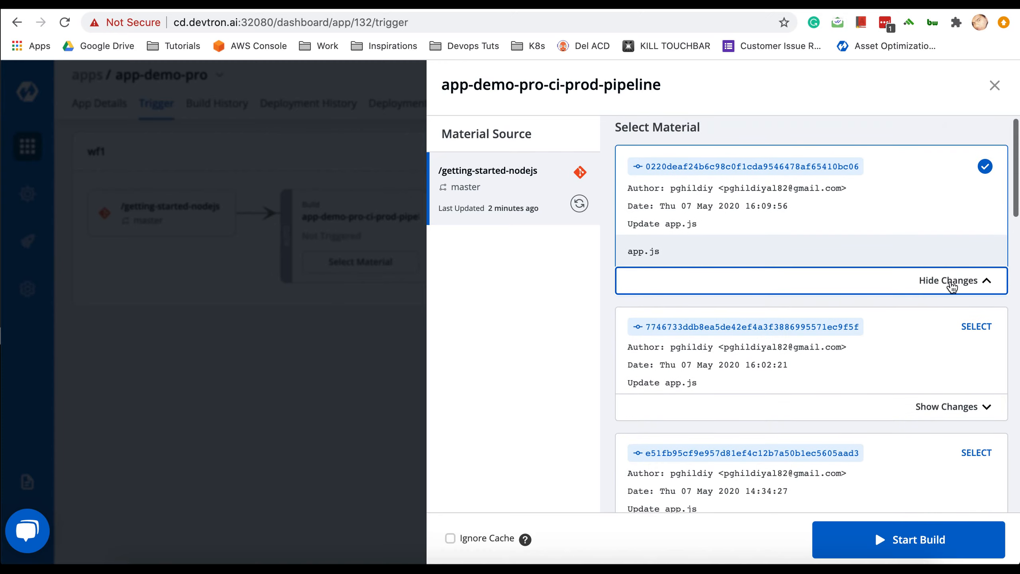
{"action": "left_click", "coordinate": [923, 407]}
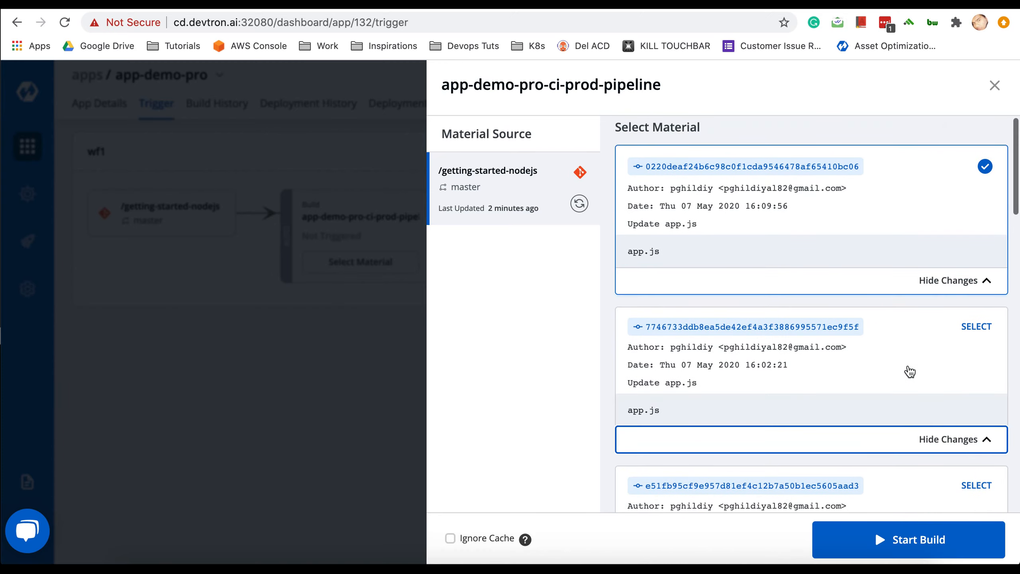
{"action": "scroll", "coordinate": [908, 371], "scroll_direction": "down", "scroll_amount": 3}
{"action": "scroll", "coordinate": [927, 376], "scroll_direction": "up", "scroll_amount": 4}
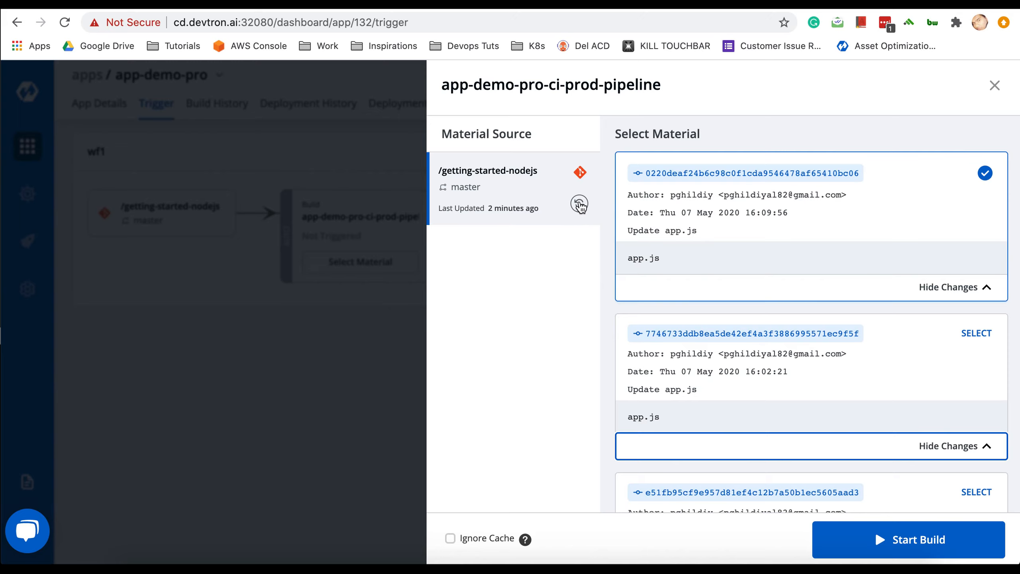
{"action": "left_click", "coordinate": [580, 205]}
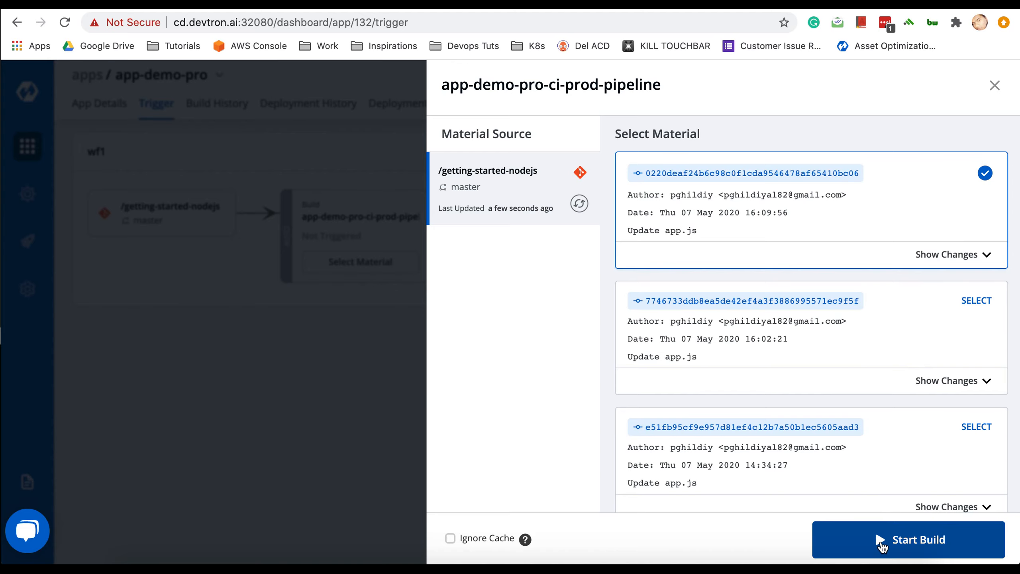
- Start a build of app-demo-pro from the latest commit and open the running build's details
{"action": "left_click", "coordinate": [882, 545]}
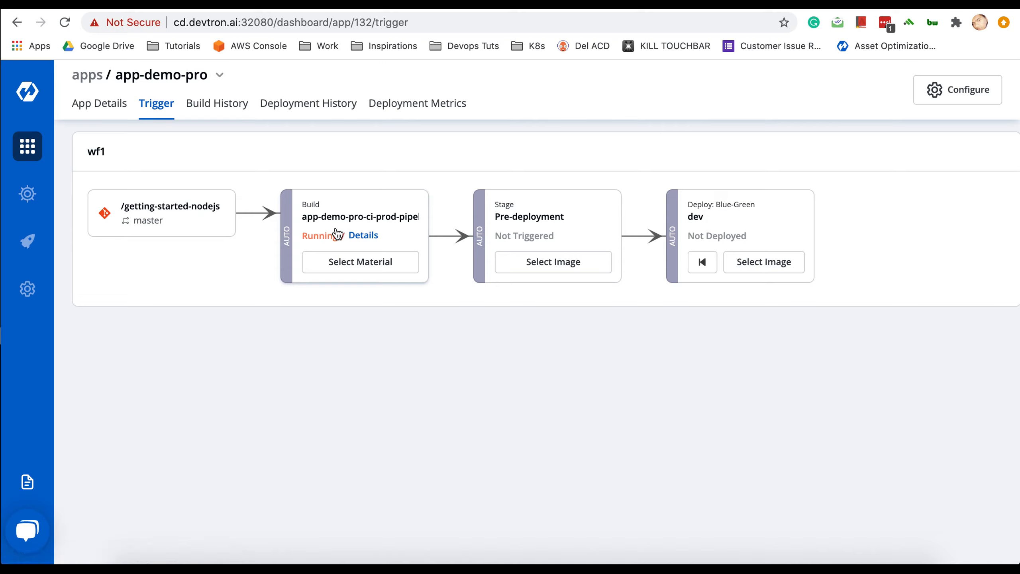
{"action": "left_click", "coordinate": [364, 237]}
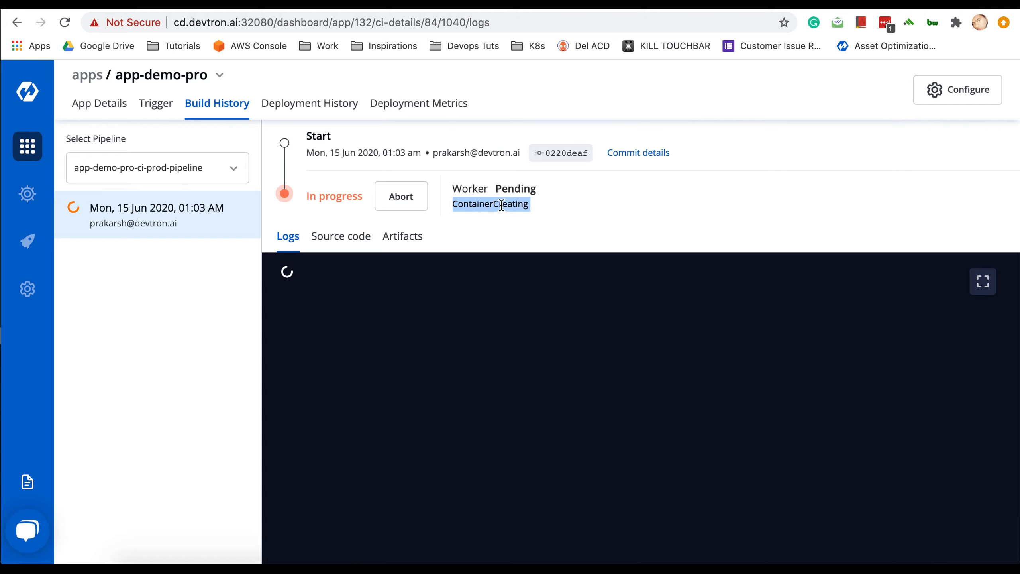
{"action": "left_click", "coordinate": [490, 204]}
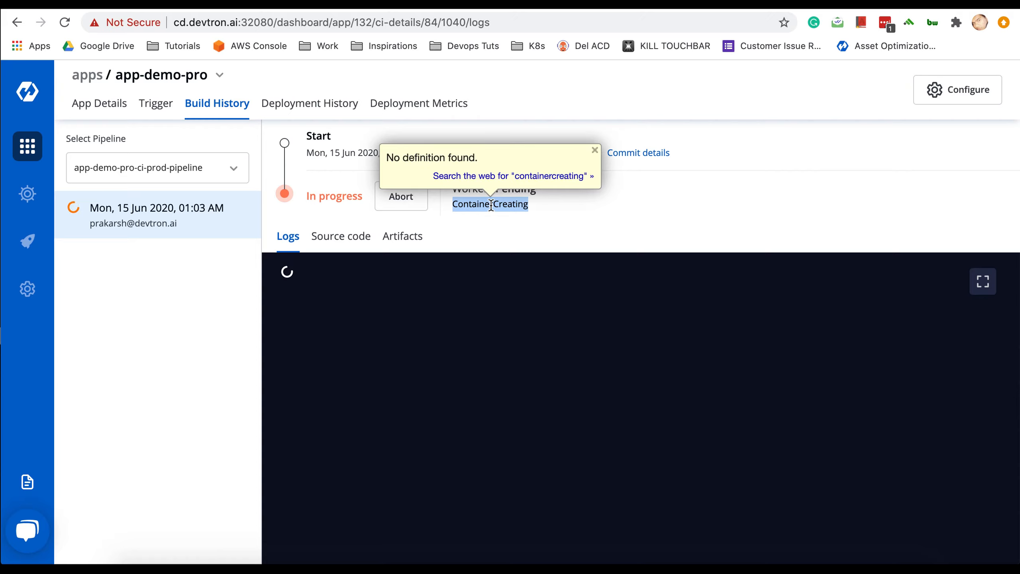
{"action": "left_click", "coordinate": [594, 150]}
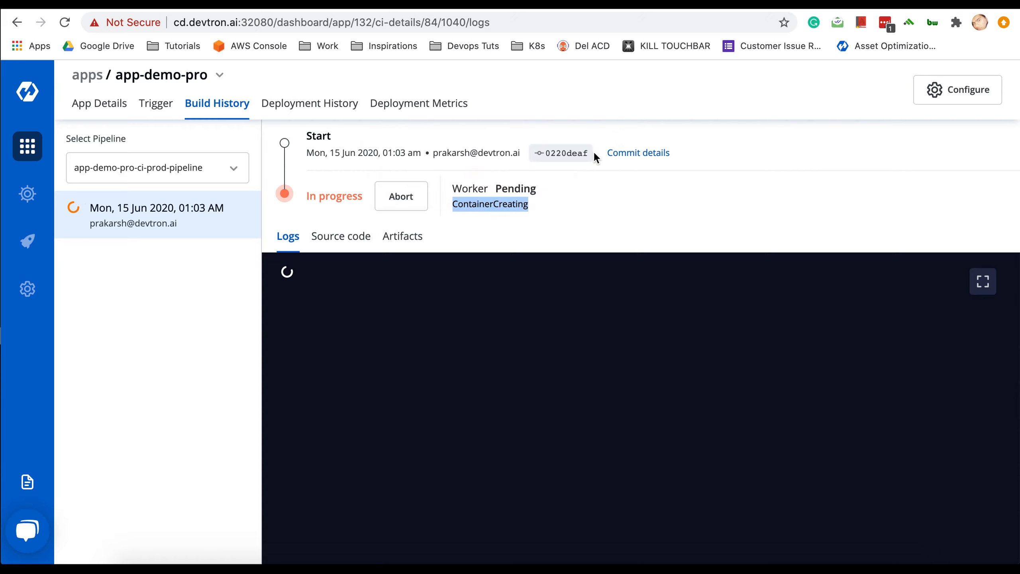
{"action": "left_click", "coordinate": [517, 241]}
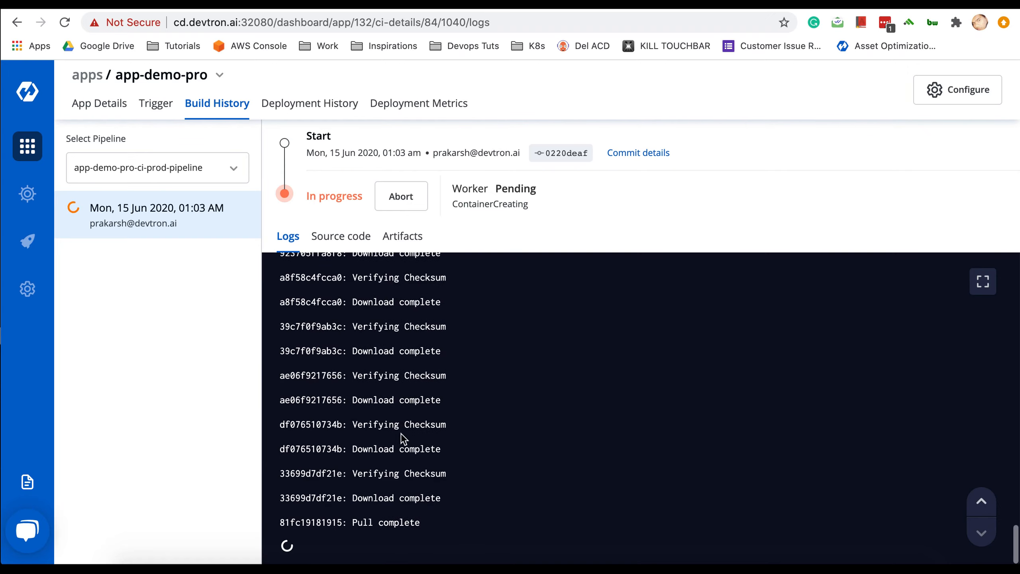
- Follow the build logs in fullscreen, then exit back to the Trigger page
{"action": "scroll", "coordinate": [407, 452], "scroll_direction": "up", "scroll_amount": 8}
{"action": "scroll", "coordinate": [406, 452], "scroll_direction": "up", "scroll_amount": 10}
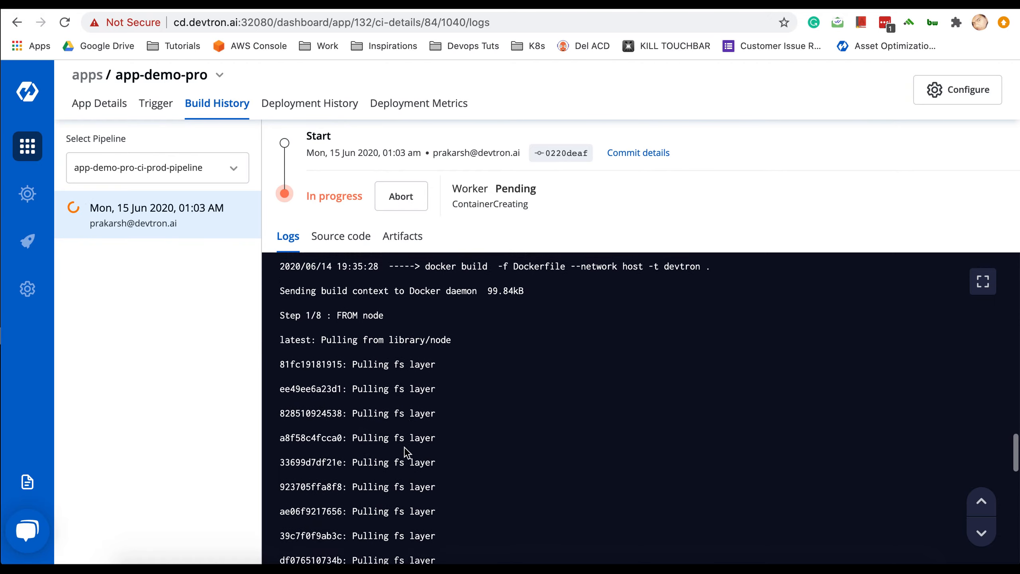
{"action": "scroll", "coordinate": [405, 450], "scroll_direction": "down", "scroll_amount": 15}
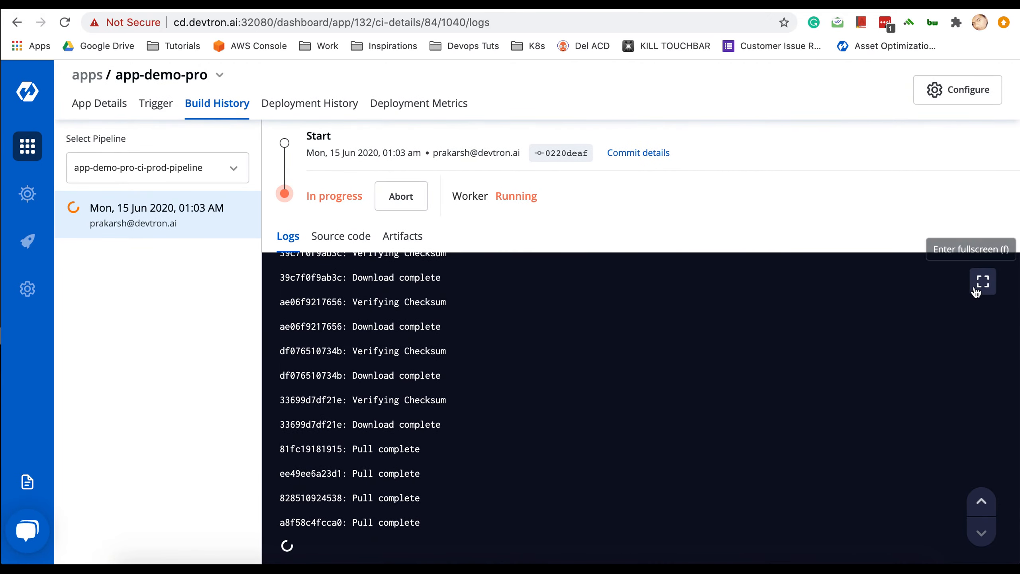
{"action": "left_click", "coordinate": [982, 282]}
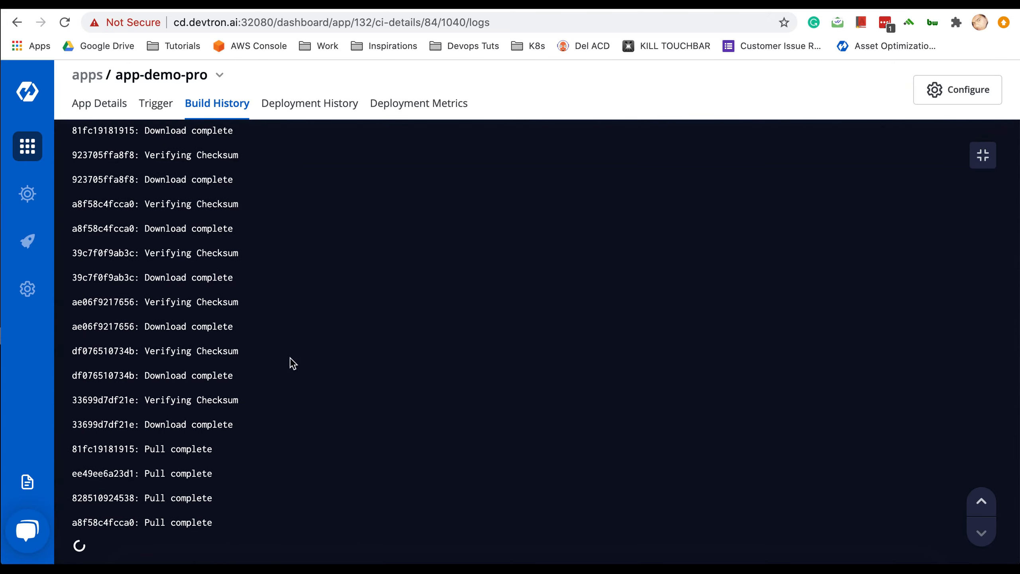
{"action": "scroll", "coordinate": [285, 422], "scroll_direction": "up", "scroll_amount": 10}
{"action": "scroll", "coordinate": [285, 420], "scroll_direction": "up", "scroll_amount": 10}
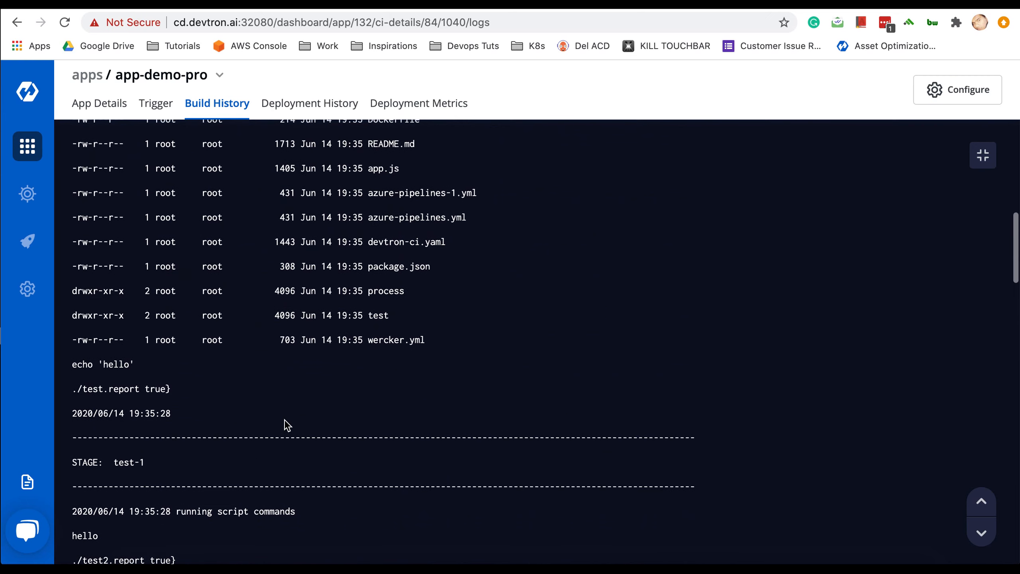
{"action": "key", "text": "Escape"}
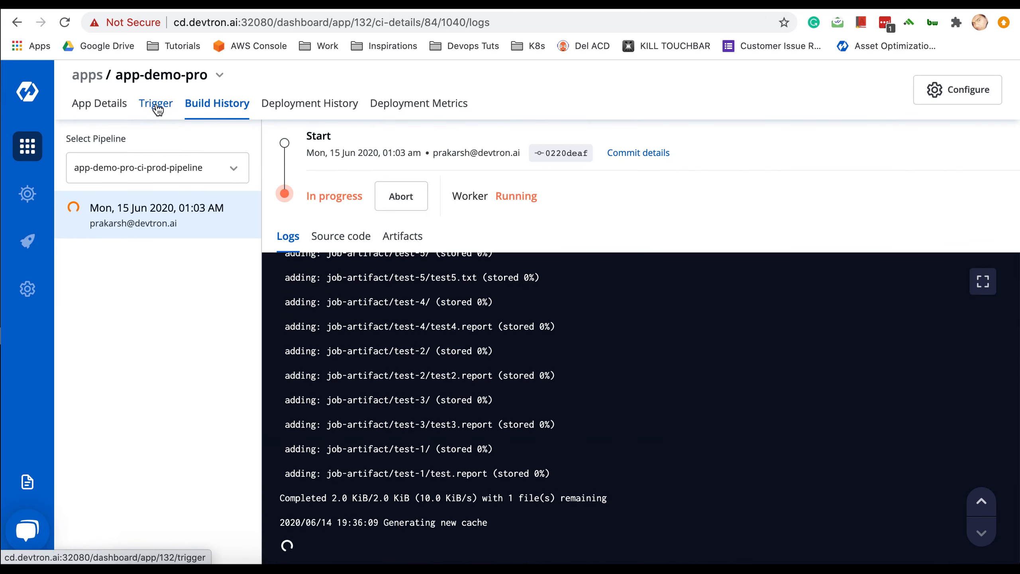
{"action": "left_click", "coordinate": [157, 108]}
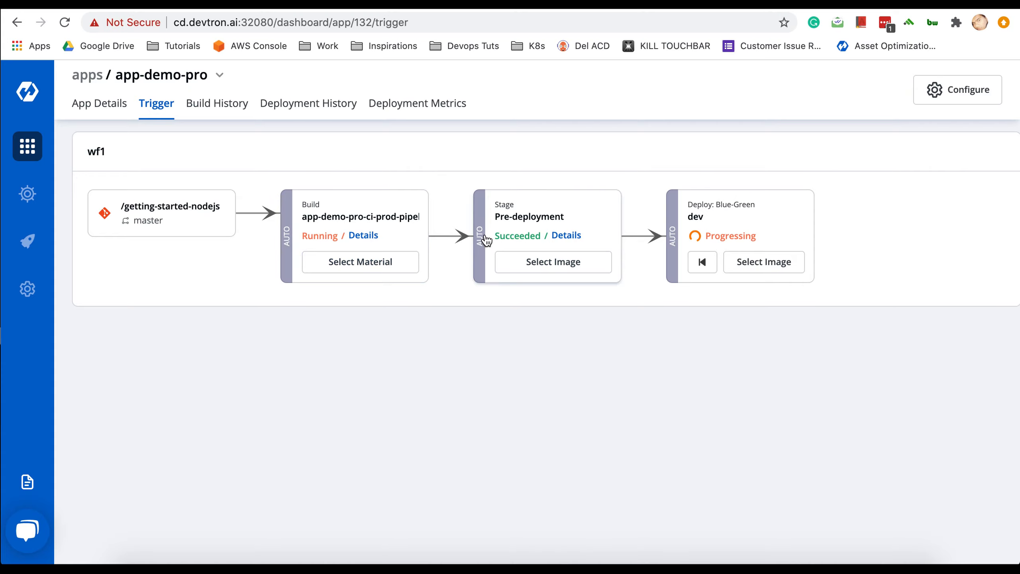
- Check the Pre-deploy run's status and artifacts, then return to the Trigger view
{"action": "left_click", "coordinate": [571, 238]}
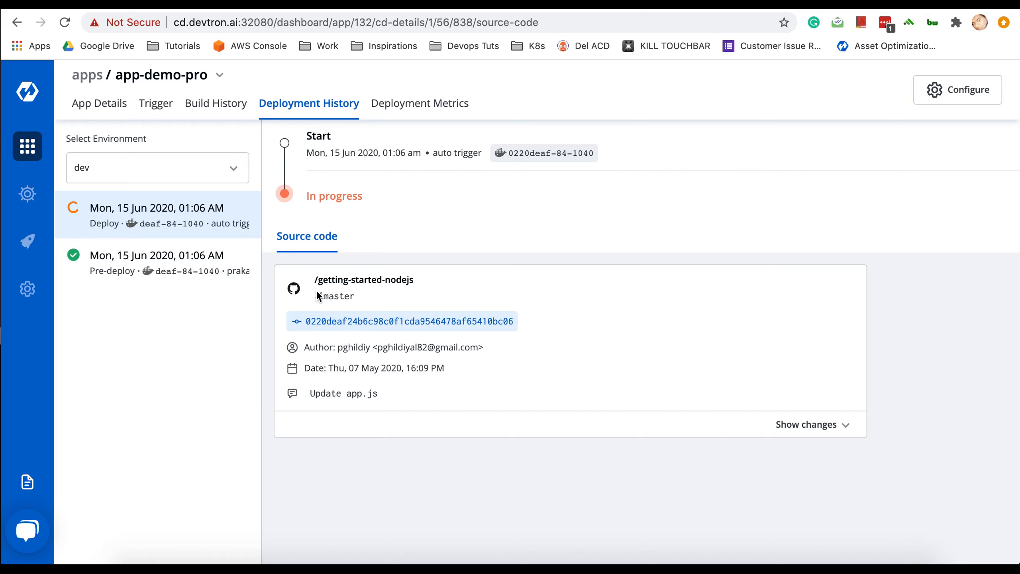
{"action": "left_click", "coordinate": [206, 273]}
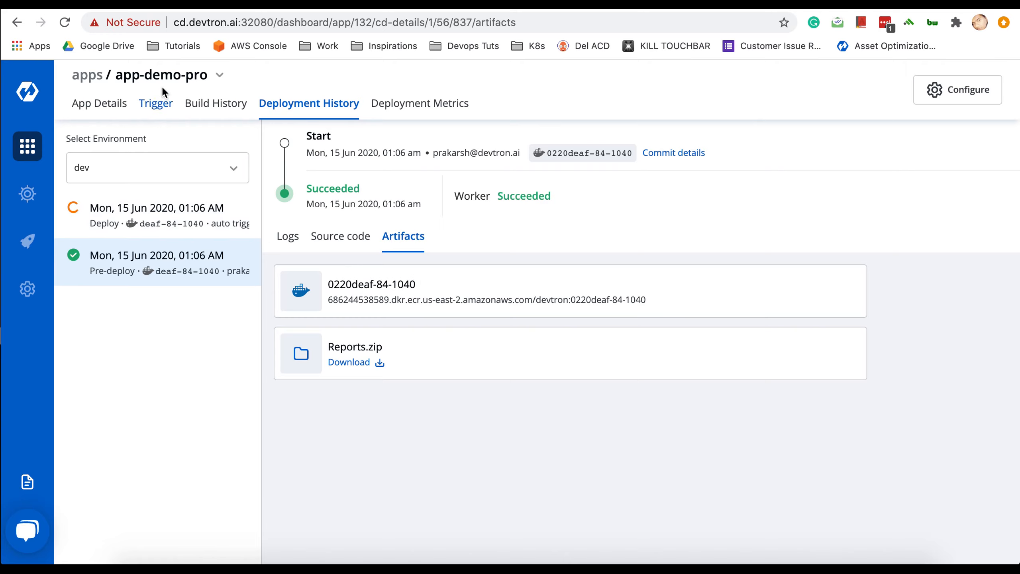
{"action": "left_click", "coordinate": [158, 105]}
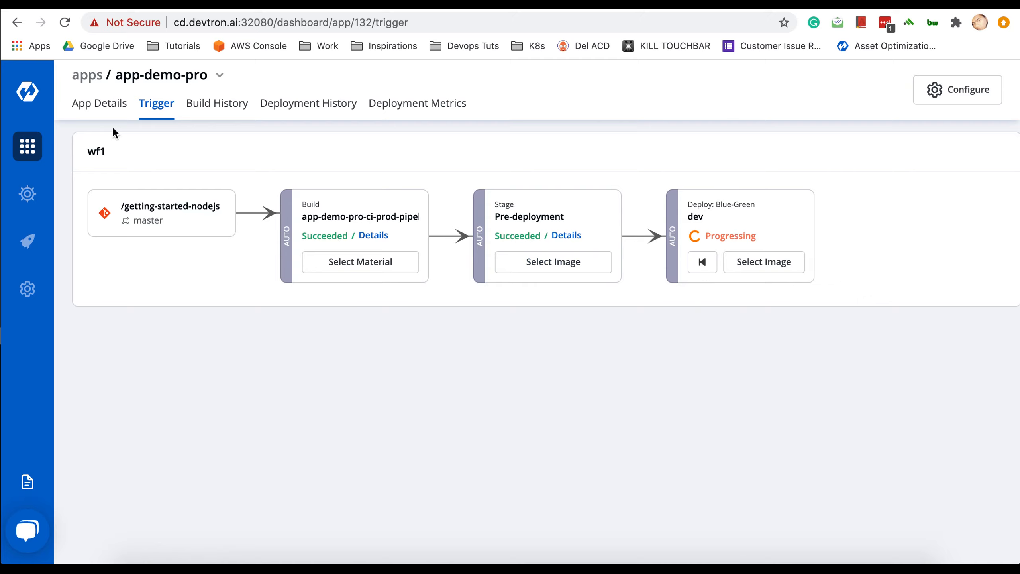
- Open app-demo-pro's dev App Details and review the progressing rollout and its pods
{"action": "left_click", "coordinate": [98, 104]}
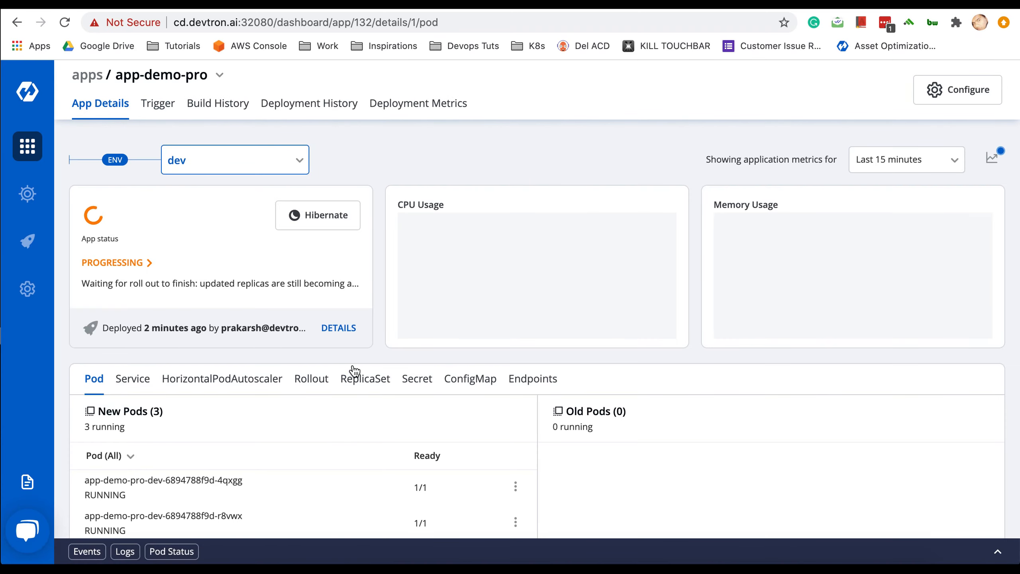
{"action": "scroll", "coordinate": [354, 371], "scroll_direction": "down", "scroll_amount": 2}
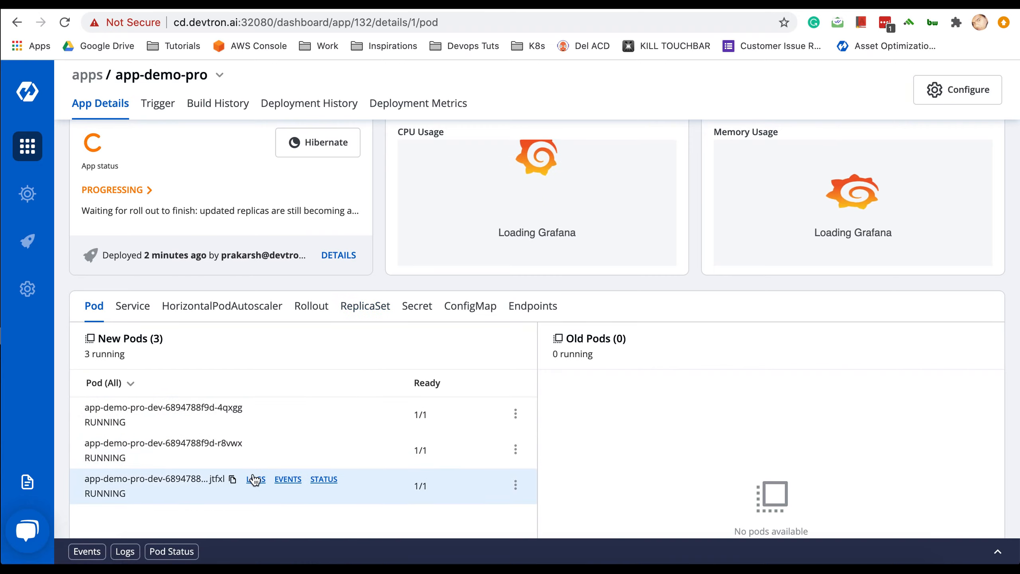
{"action": "mouse_move", "coordinate": [265, 405]}
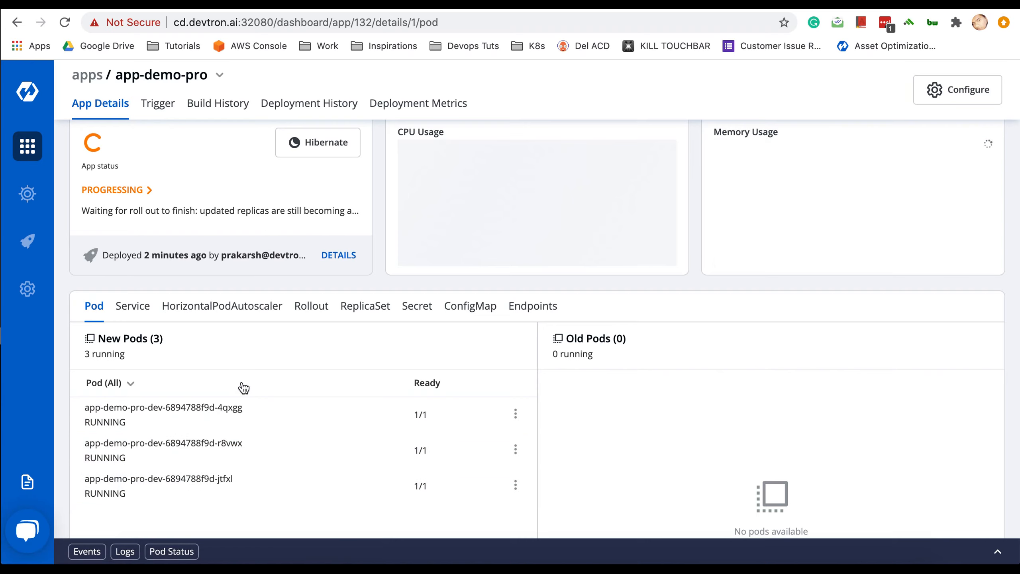
{"action": "mouse_move", "coordinate": [237, 481]}
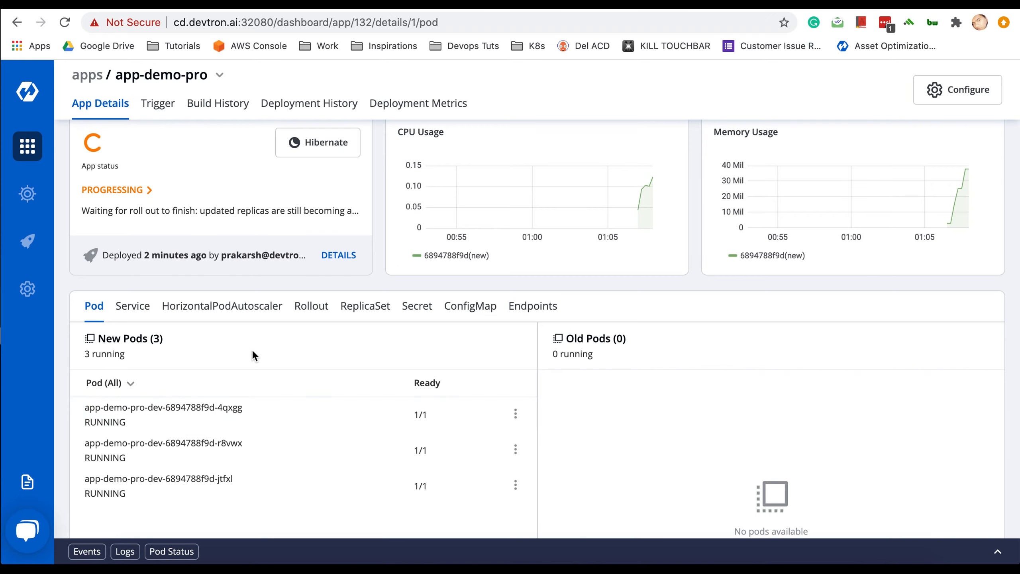
{"action": "scroll", "coordinate": [252, 355], "scroll_direction": "up", "scroll_amount": 3}
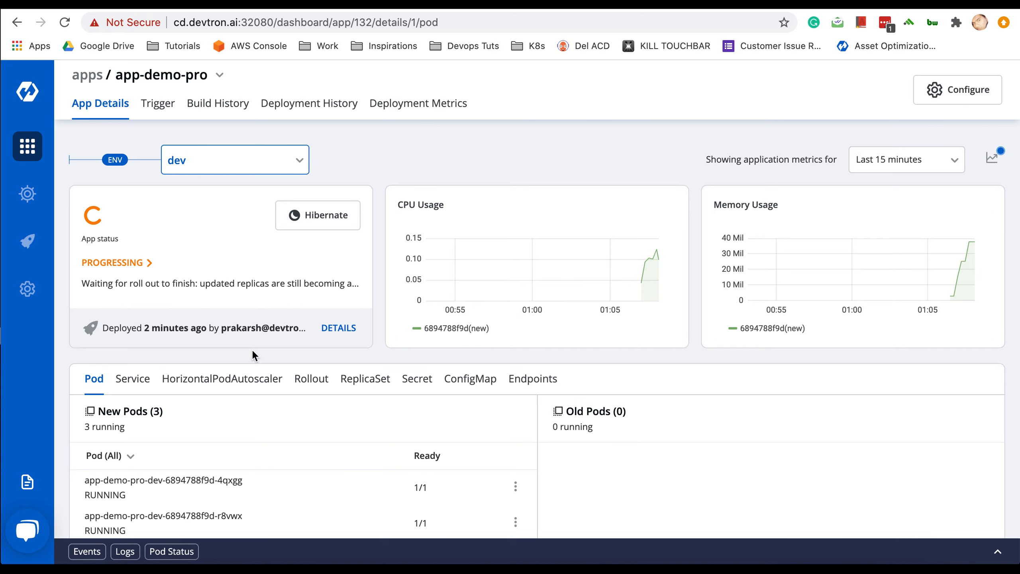
{"action": "scroll", "coordinate": [253, 352], "scroll_direction": "down", "scroll_amount": 1}
{"action": "scroll", "coordinate": [253, 351], "scroll_direction": "down", "scroll_amount": 1}
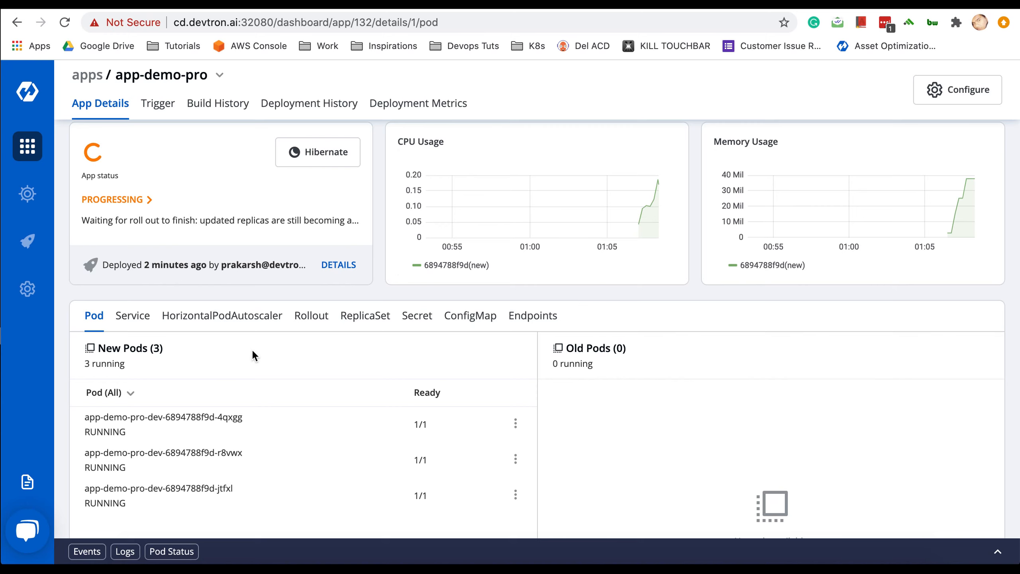
{"action": "scroll", "coordinate": [253, 396], "scroll_direction": "down", "scroll_amount": 1}
{"action": "scroll", "coordinate": [255, 397], "scroll_direction": "up", "scroll_amount": 1}
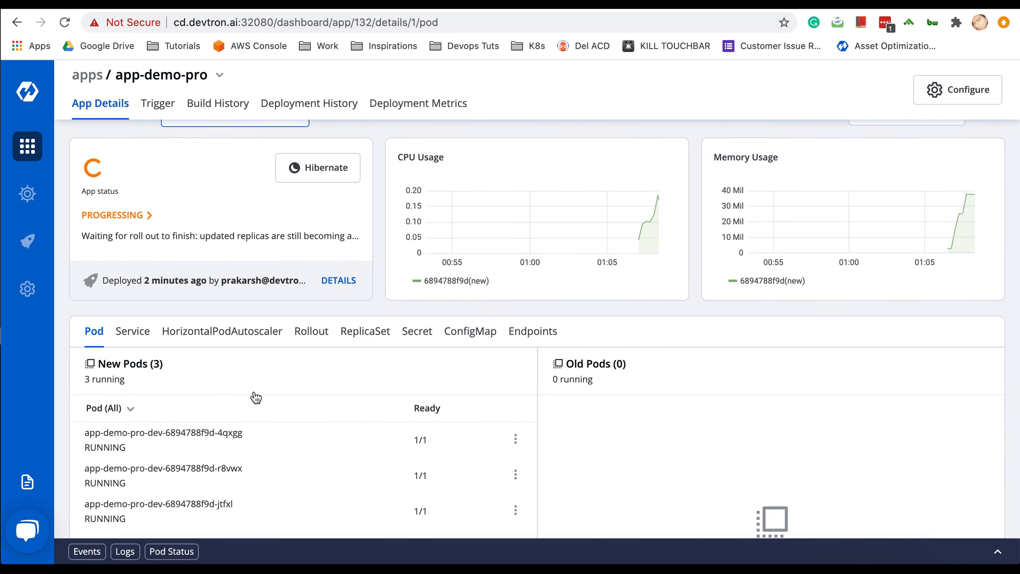
{"action": "scroll", "coordinate": [255, 397], "scroll_direction": "up", "scroll_amount": 1}
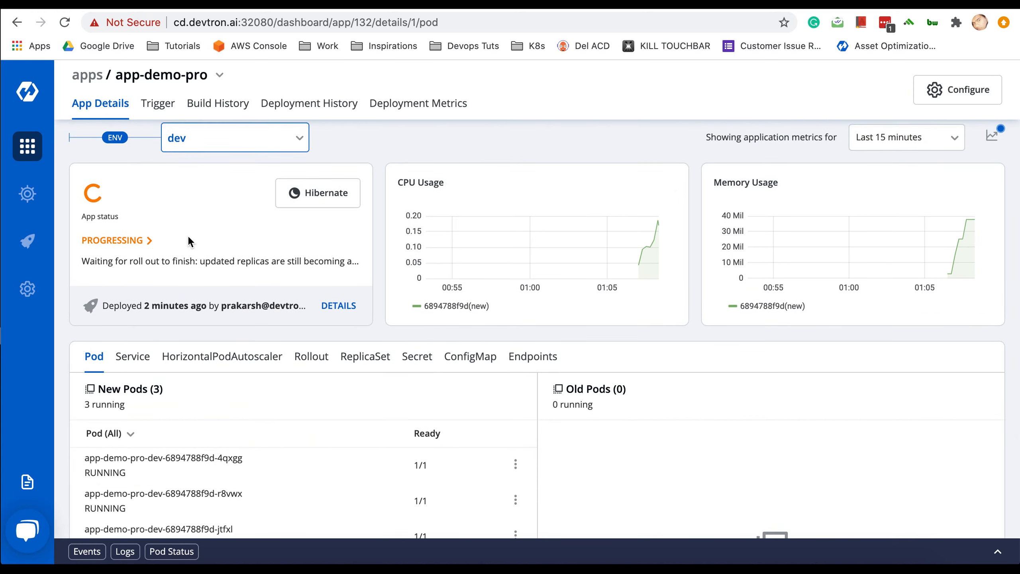
- Review the App status breakdown until it reports HEALTHY, then close it
{"action": "left_click", "coordinate": [116, 241]}
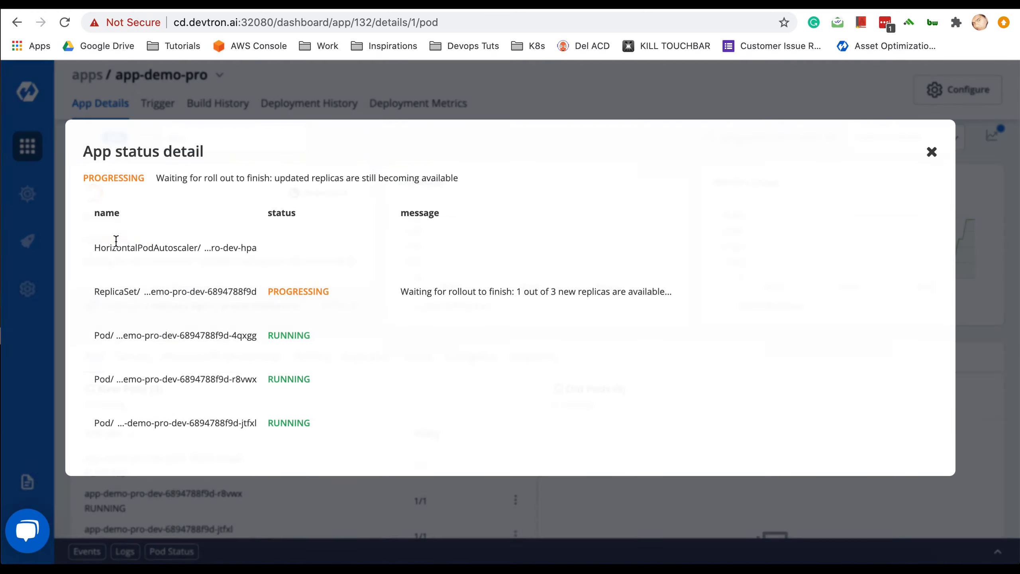
{"action": "scroll", "coordinate": [284, 374], "scroll_direction": "down", "scroll_amount": 6}
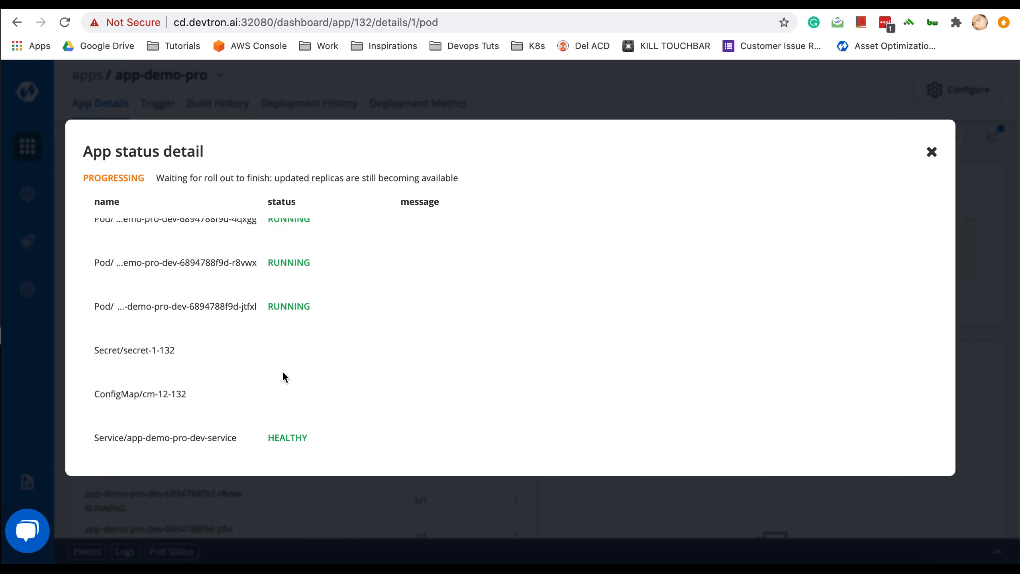
{"action": "scroll", "coordinate": [282, 375], "scroll_direction": "up", "scroll_amount": 5}
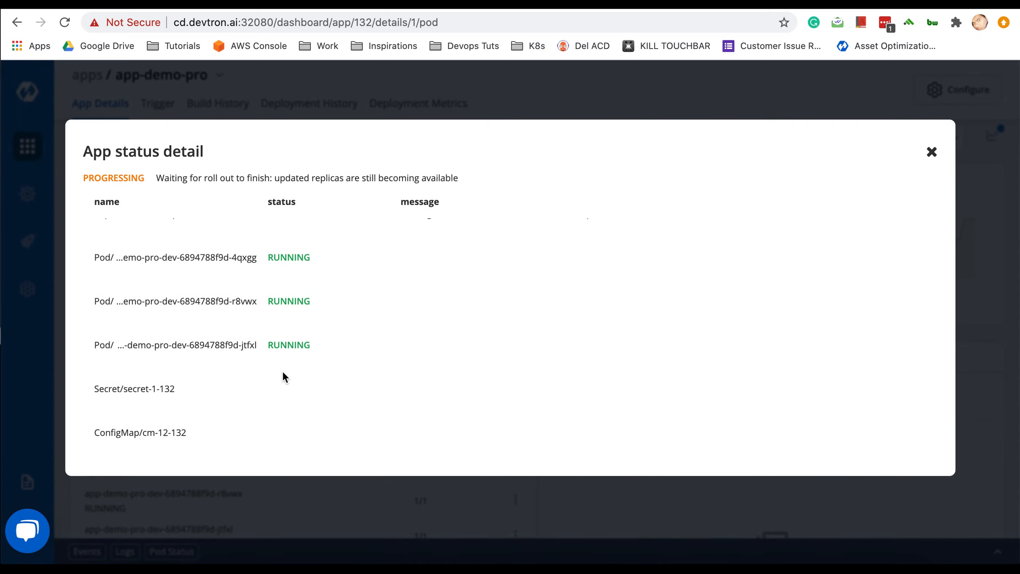
{"action": "scroll", "coordinate": [282, 372], "scroll_direction": "down", "scroll_amount": 5}
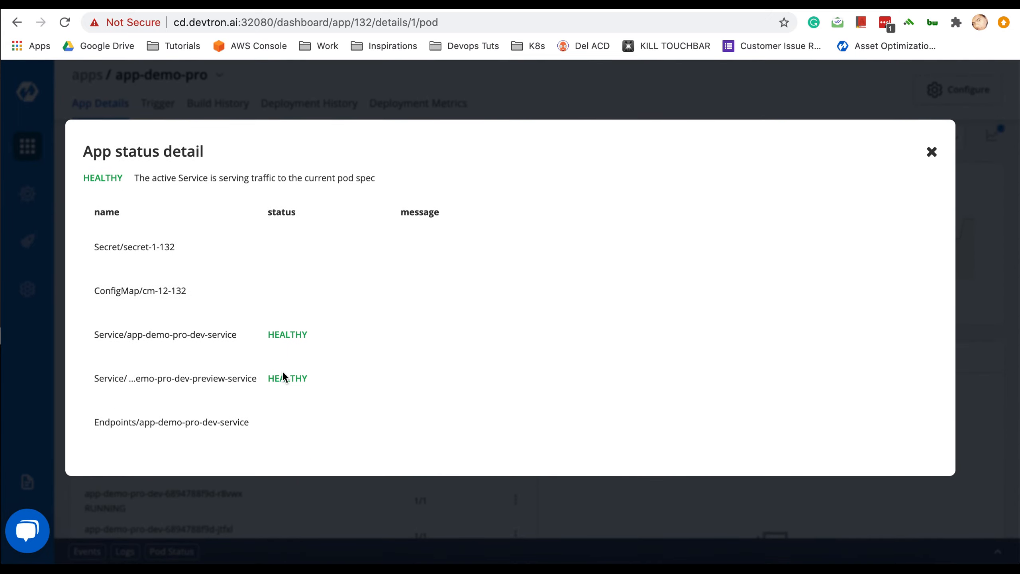
{"action": "scroll", "coordinate": [297, 325], "scroll_direction": "up", "scroll_amount": 5}
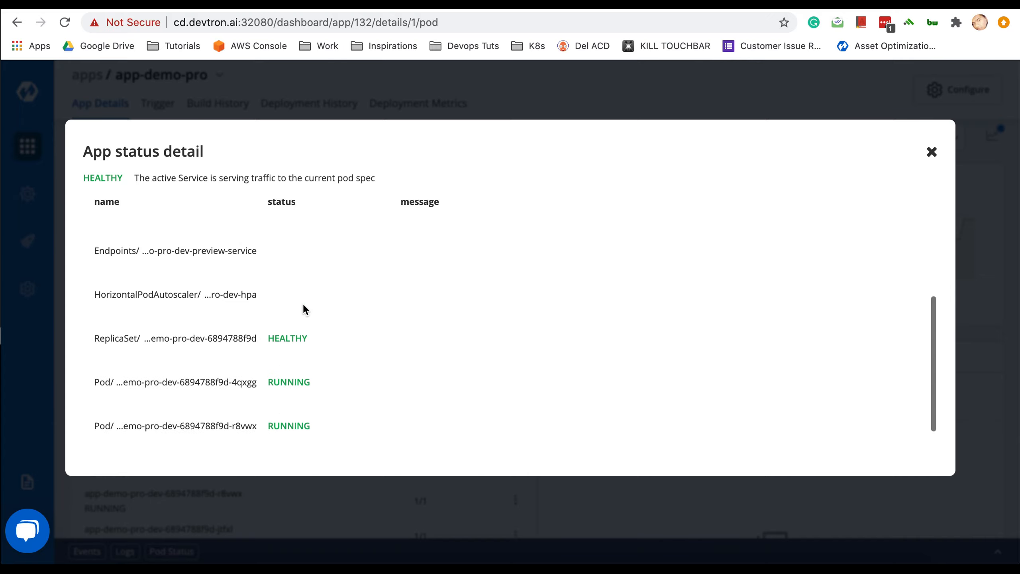
{"action": "left_click", "coordinate": [931, 152]}
{"action": "scroll", "coordinate": [212, 323], "scroll_direction": "down", "scroll_amount": 2}
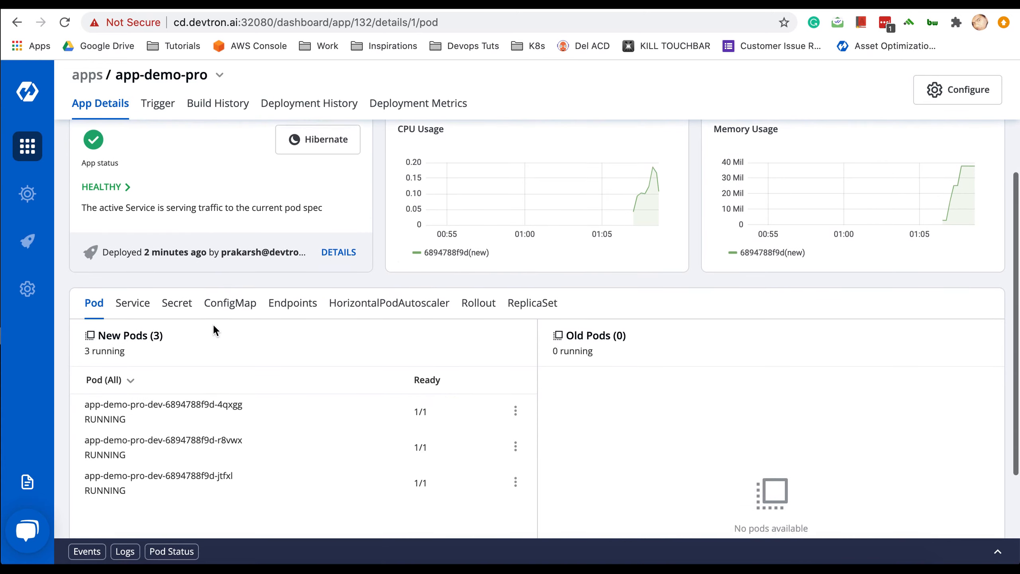
{"action": "scroll", "coordinate": [499, 304], "scroll_direction": "up", "scroll_amount": 2}
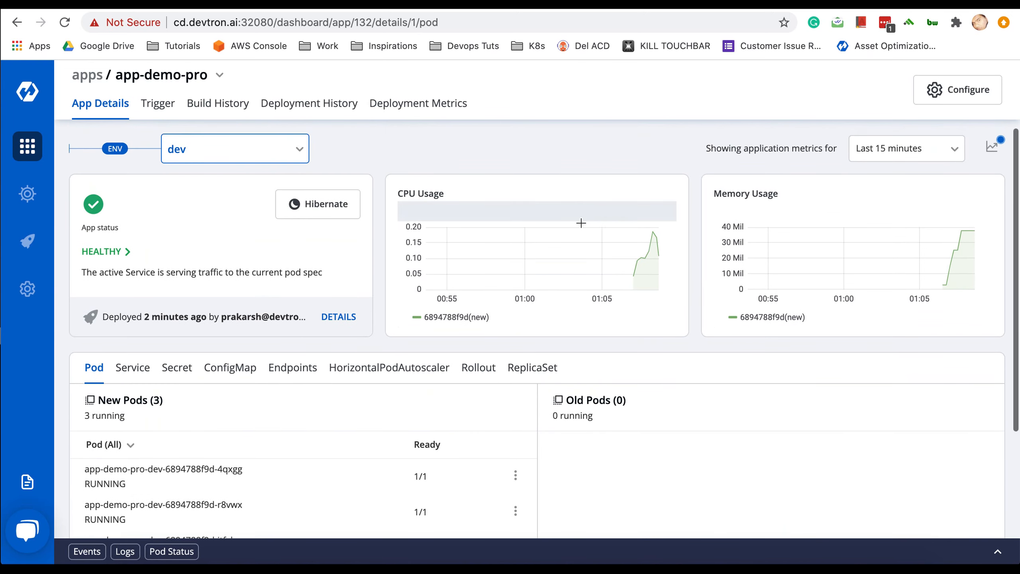
{"action": "mouse_move", "coordinate": [645, 264]}
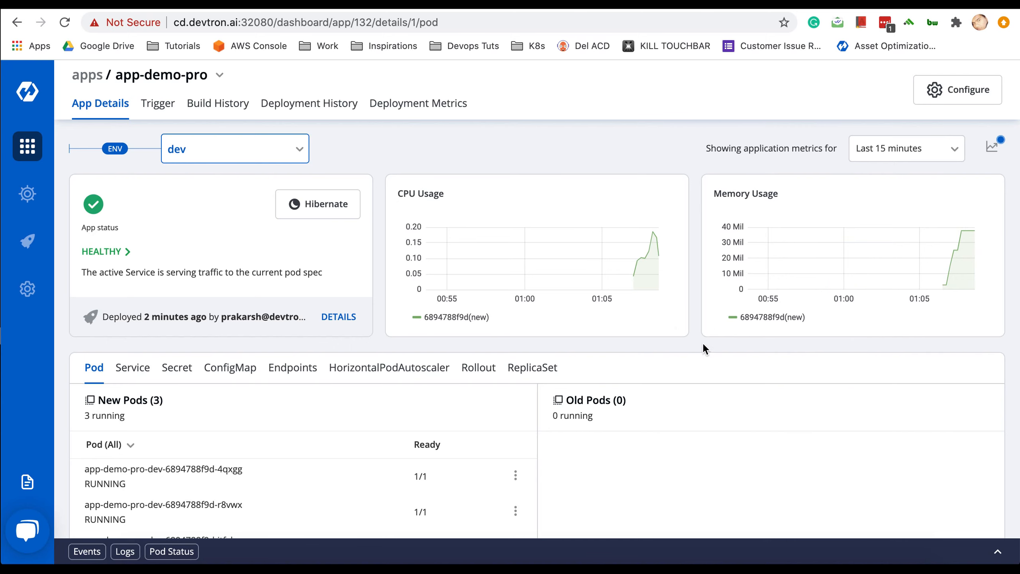
{"action": "scroll", "coordinate": [702, 345], "scroll_direction": "down", "scroll_amount": 2}
{"action": "scroll", "coordinate": [703, 343], "scroll_direction": "down", "scroll_amount": 3}
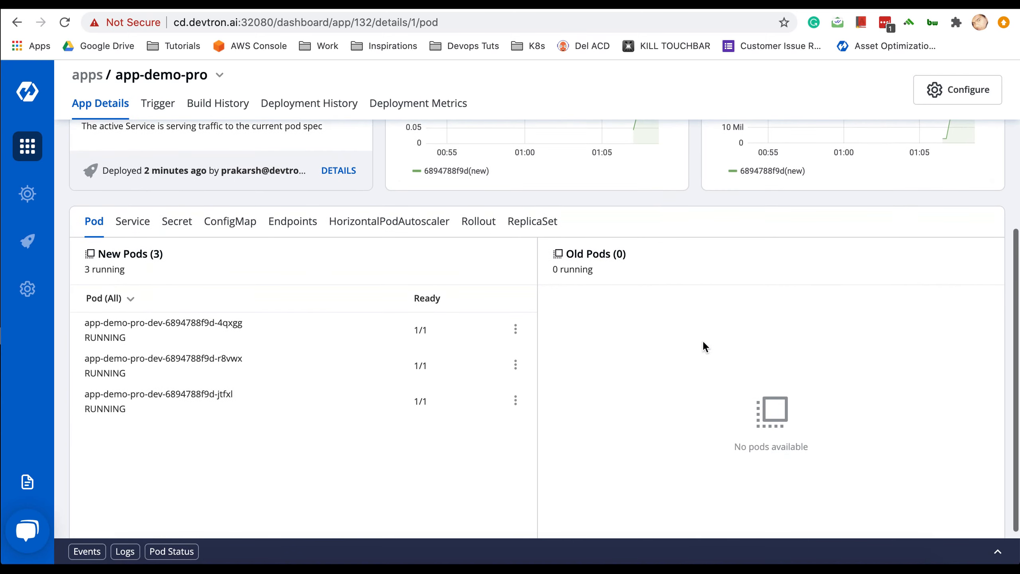
{"action": "left_click", "coordinate": [133, 232]}
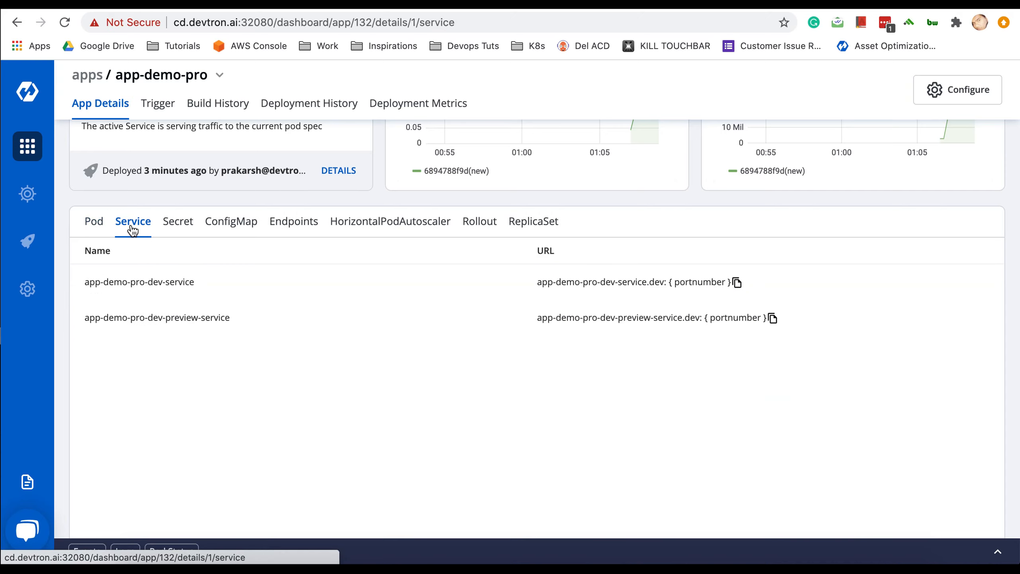
{"action": "left_click", "coordinate": [187, 231]}
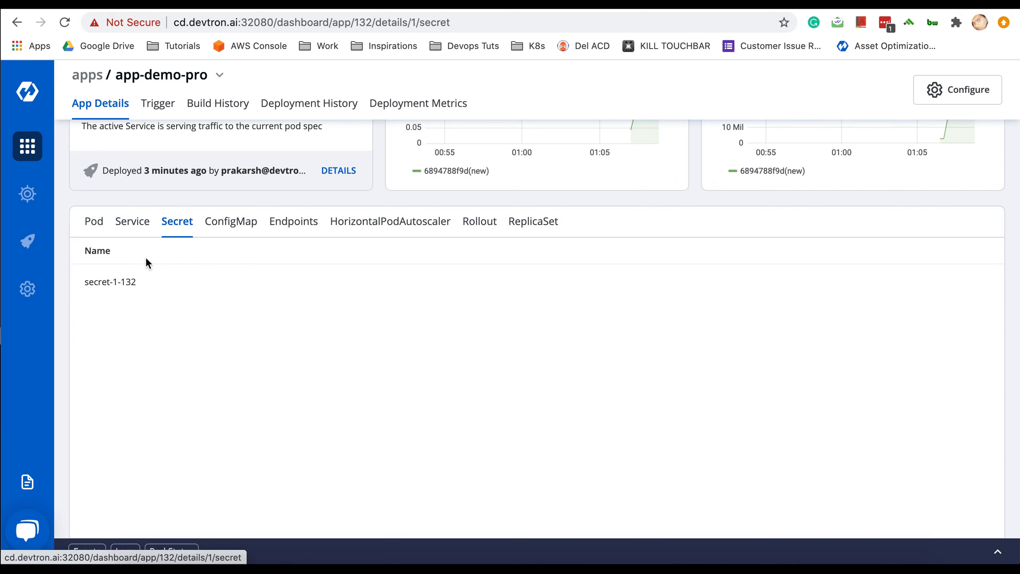
{"action": "left_click", "coordinate": [238, 223]}
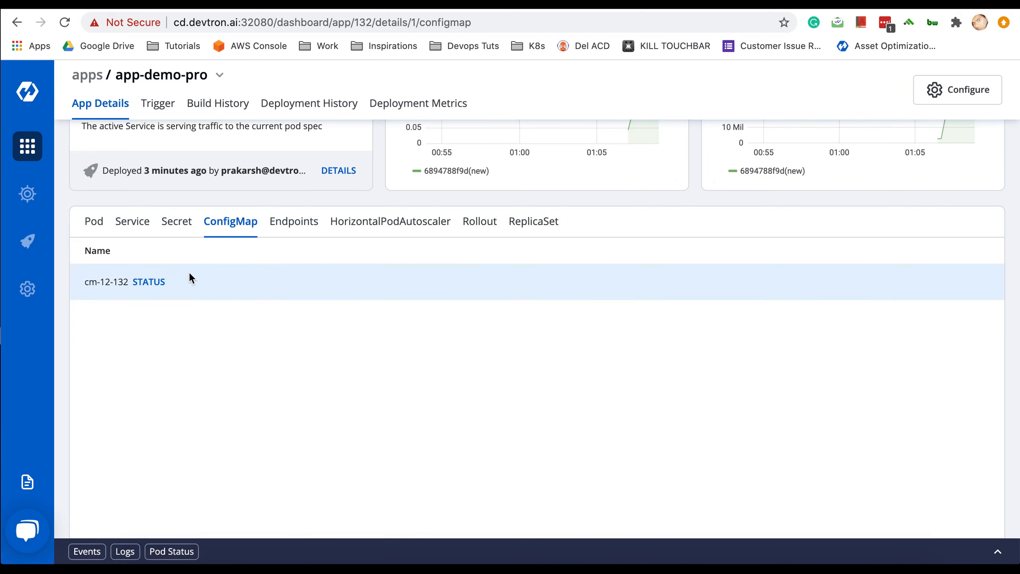
{"action": "left_click", "coordinate": [300, 225]}
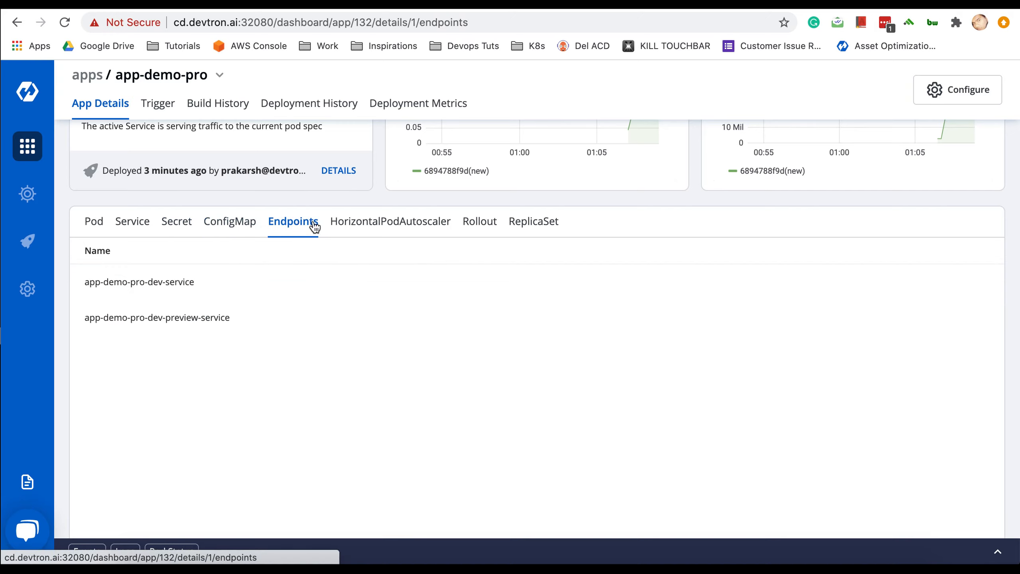
{"action": "left_click", "coordinate": [388, 228]}
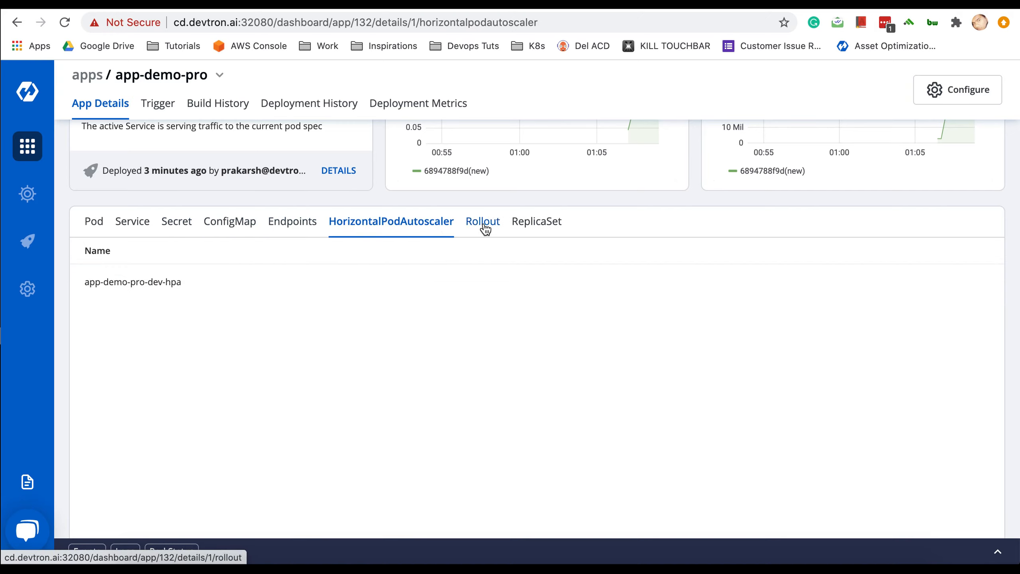
{"action": "left_click", "coordinate": [536, 222]}
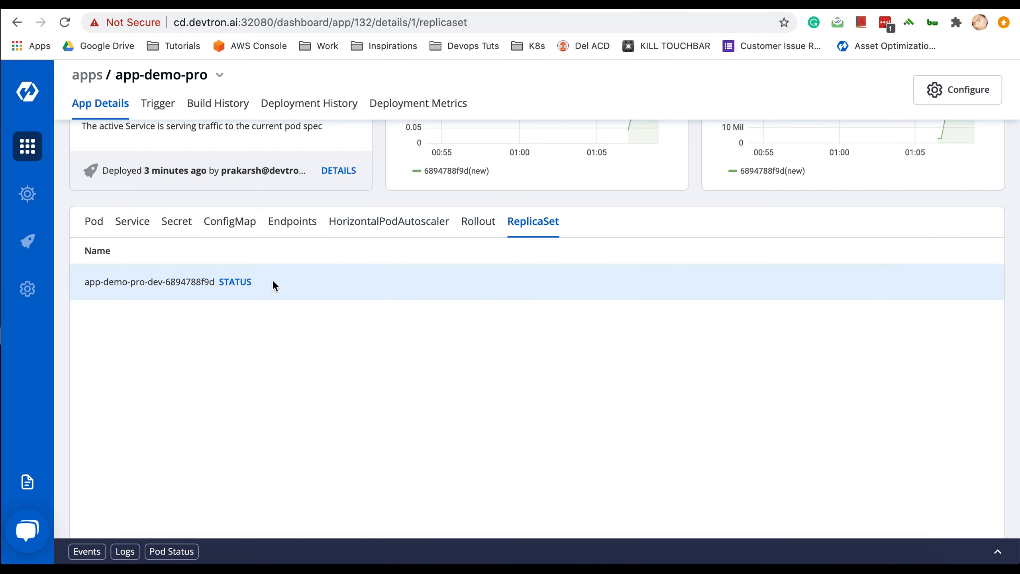
{"action": "scroll", "coordinate": [217, 338], "scroll_direction": "down", "scroll_amount": 2}
{"action": "left_click", "coordinate": [479, 176]}
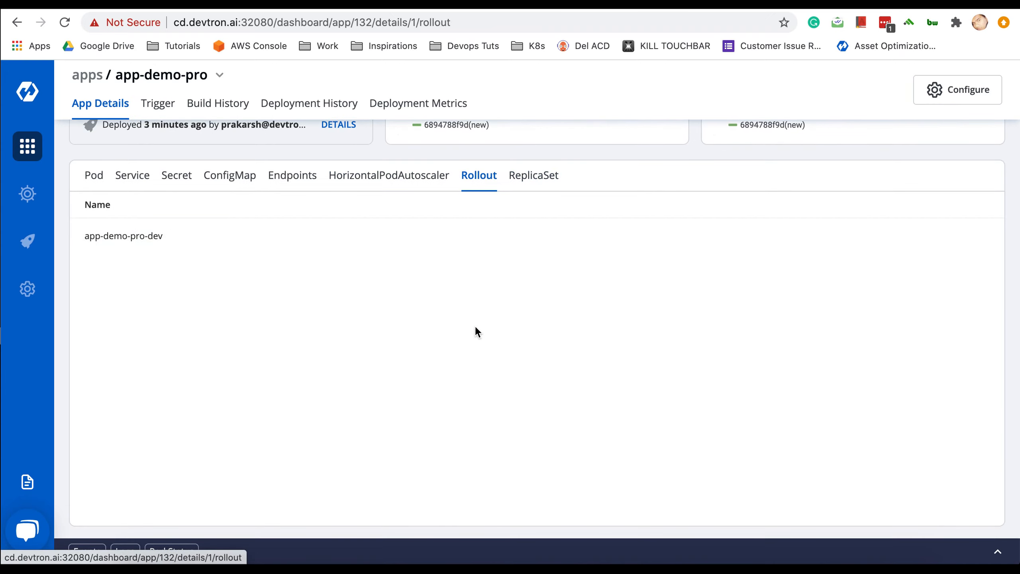
{"action": "scroll", "coordinate": [476, 327], "scroll_direction": "up", "scroll_amount": 5}
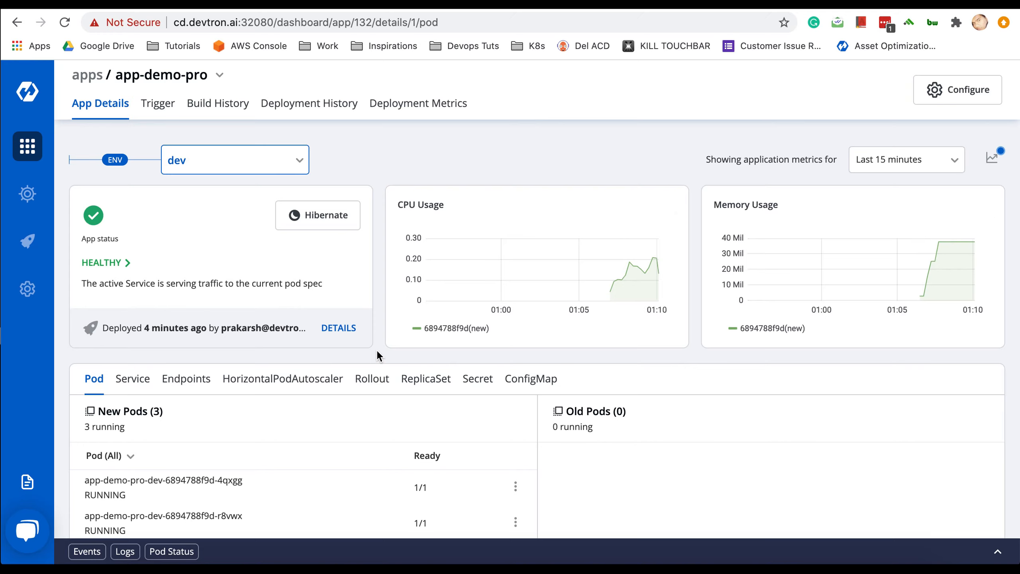
{"action": "scroll", "coordinate": [365, 356], "scroll_direction": "down", "scroll_amount": 2}
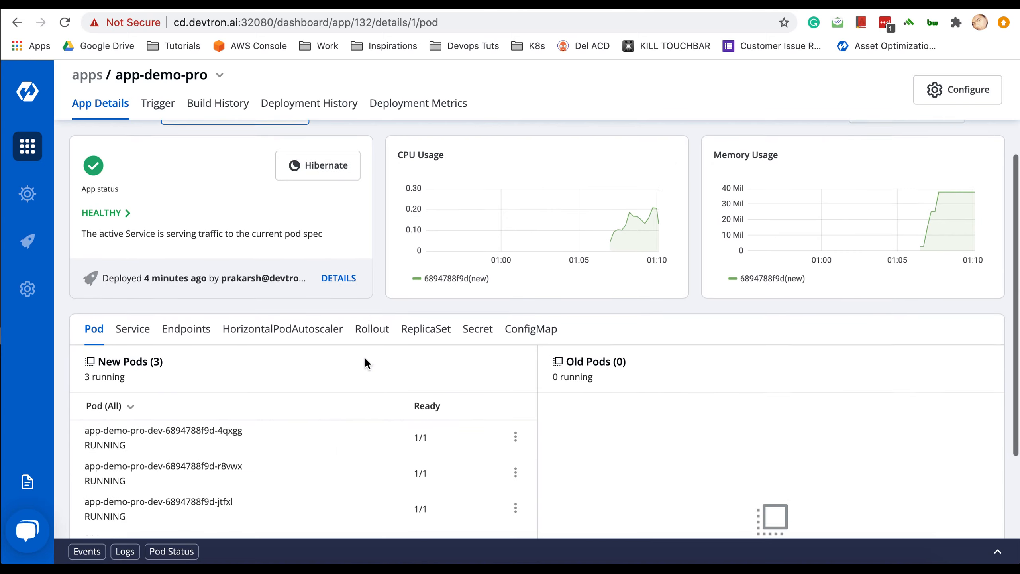
{"action": "scroll", "coordinate": [364, 356], "scroll_direction": "up", "scroll_amount": 2}
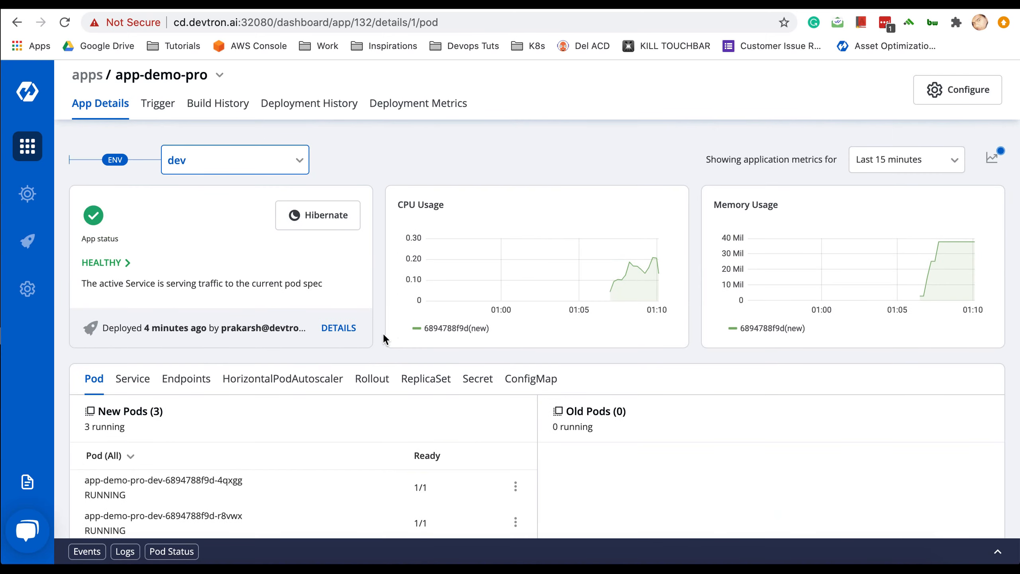